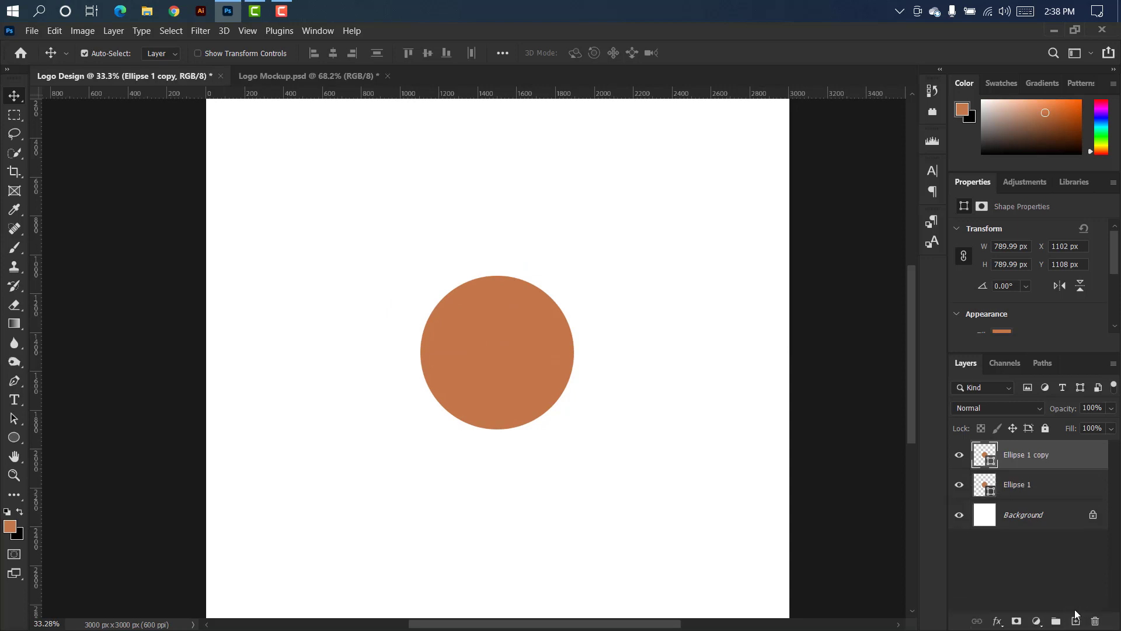
Scale the Ellipse 1 copy circle down to about 668 px and place it at the lower-left edge of the original circle.
key(ctrl+t)
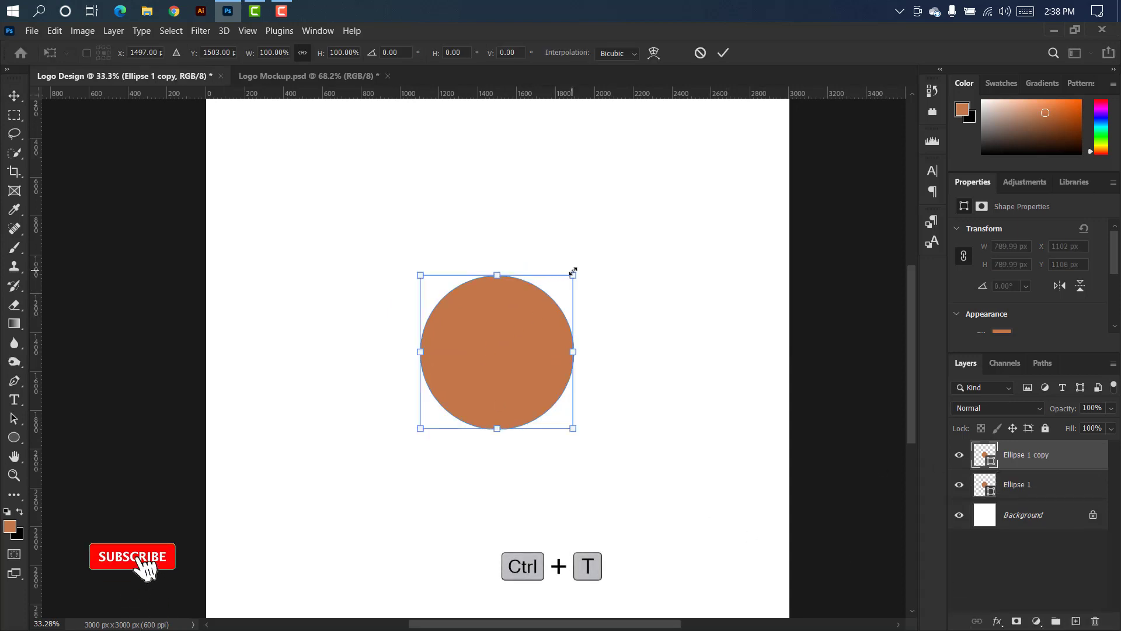
drag(572, 272, 549, 292)
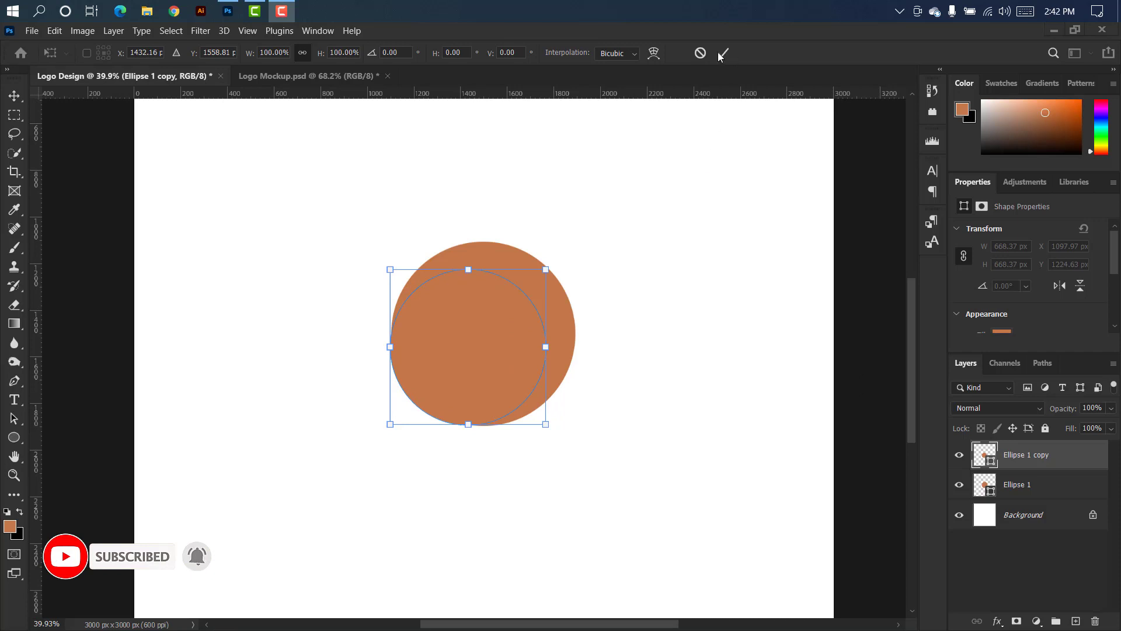
click(719, 54)
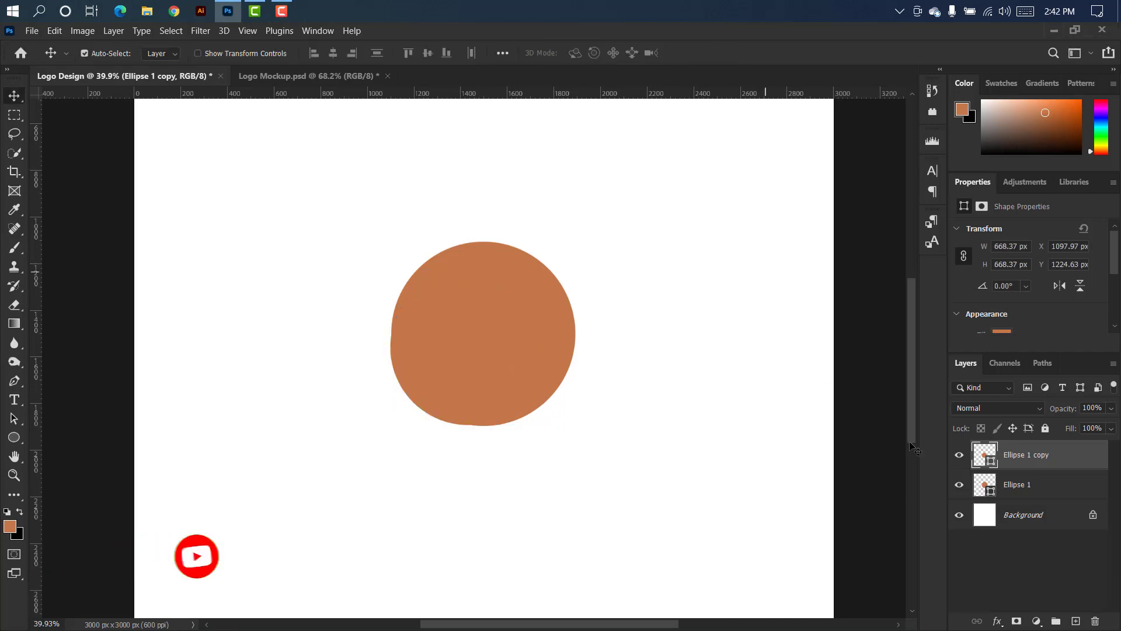
Change the fill colour of the smaller Ellipse 1 copy circle to black (#000000).
double_click(993, 462)
drag(814, 261, 751, 300)
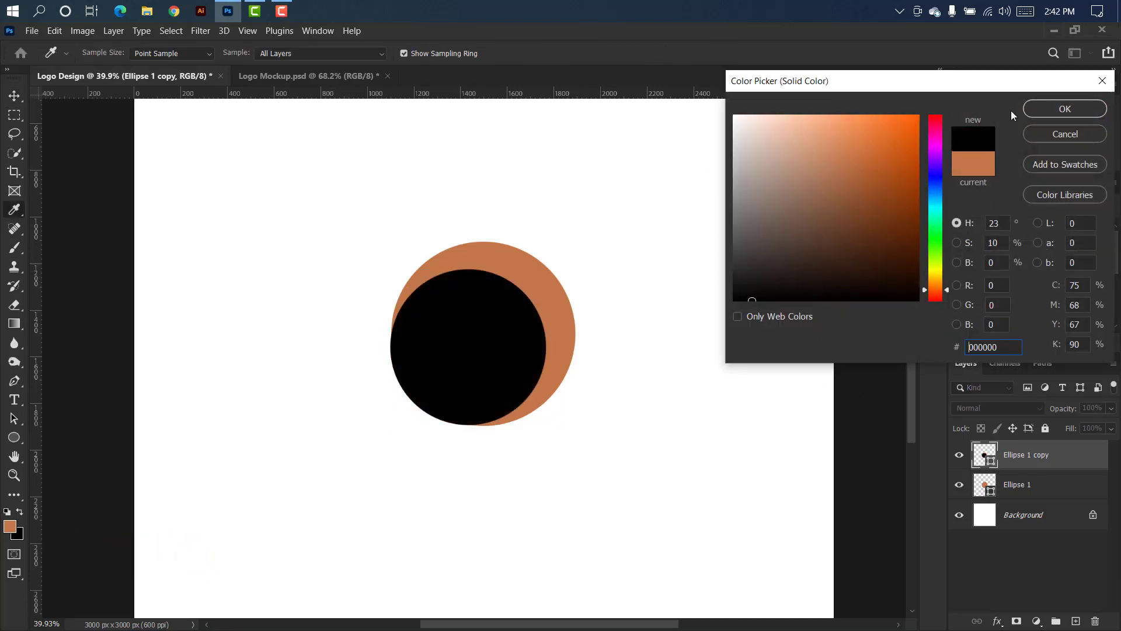
click(1058, 109)
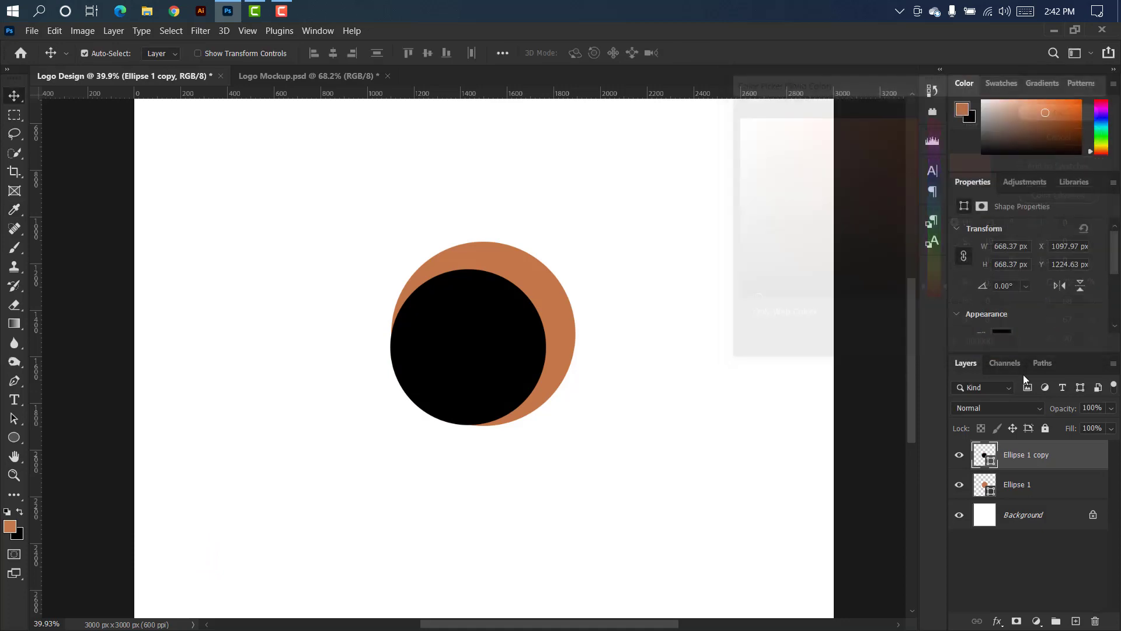
Rasterize the Ellipse 1 layer and cut the black circle's outline out of it to form a crescent, clearing the selection.
ctrl+click(993, 463)
click(1060, 488)
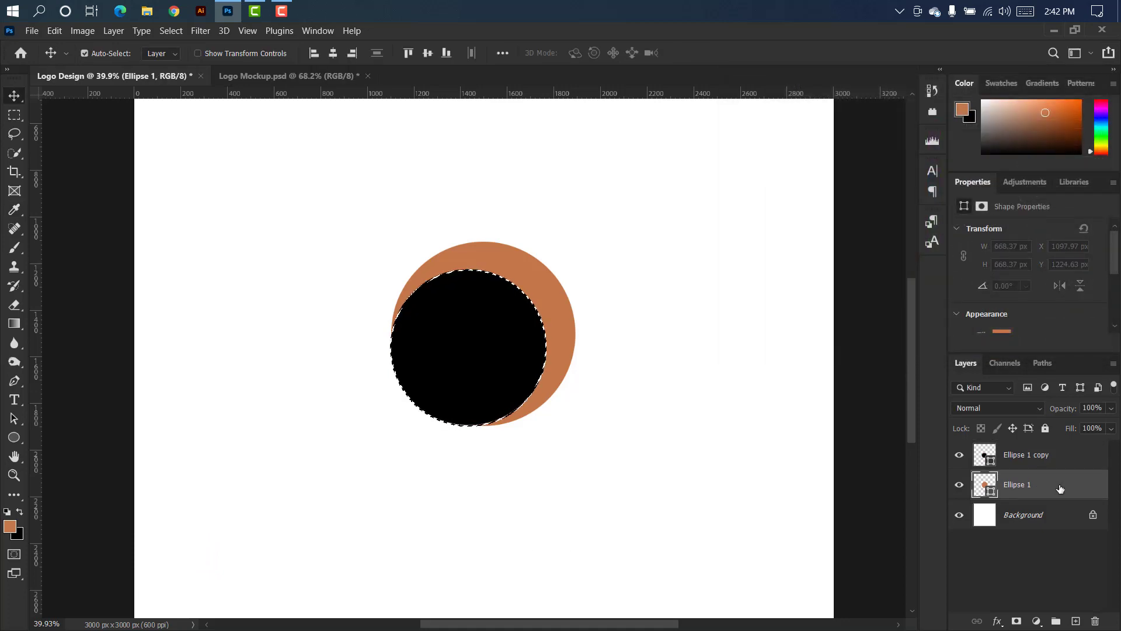
right_click(1060, 488)
click(933, 251)
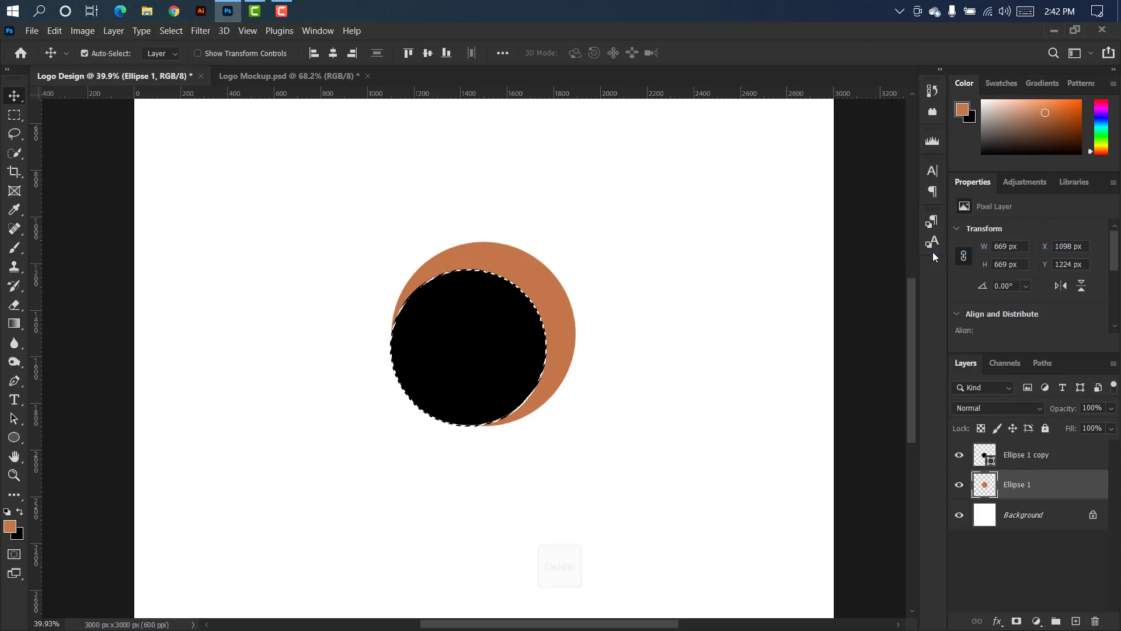
key(Delete)
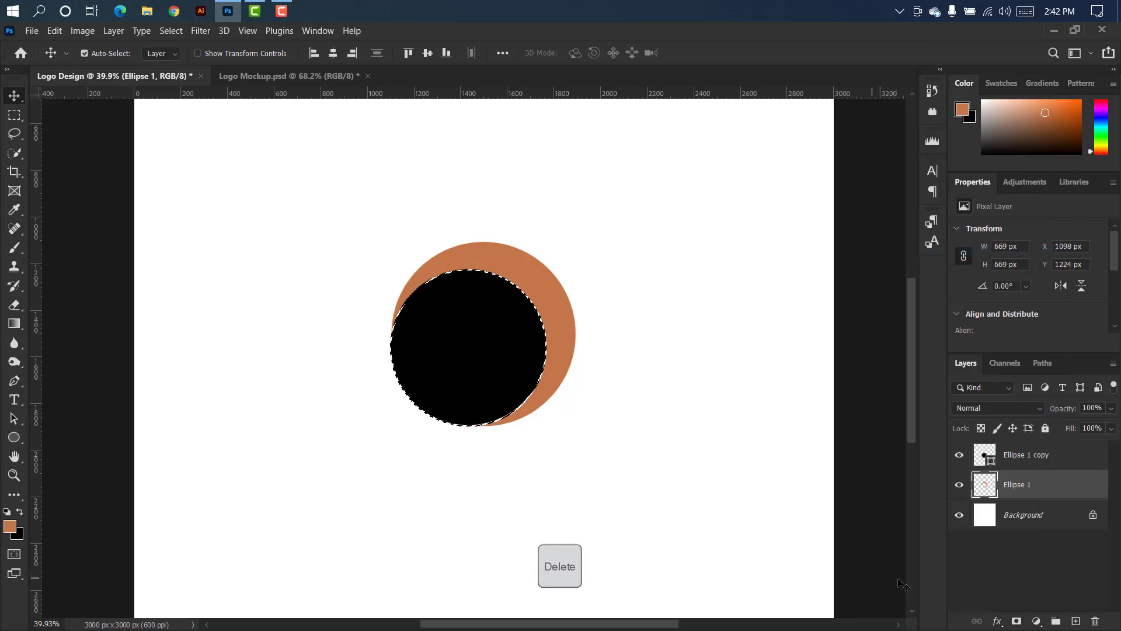
click(1068, 458)
key(ctrl+d)
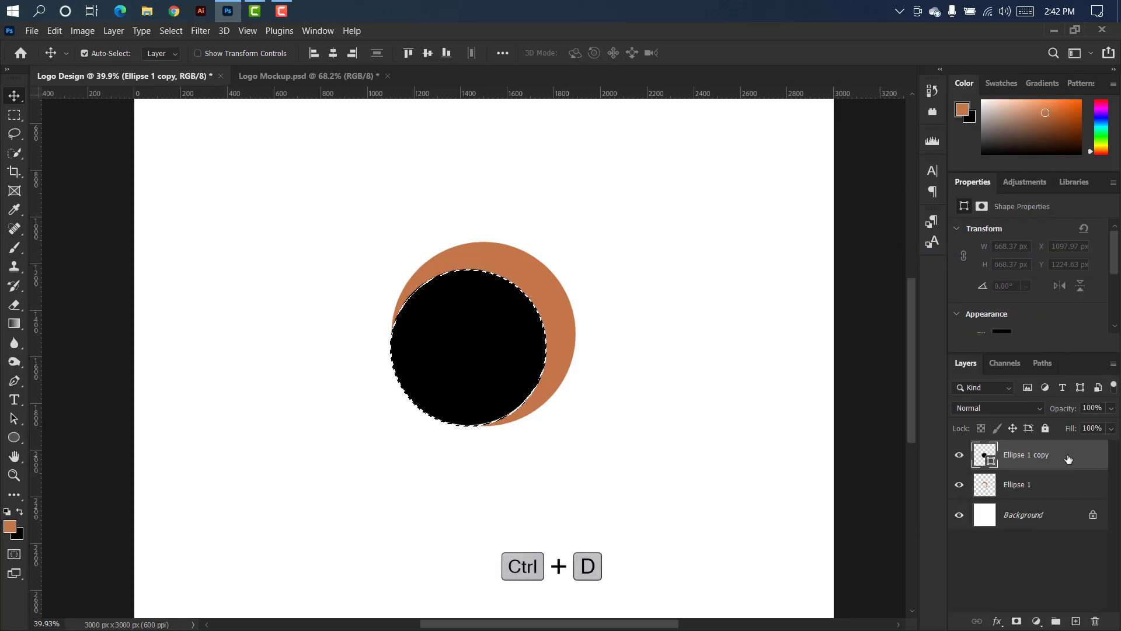
Scale the black circle down to about 533 px, leaving a gap between it and the orange crescent.
key(ctrl+t)
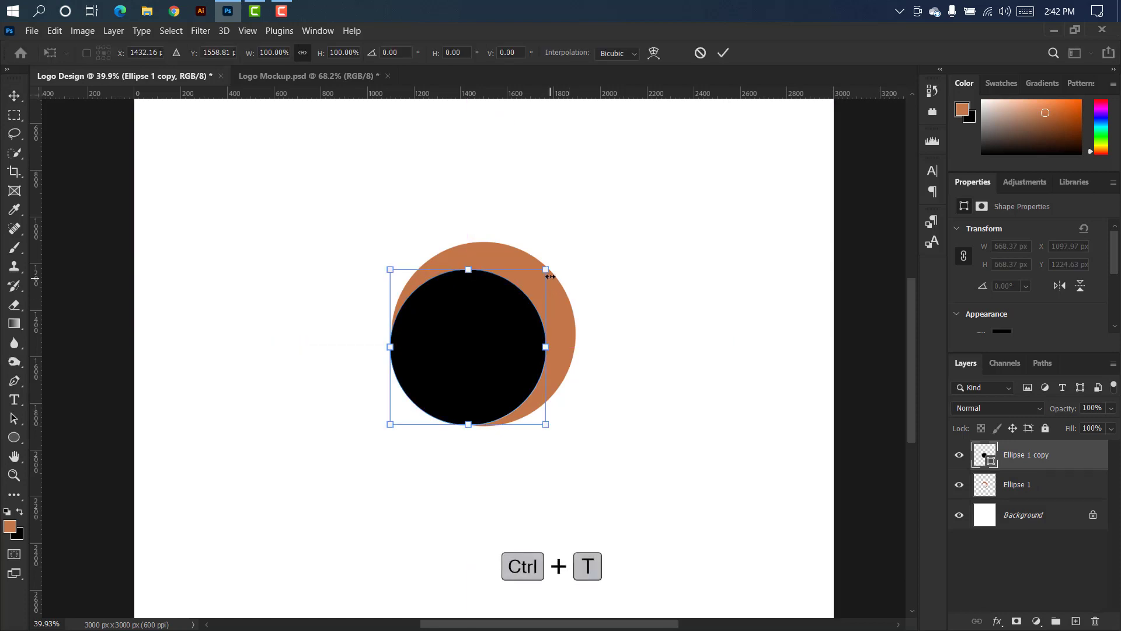
drag(544, 269, 501, 314)
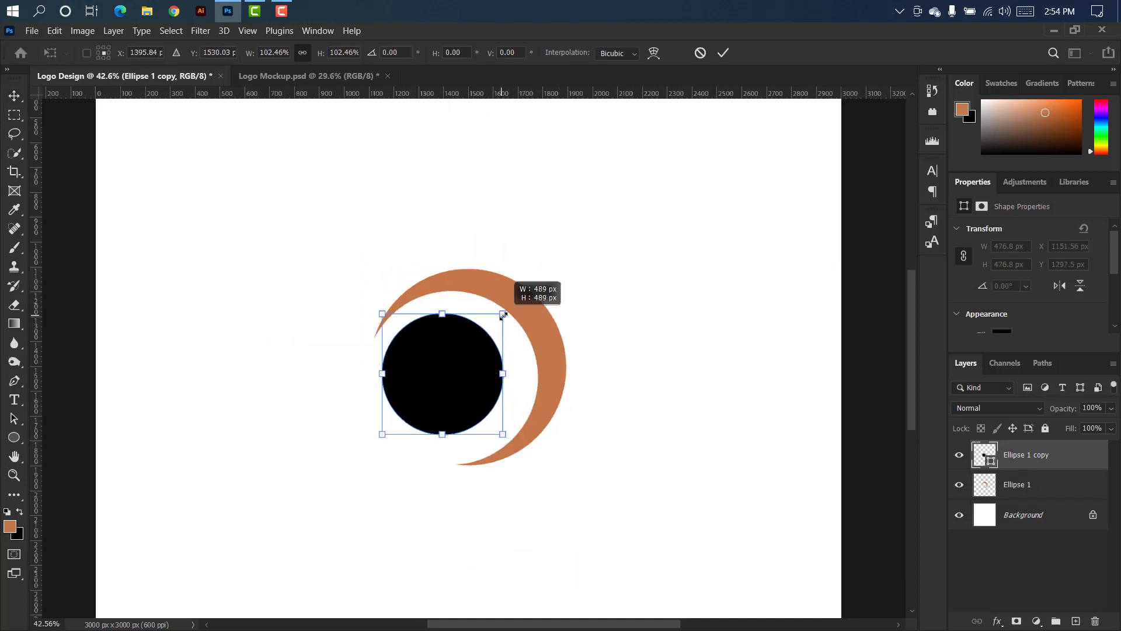
drag(501, 316, 512, 304)
drag(382, 433, 380, 434)
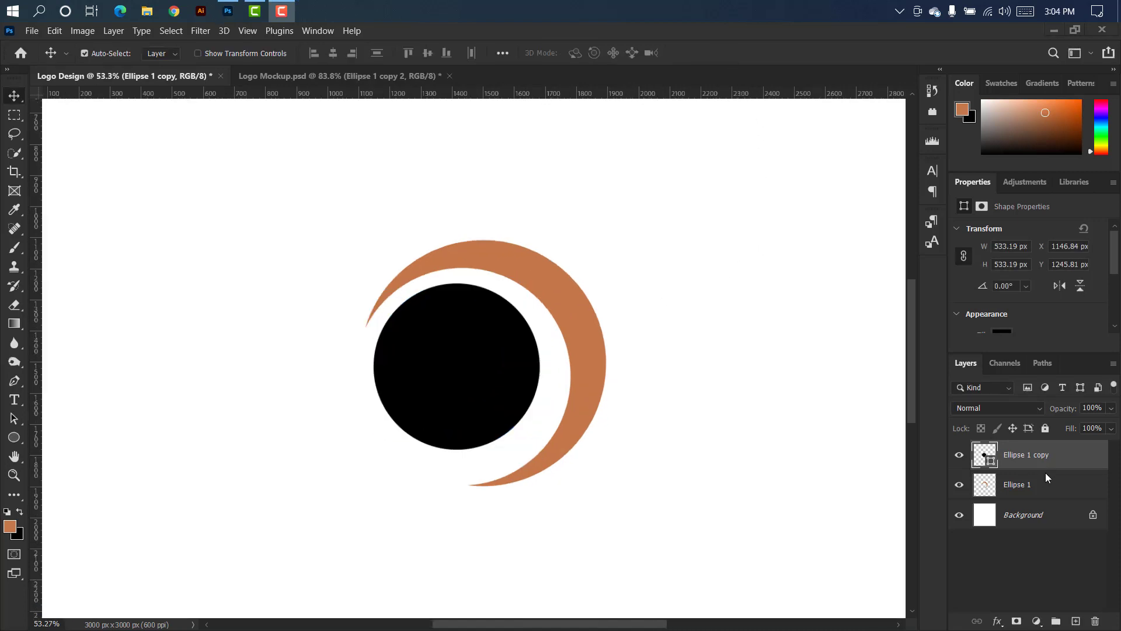
Duplicate the black circle layer and give the copy a red #f81717 fill at 23% opacity.
drag(1027, 455, 1075, 620)
double_click(991, 462)
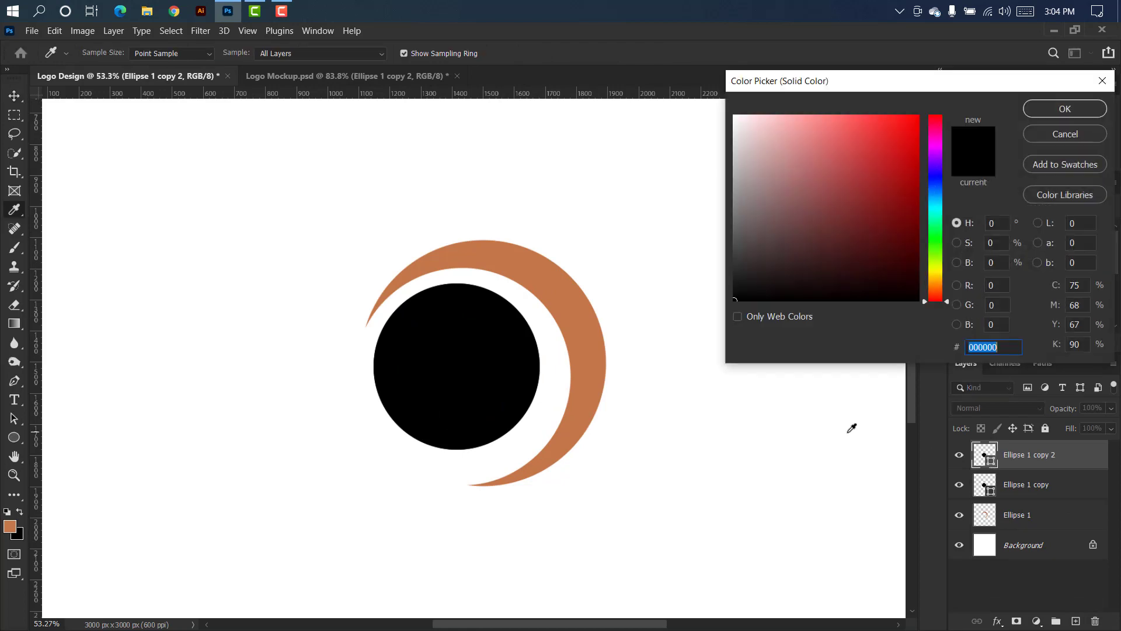
mouse_move(844, 225)
mouse_down()
mouse_move(844, 187)
mouse_move(905, 119)
mouse_up()
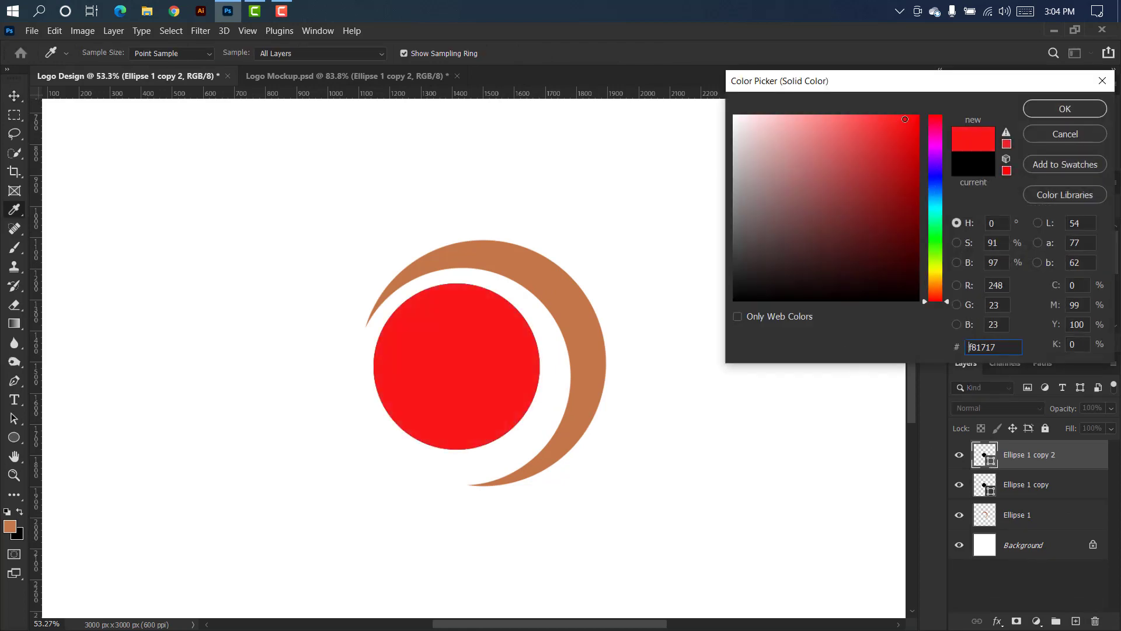
click(1034, 109)
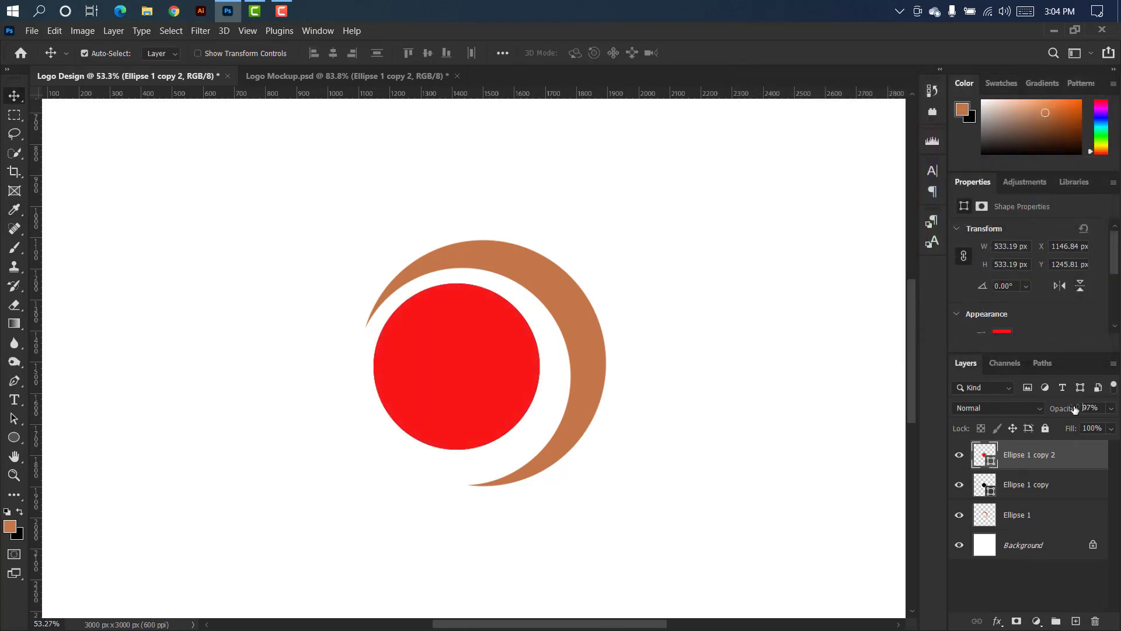
drag(1074, 409, 1031, 409)
Enlarge the translucent red circle to about 594 px and shift it to overlap the crescent's upper-left tip.
scroll(412, 358, up, 4)
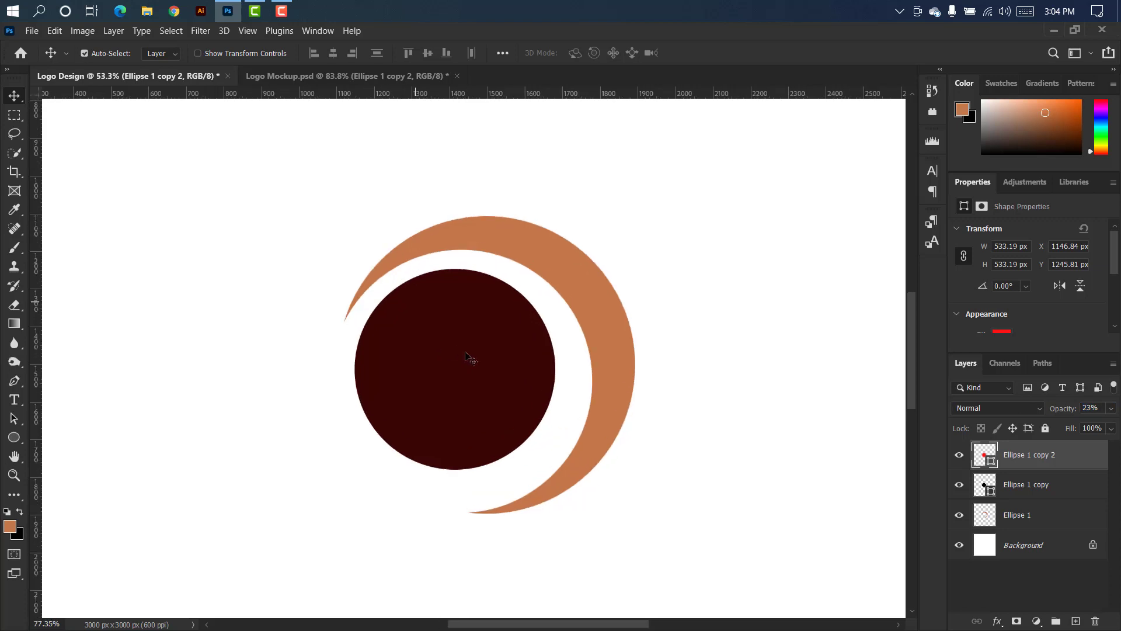
key(ctrl+t)
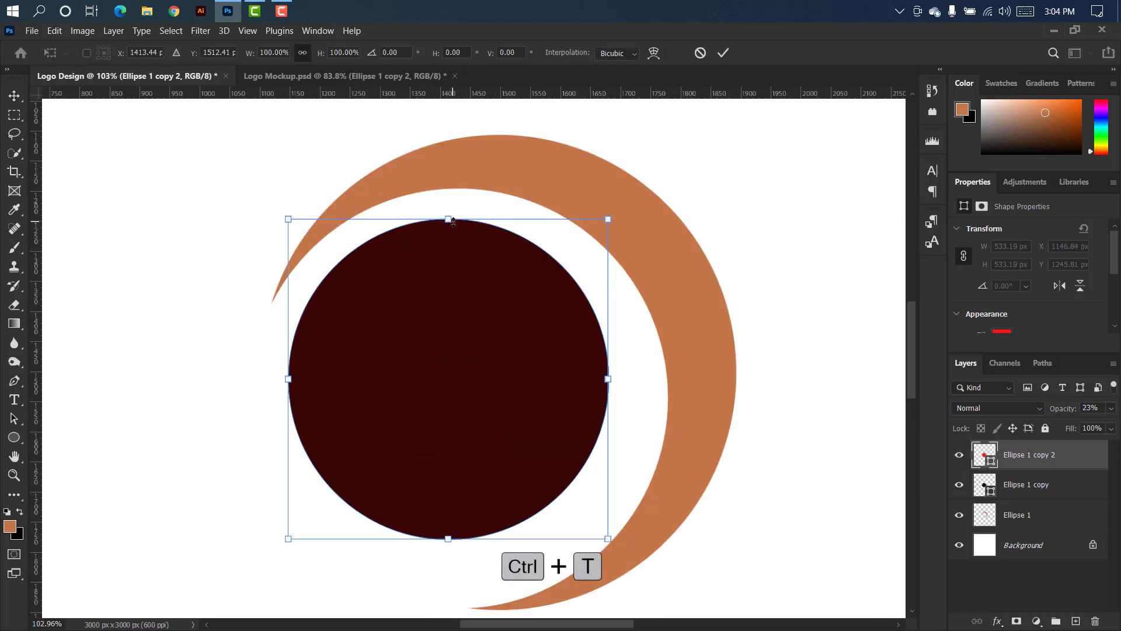
drag(453, 220, 454, 184)
drag(481, 325, 474, 322)
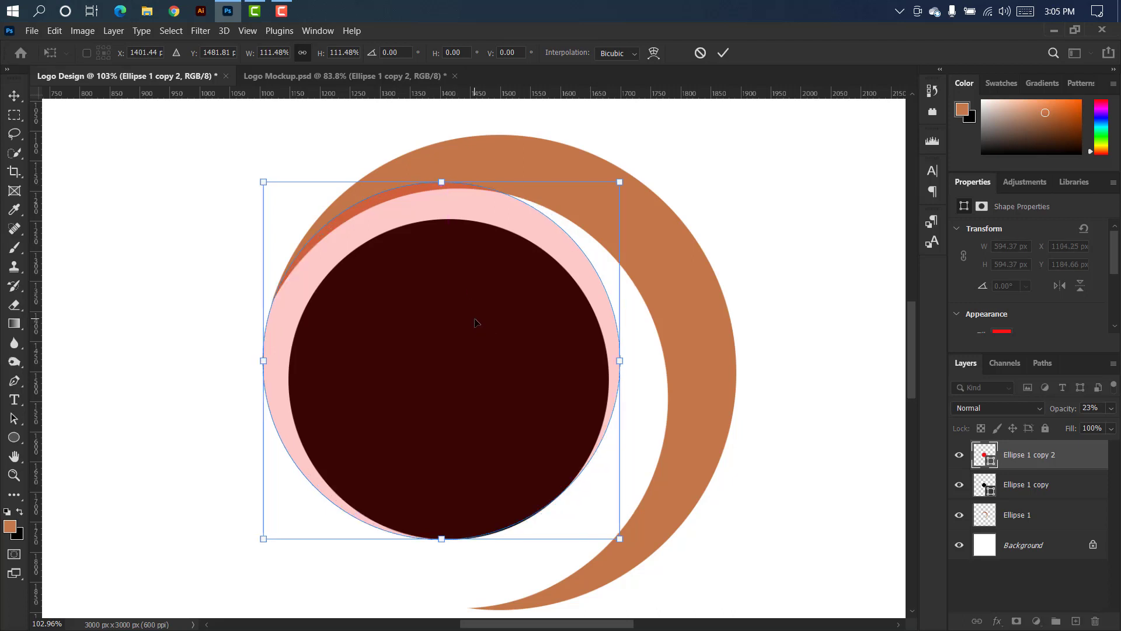
click(723, 52)
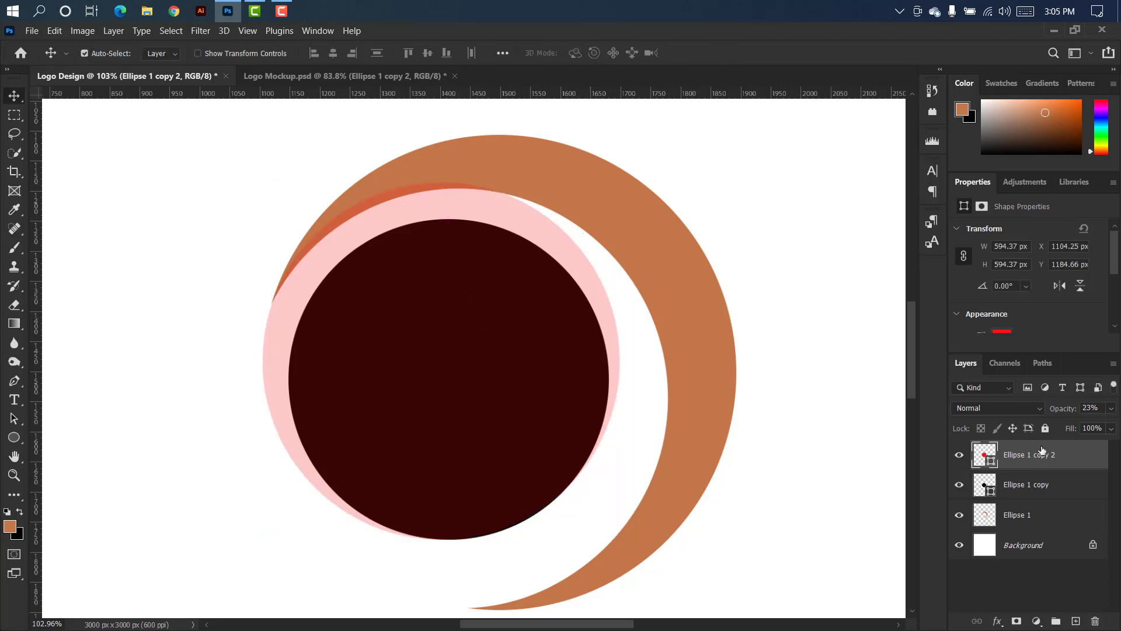
Duplicate the translucent red circle and move the copy about 40 px to the right.
drag(1042, 449, 1075, 621)
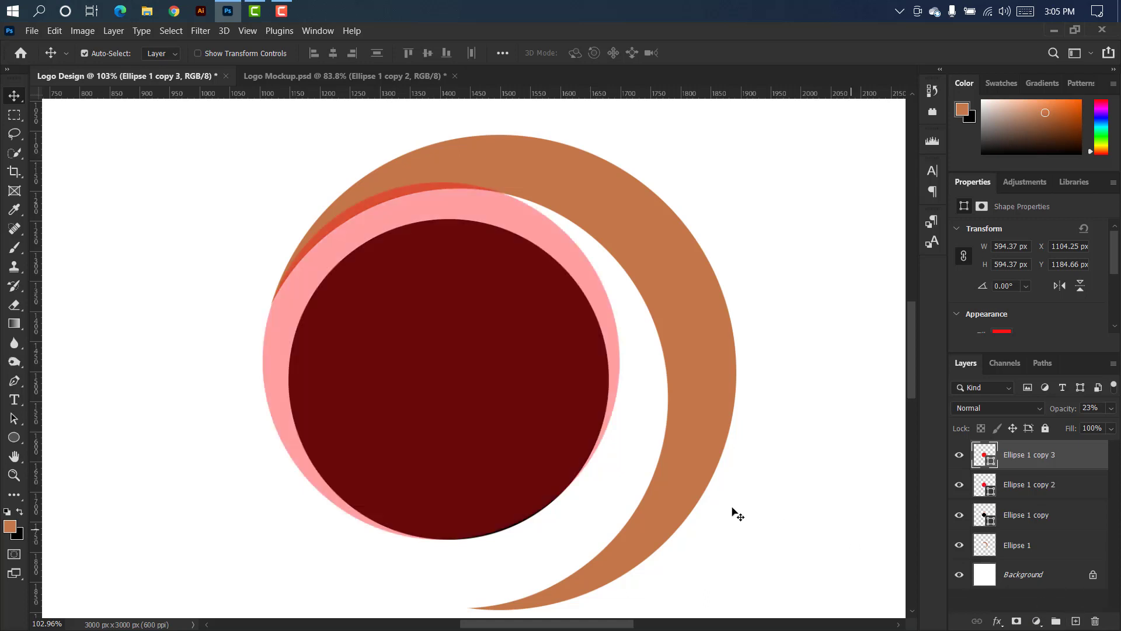
key(ctrl+t)
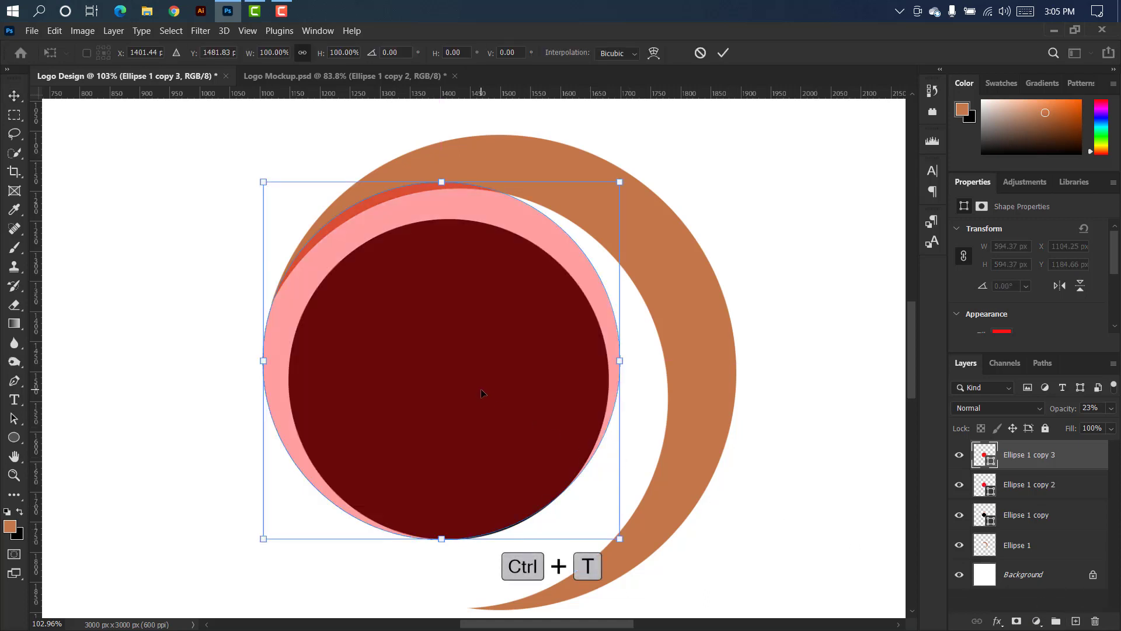
drag(395, 348, 420, 343)
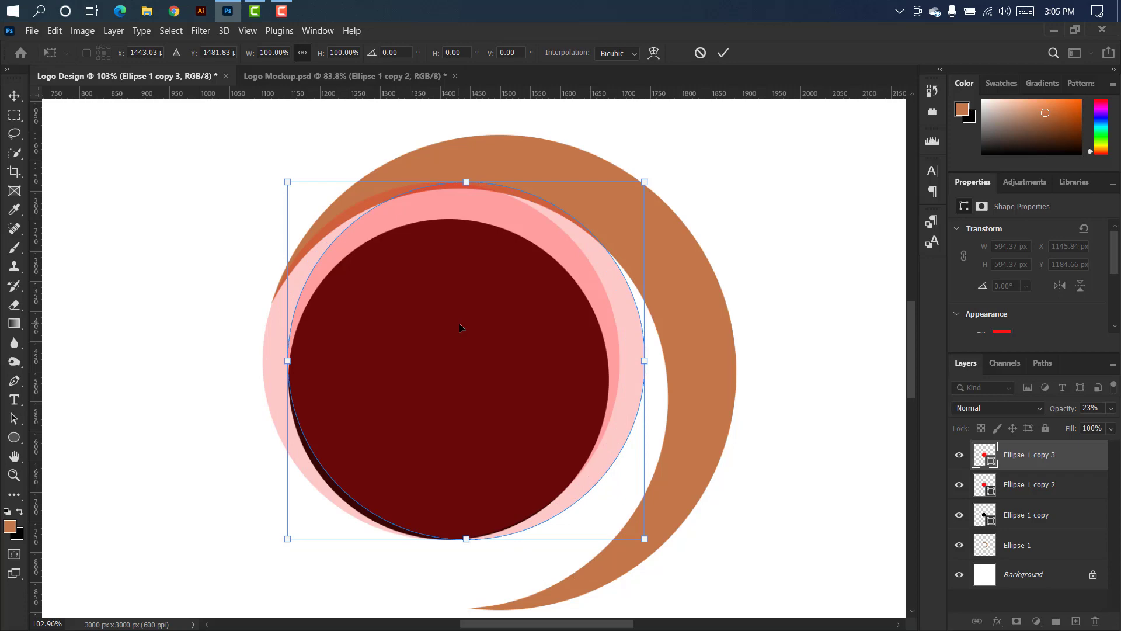
click(722, 53)
Rasterize Ellipse 1 copy 2, cut the Ellipse 1 copy 3 outline out of it, and remove the Ellipse 1 copy 3 layer.
ctrl+click(986, 460)
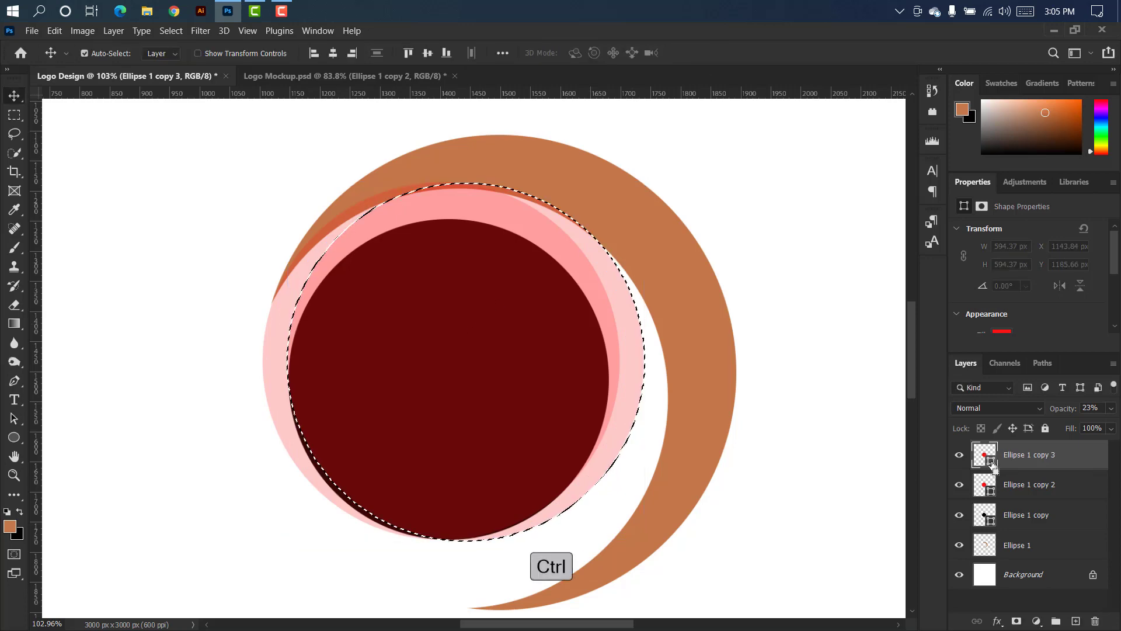
right_click(1056, 482)
click(915, 252)
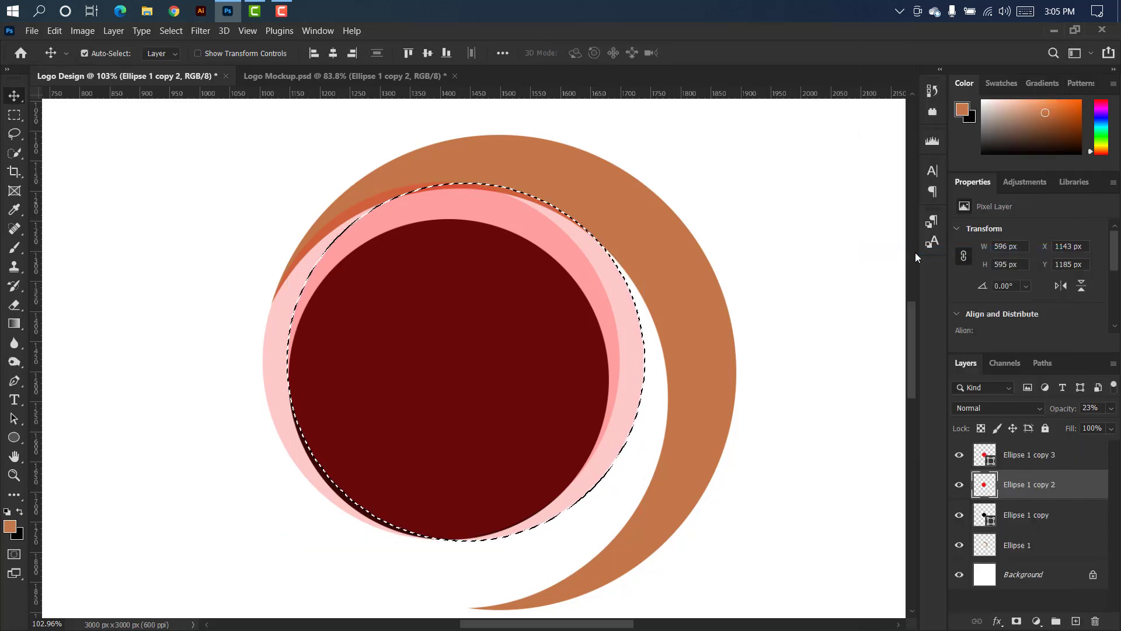
key(Delete)
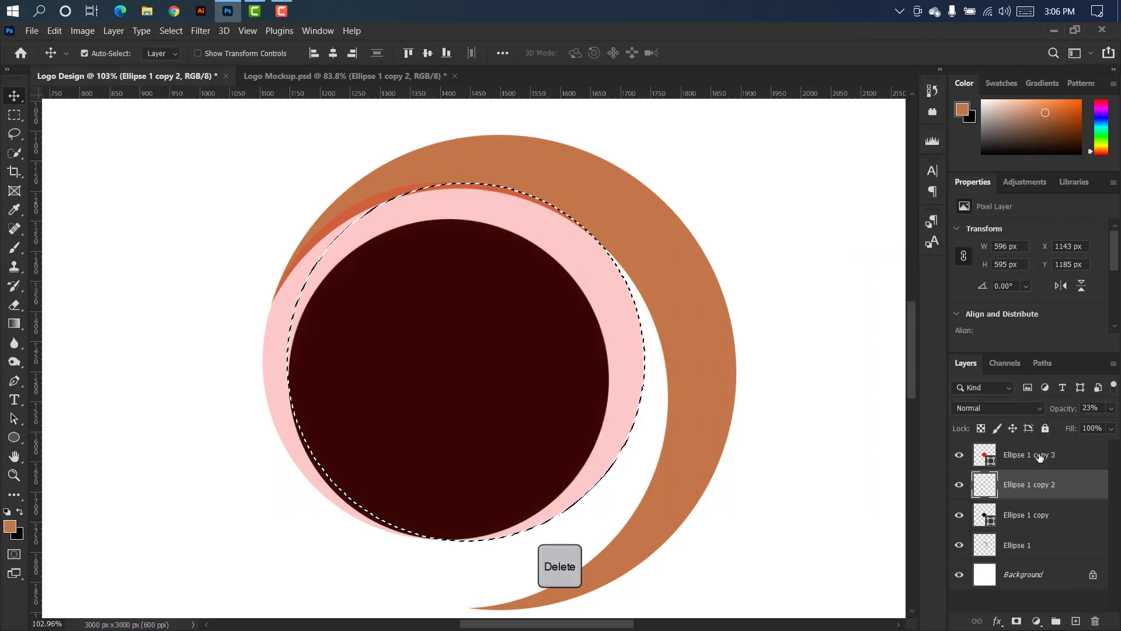
drag(1051, 458, 1089, 618)
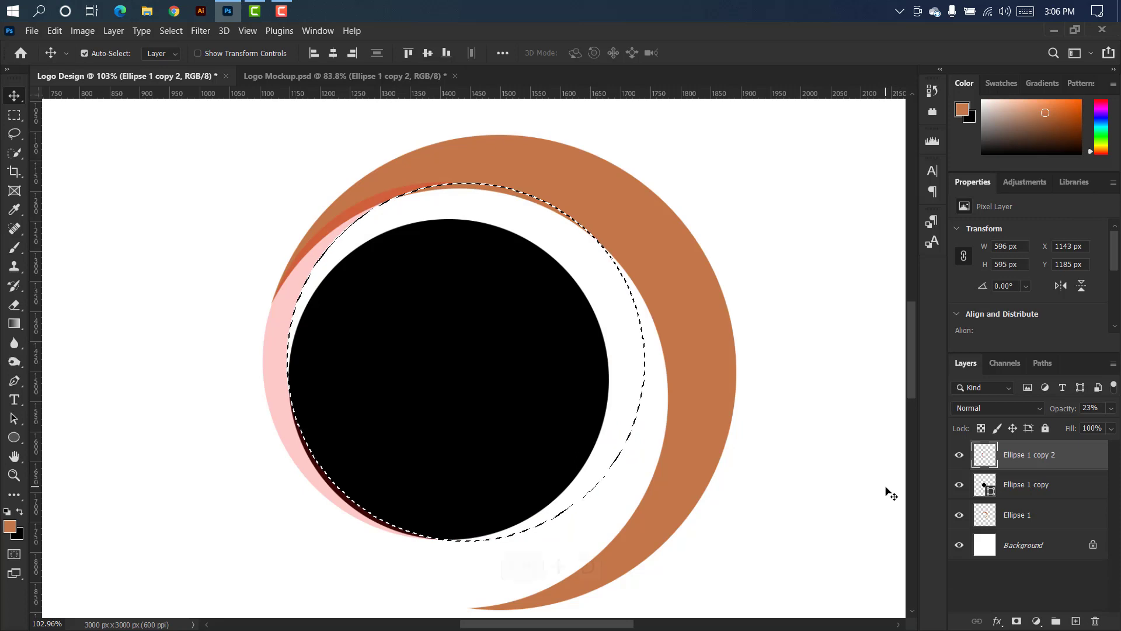
key(ctrl+d)
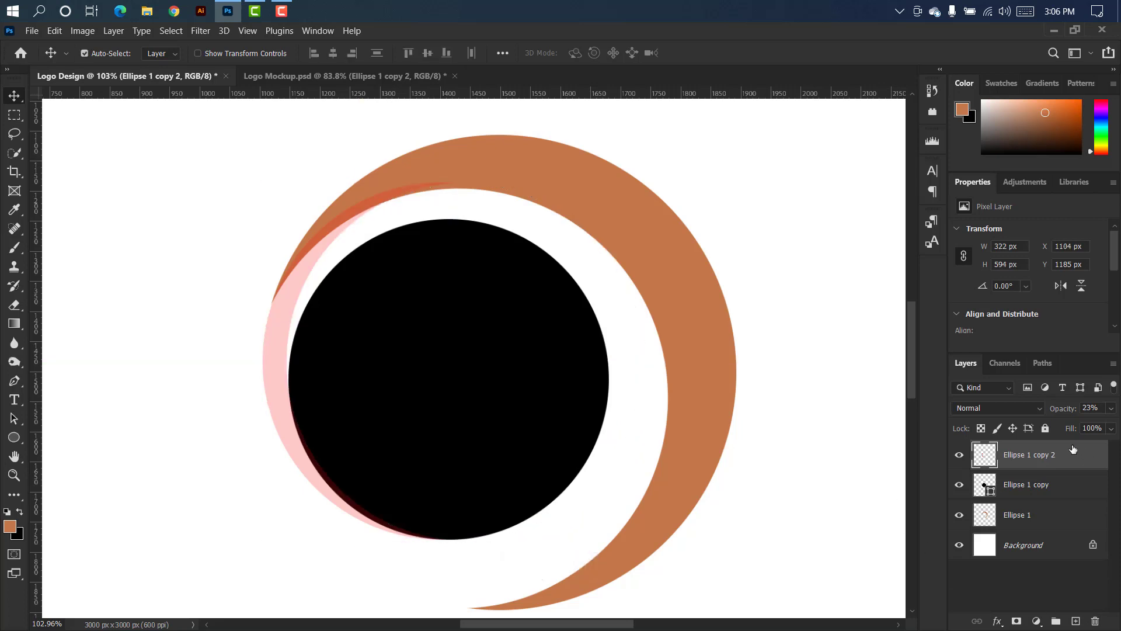
Set the thin red crescent to 100% opacity and apply a Color Overlay of #c47747 sampled from the large crescent.
drag(1111, 407, 1111, 408)
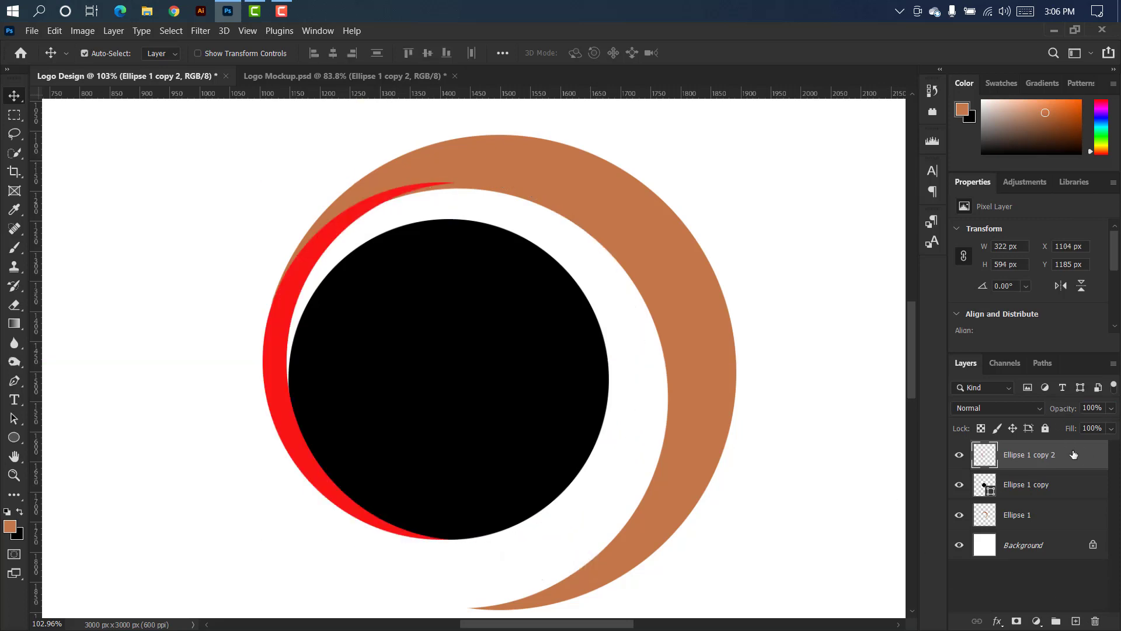
double_click(972, 443)
click(589, 258)
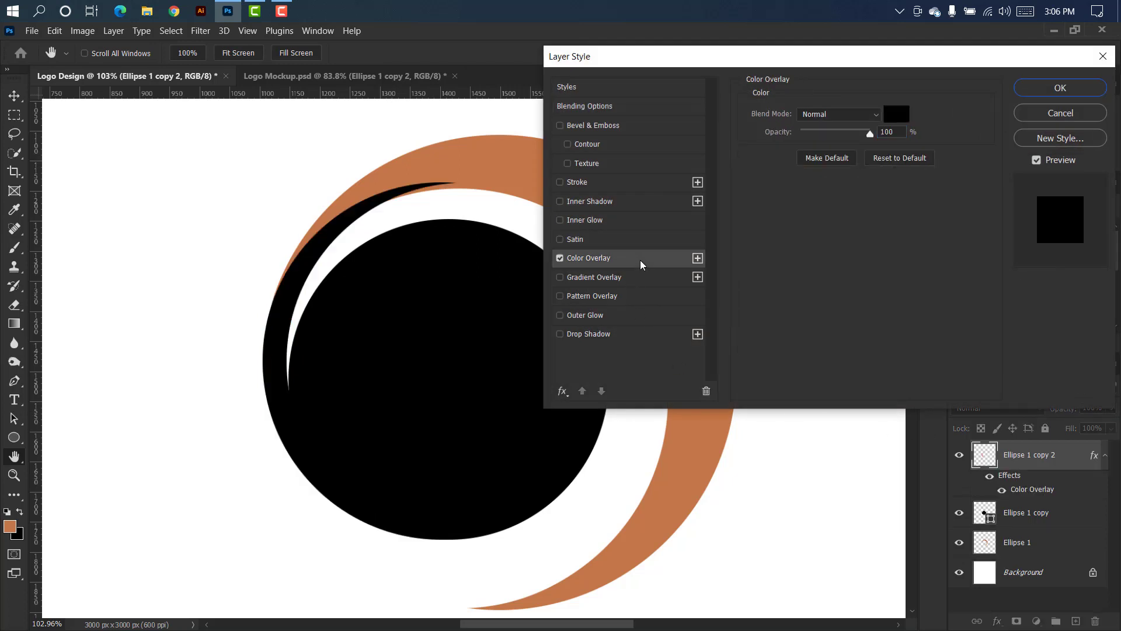
click(896, 114)
click(500, 156)
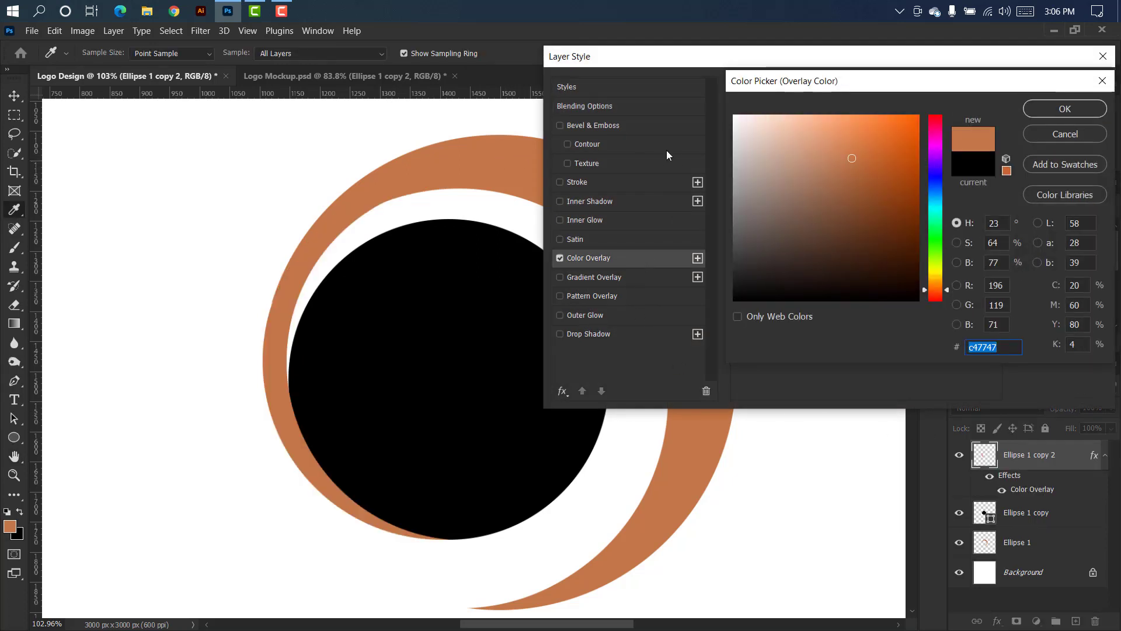
click(1033, 108)
click(1059, 85)
Recolour the black inner circle with the orange sampled from the large crescent.
click(425, 354)
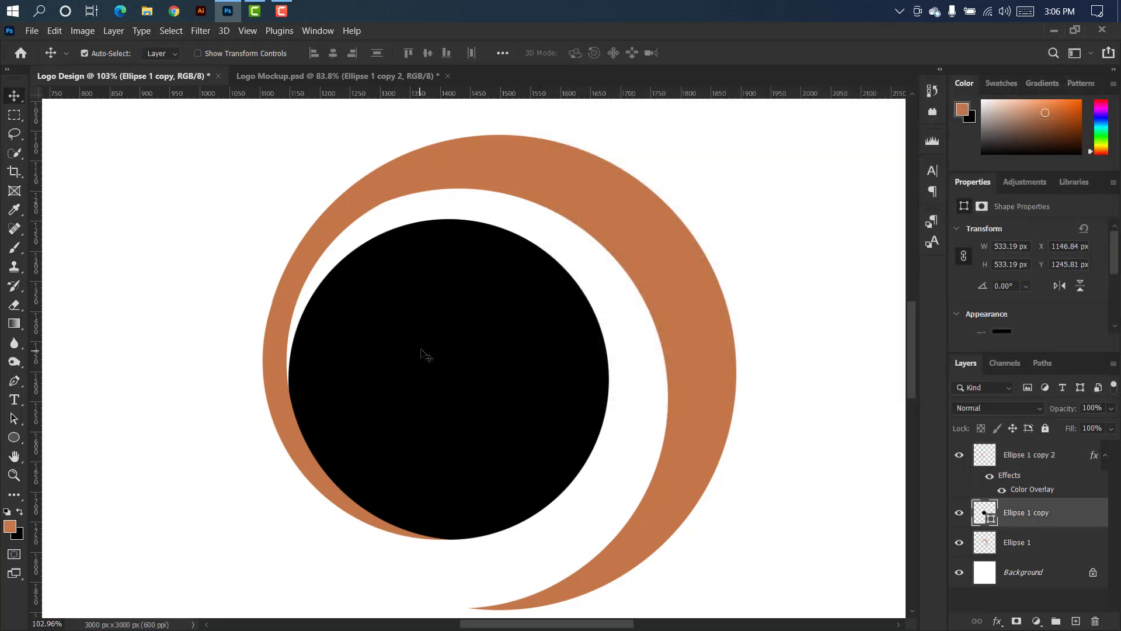
double_click(992, 521)
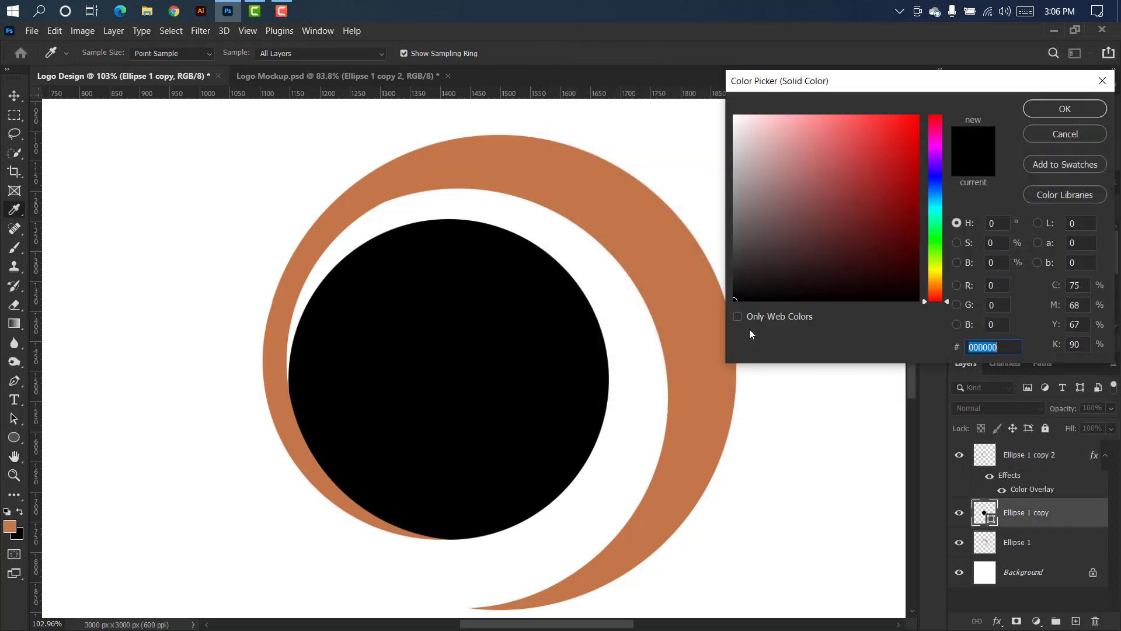
click(621, 182)
click(1065, 109)
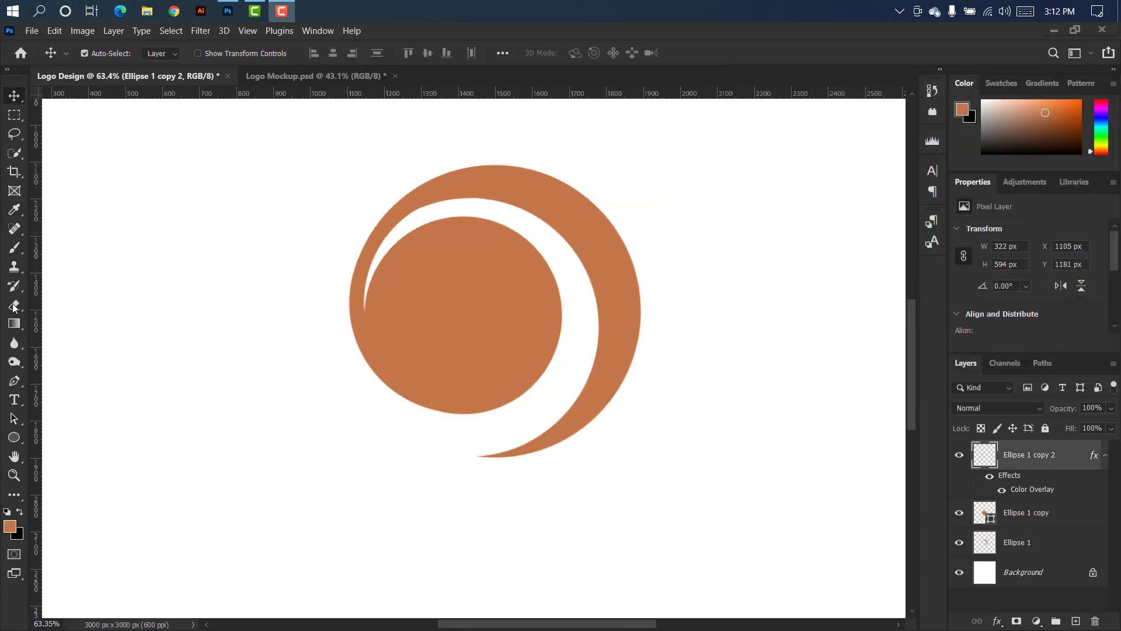
Erase the lower tail of the large crescent on the Ellipse 1 layer with a 200 px Eraser.
click(13, 307)
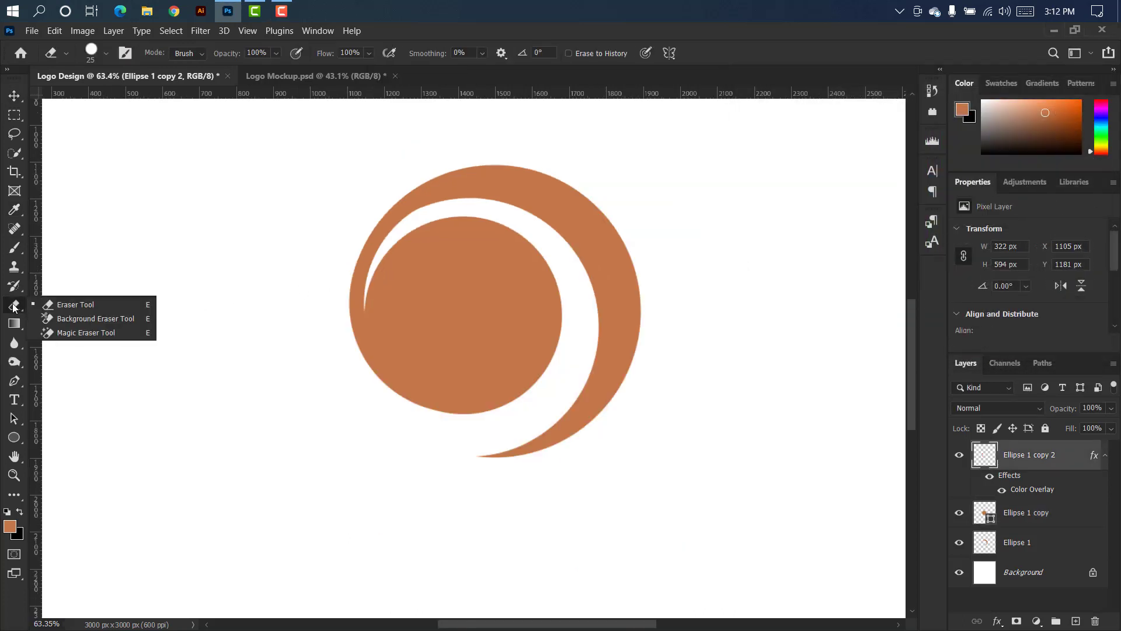
click(57, 307)
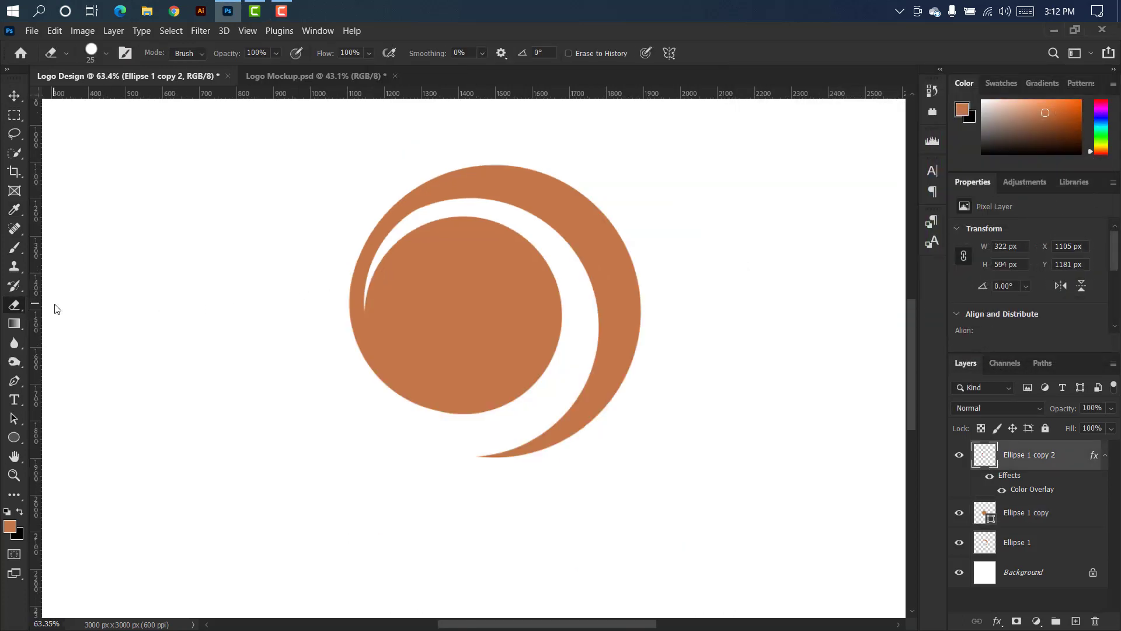
key(bracketright)
key(bracketright)
key(bracketright)
key(bracketright)
key(bracketright)
key(bracketright)
key(bracketright)
key(bracketright)
key(bracketright)
key(bracketright)
key(bracketright)
key(bracketright)
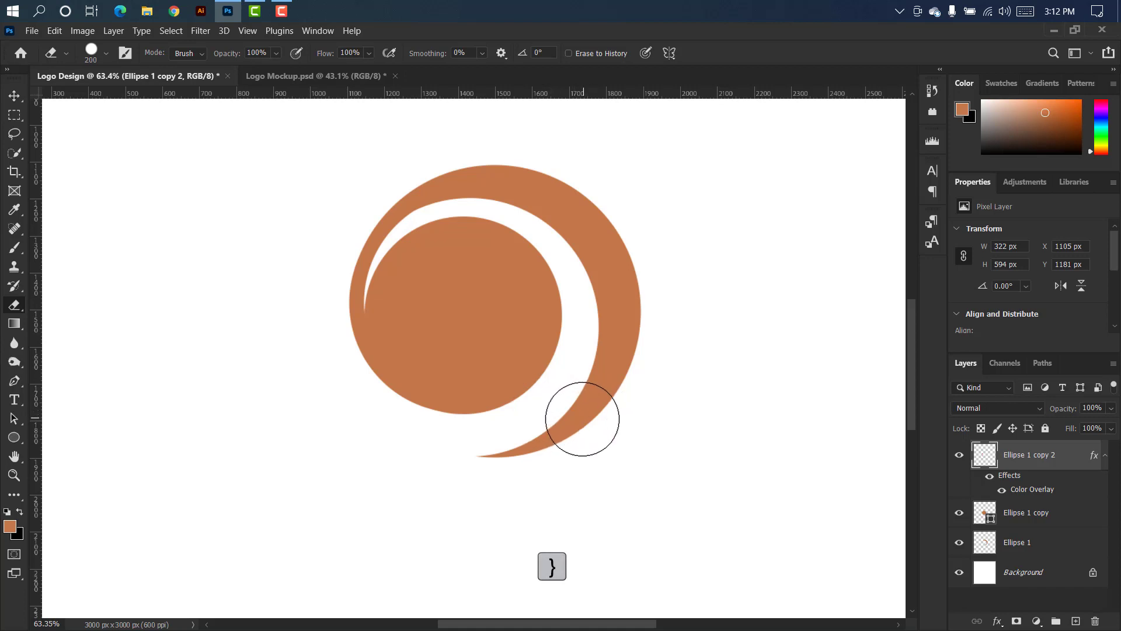
click(1054, 552)
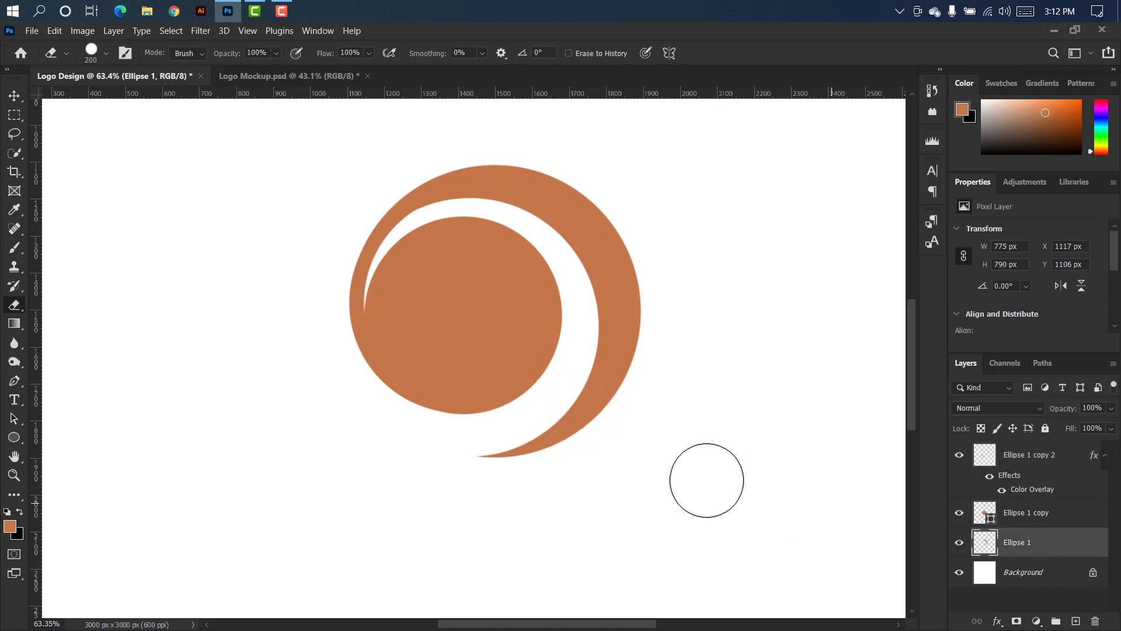
click(576, 419)
drag(577, 419, 426, 480)
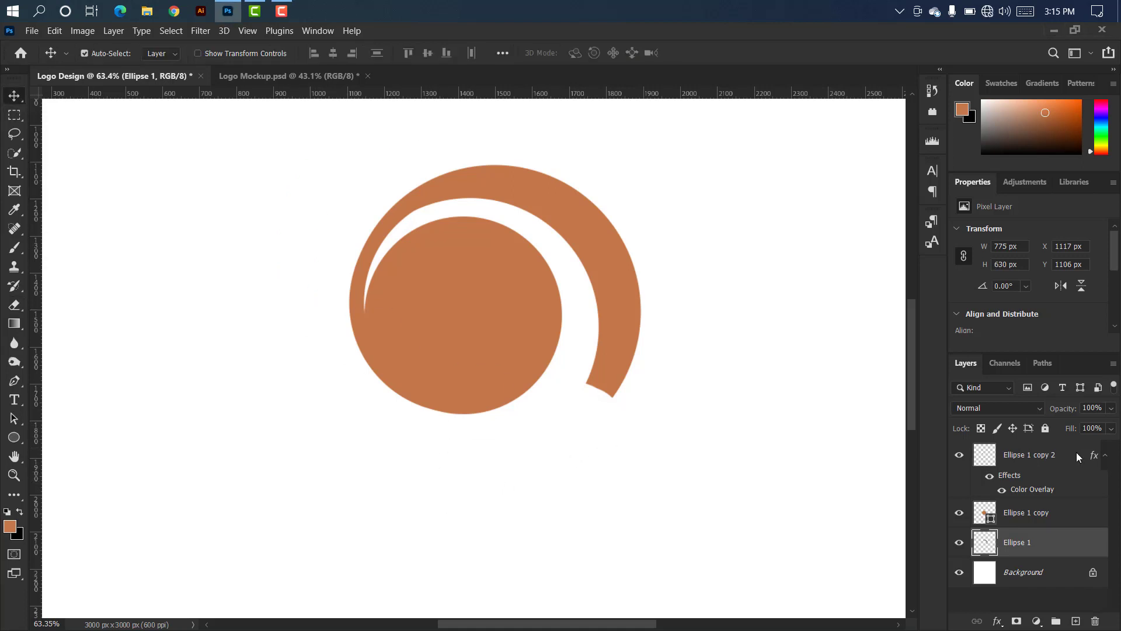
Set Ellipse 1 copy 2 to 0% opacity and start a Pen shape on the large crescent's outer edge.
click(1076, 453)
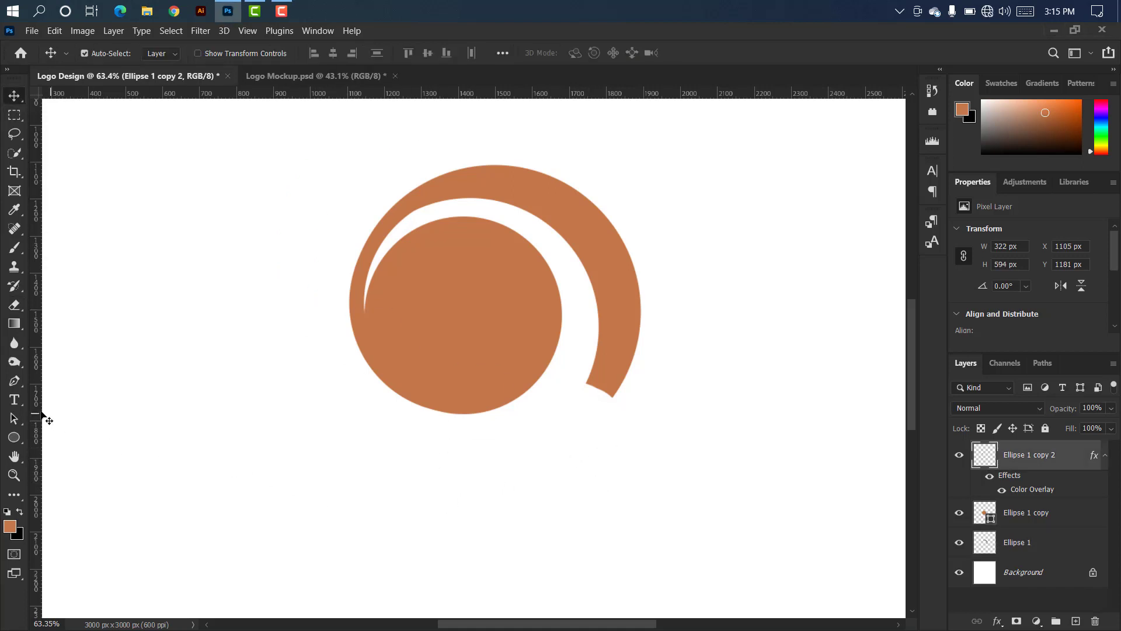
click(14, 381)
click(53, 378)
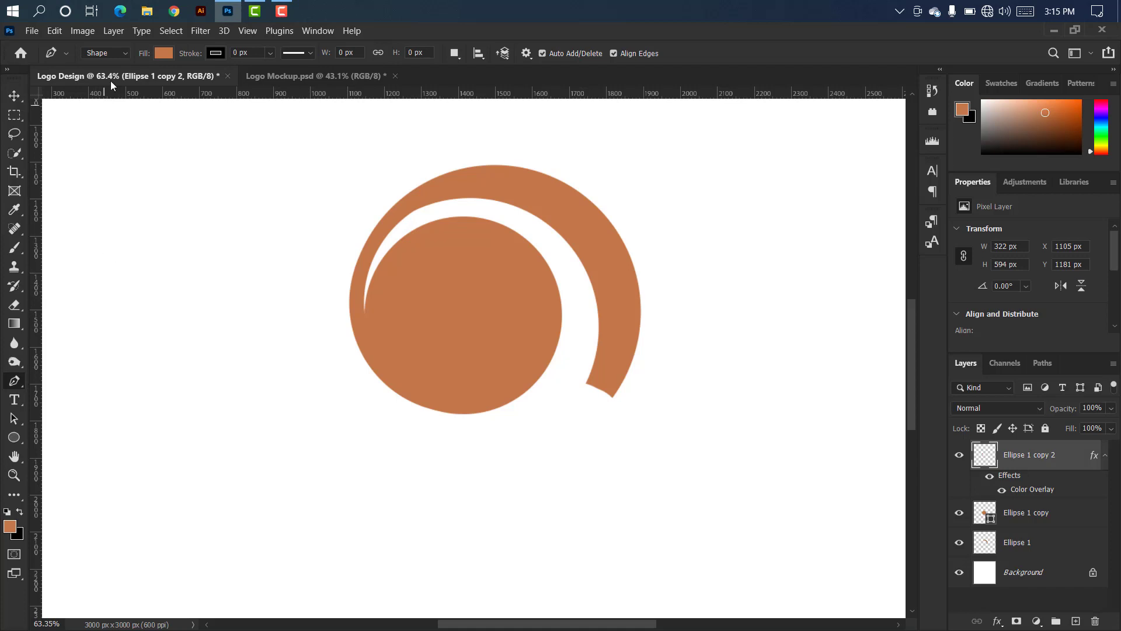
click(117, 67)
scroll(628, 427, up, 5)
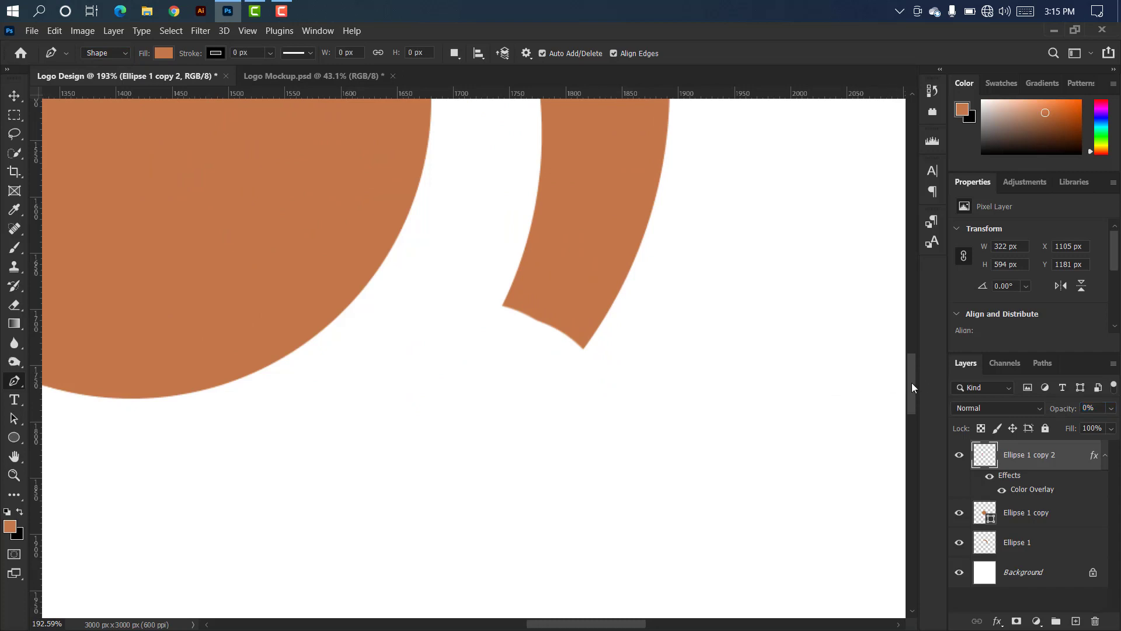
drag(912, 383, 909, 360)
scroll(748, 398, up, 4)
click(618, 361)
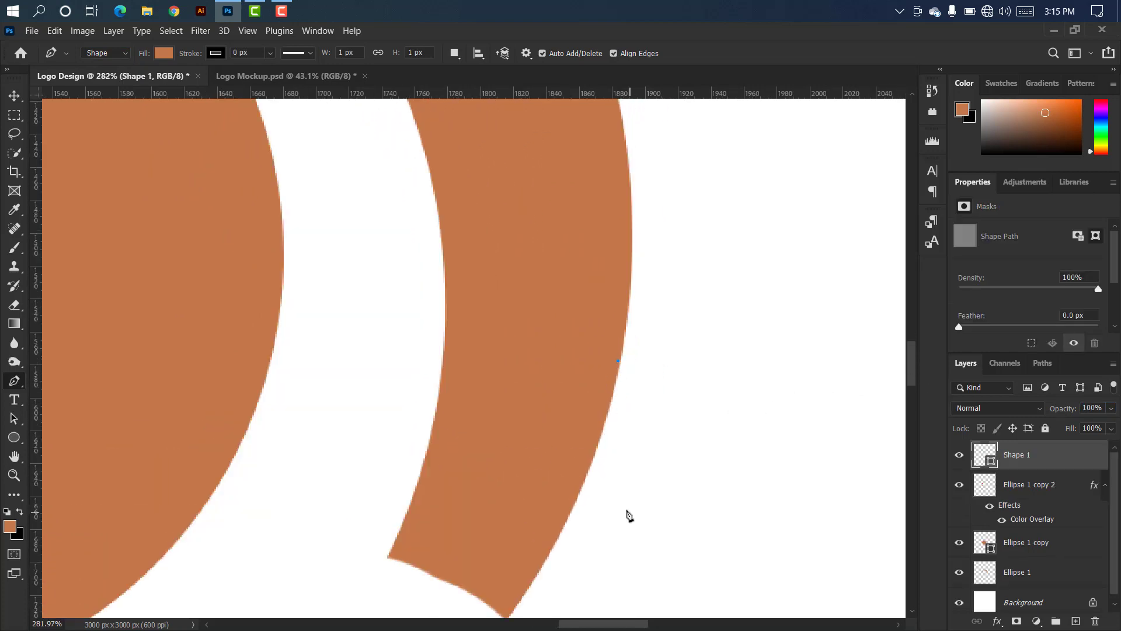
Curve the Pen path down from the crescent to the bridge of the nose and set Shape 1's opacity to 0%.
scroll(601, 477, down, 2)
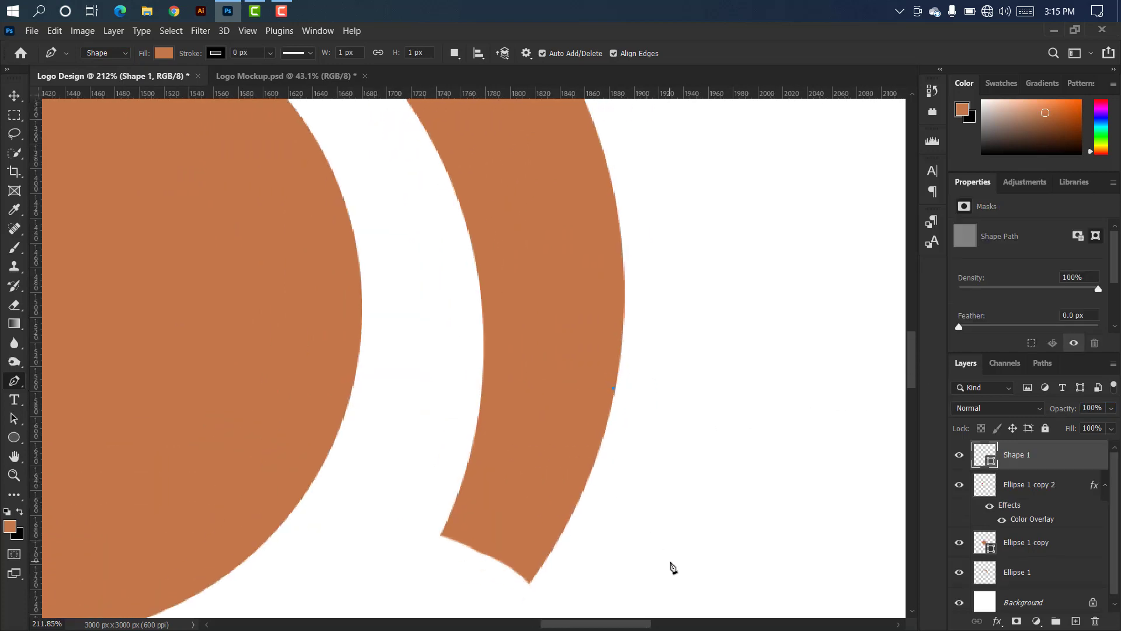
drag(909, 369, 909, 388)
drag(654, 390, 719, 444)
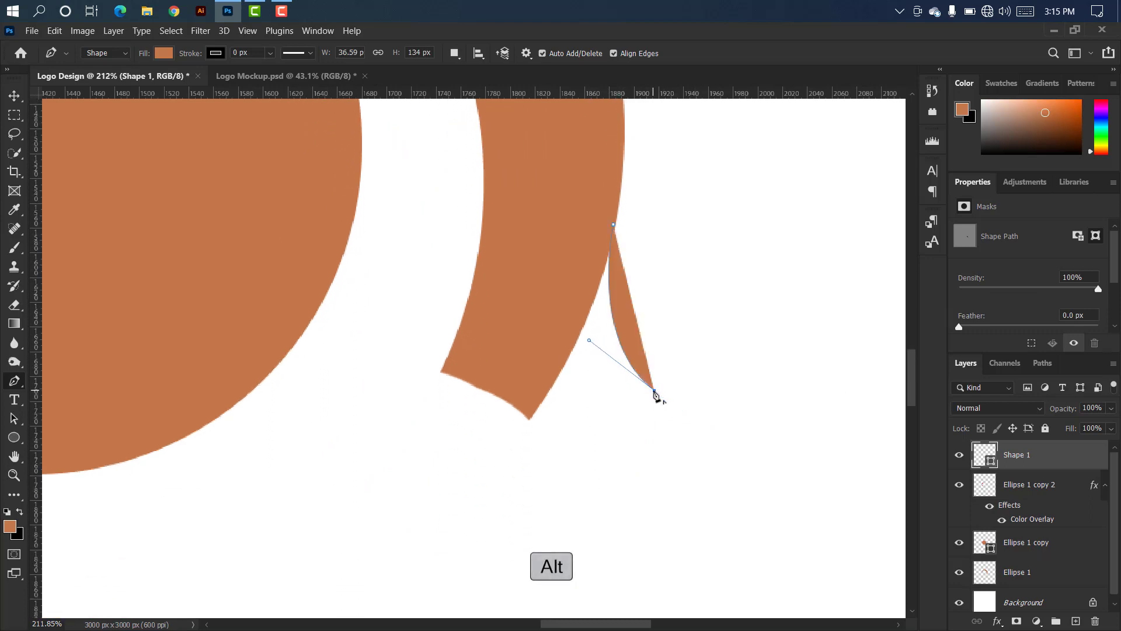
drag(1065, 409, 859, 410)
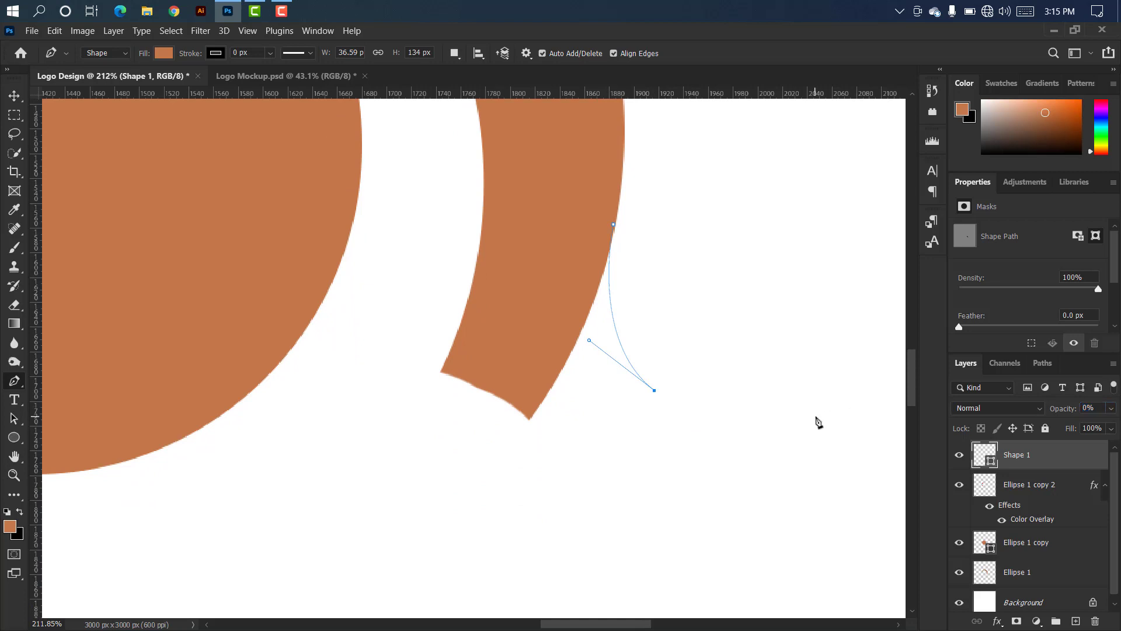
Continue the face outline with anchor points at the nose tip and under the nose, removing each forward handle.
drag(757, 444, 801, 455)
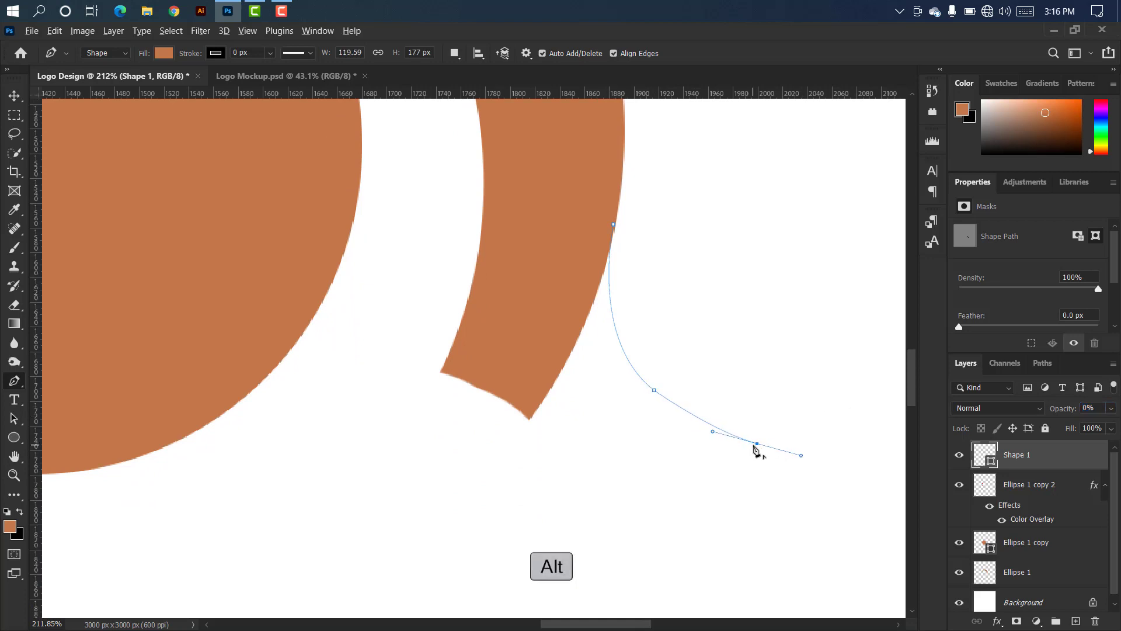
scroll(721, 524, up, 5)
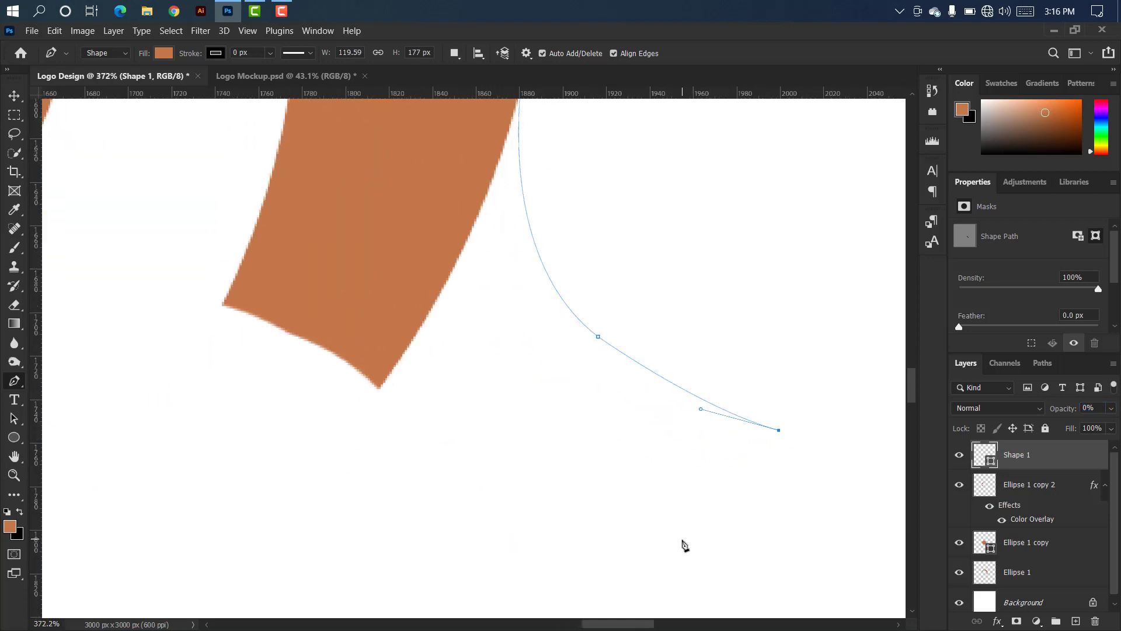
drag(681, 543, 479, 590)
alt+click(681, 543)
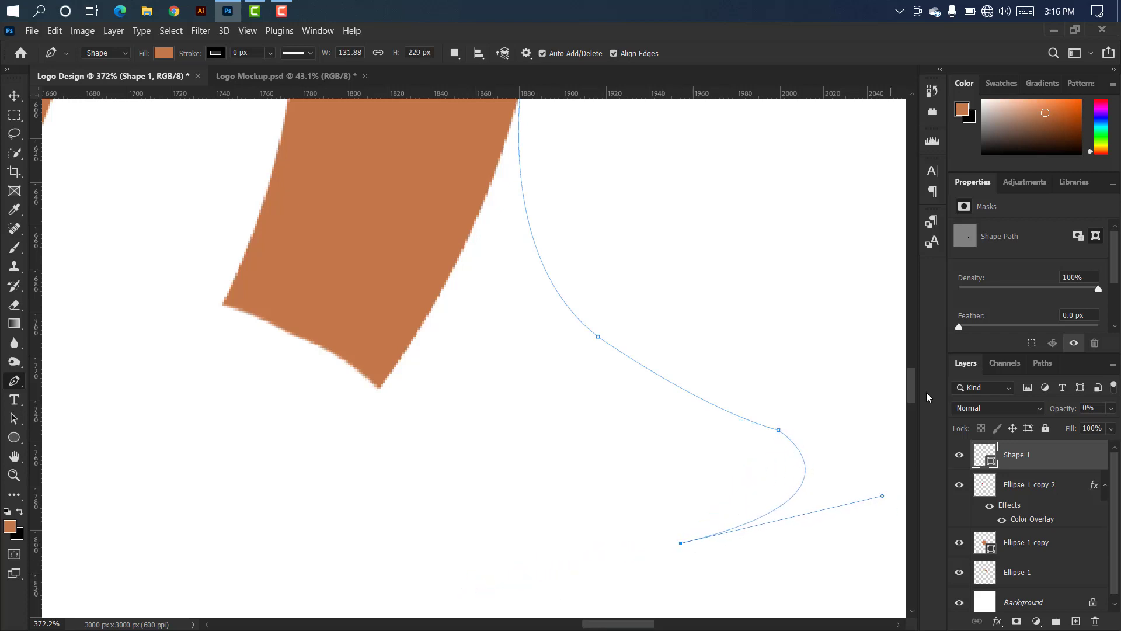
Curve the profile path inward below the nose and out around the upper lip with two more anchor points.
drag(914, 394, 913, 410)
drag(706, 428, 826, 490)
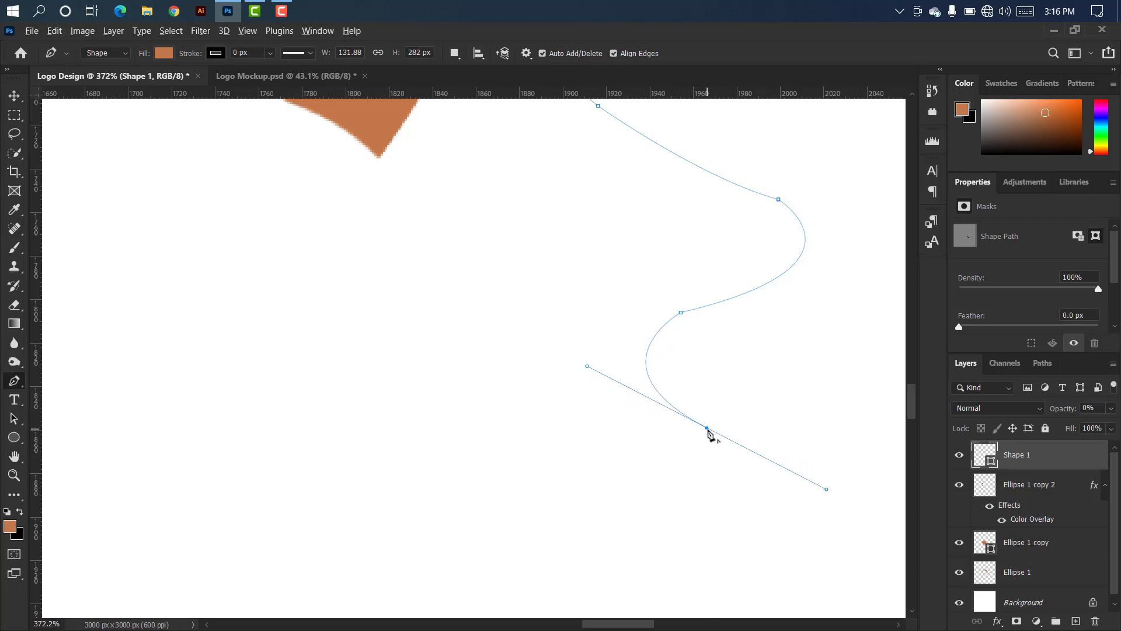
alt+click(707, 429)
drag(687, 495, 618, 522)
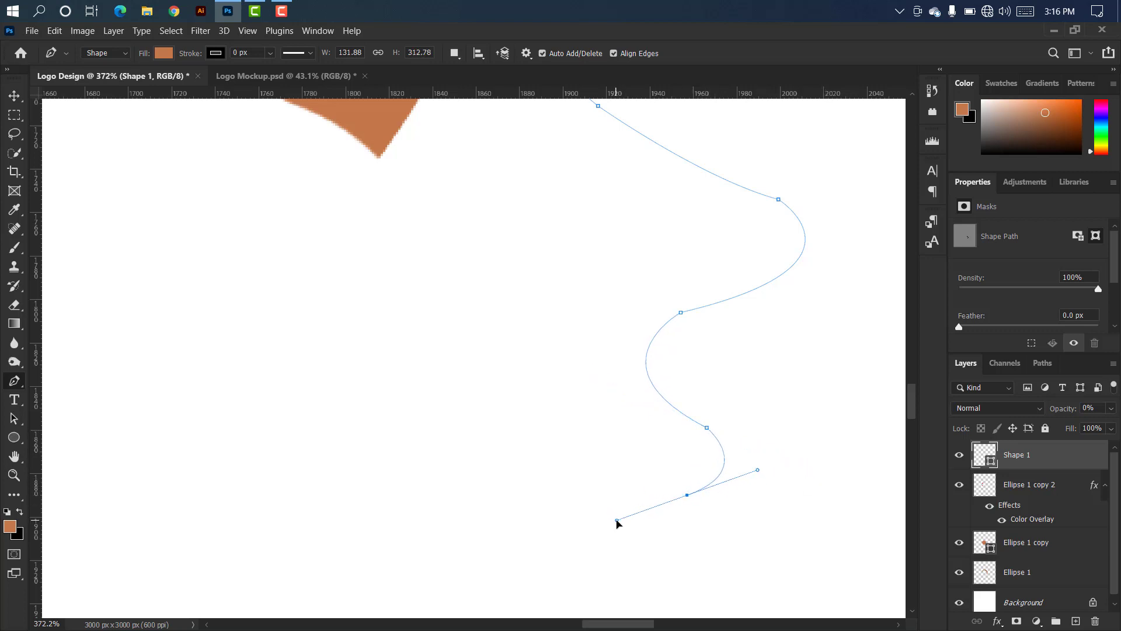
alt+click(687, 494)
Extend the profile path through the mouth notch and around the lower lip.
scroll(680, 550, up, 2)
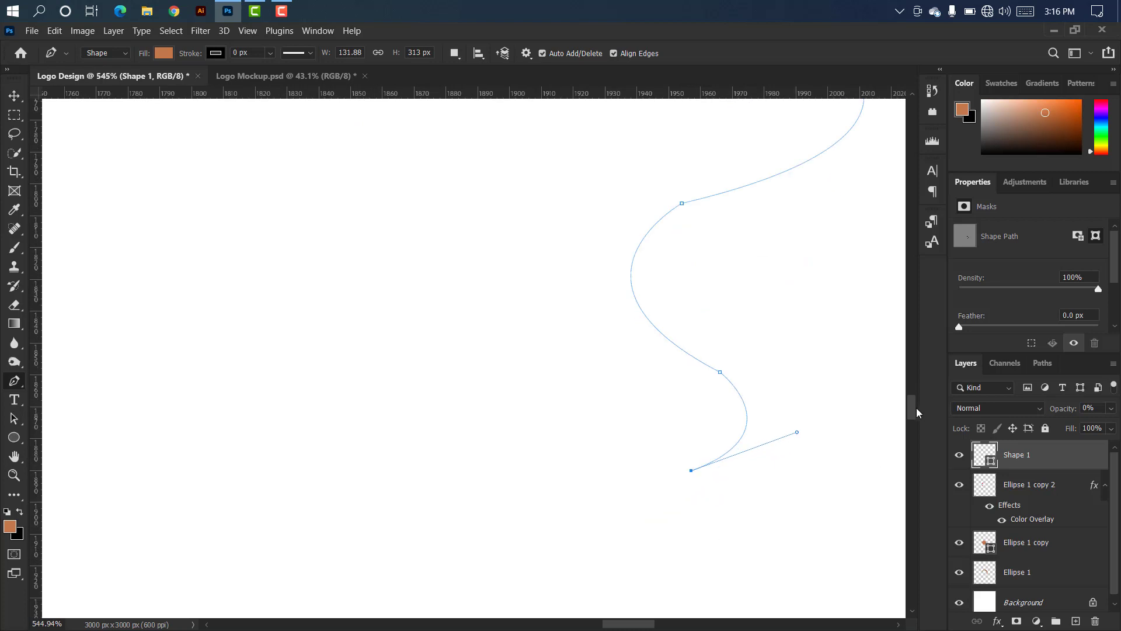
drag(913, 410, 913, 417)
scroll(682, 390, down, 3)
scroll(644, 424, down, 1)
drag(670, 413, 624, 476)
alt+click(671, 414)
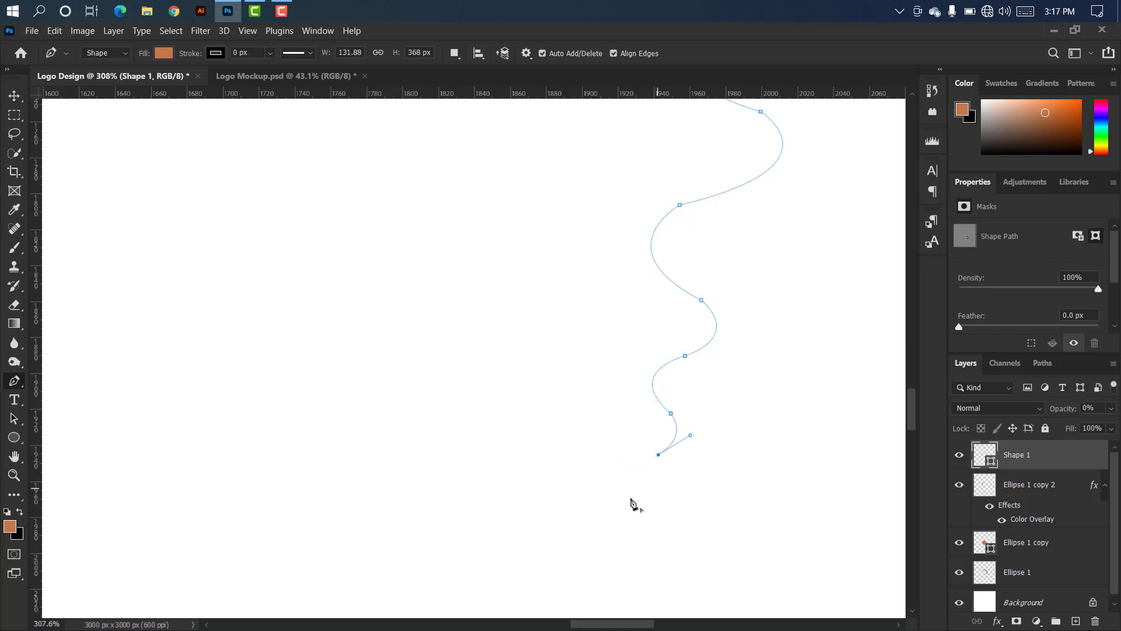
Curve the profile path around the chin and back along the underside of the jaw.
drag(633, 501, 547, 563)
drag(526, 526, 485, 499)
drag(604, 622, 586, 621)
drag(913, 422, 913, 439)
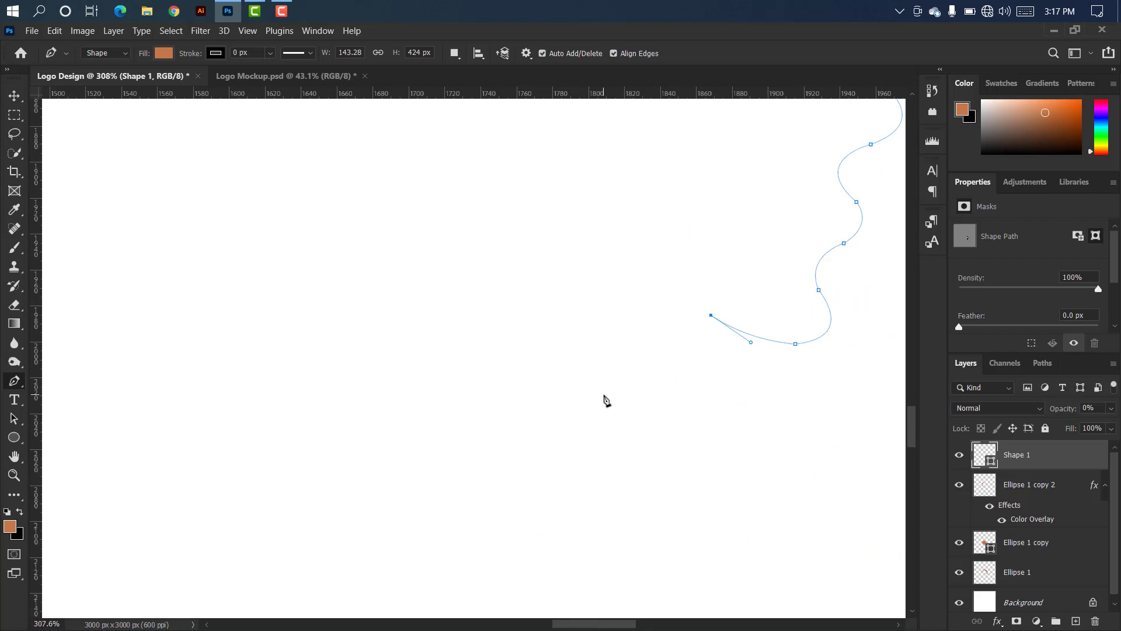
Draw the front of the neck down from the jaw and curve the path up the back of the neck.
drag(631, 413, 669, 552)
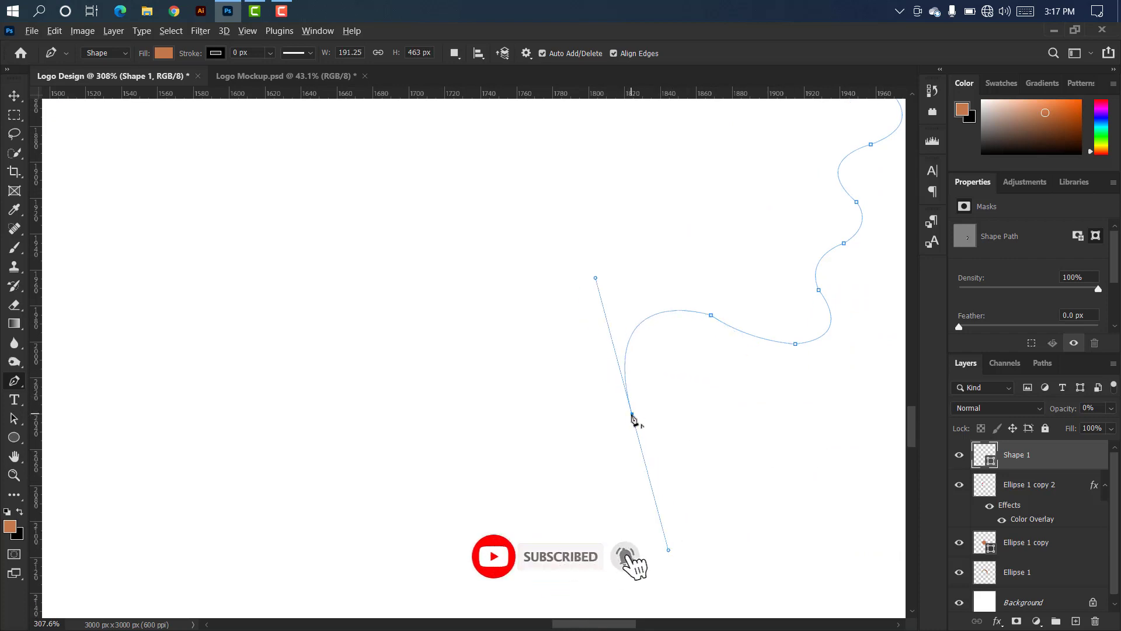
alt+click(631, 414)
scroll(274, 383, up, 5)
drag(274, 383, 336, 123)
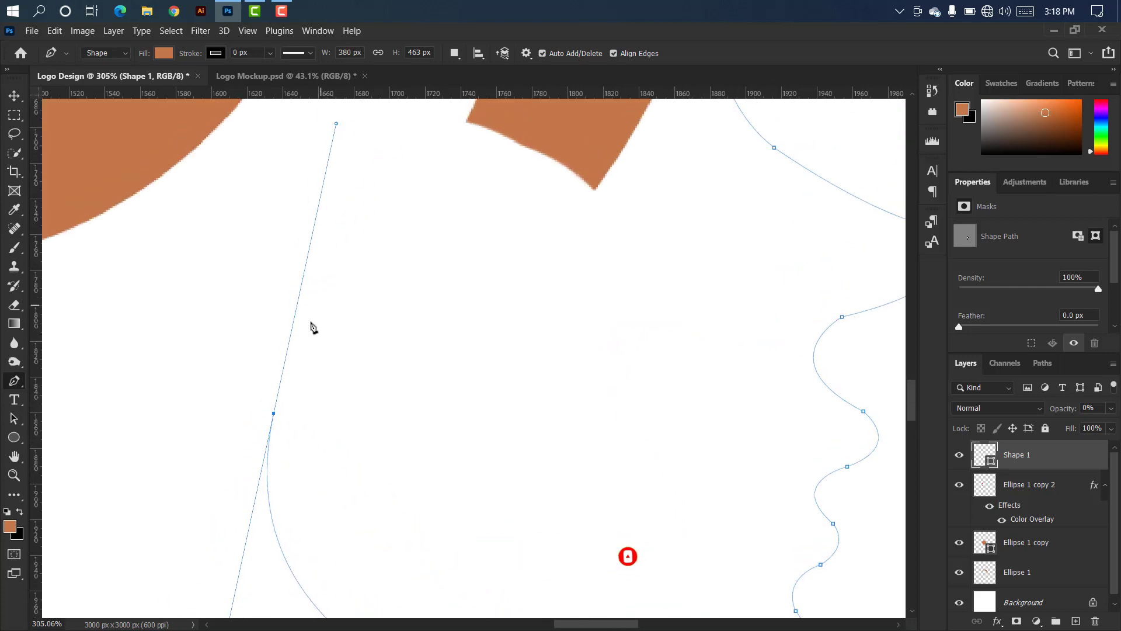
alt+click(273, 413)
Close the face path inside the crescent at its starting anchor and set Shape 1's opacity to 100%.
drag(911, 389, 922, 369)
drag(567, 169, 645, 107)
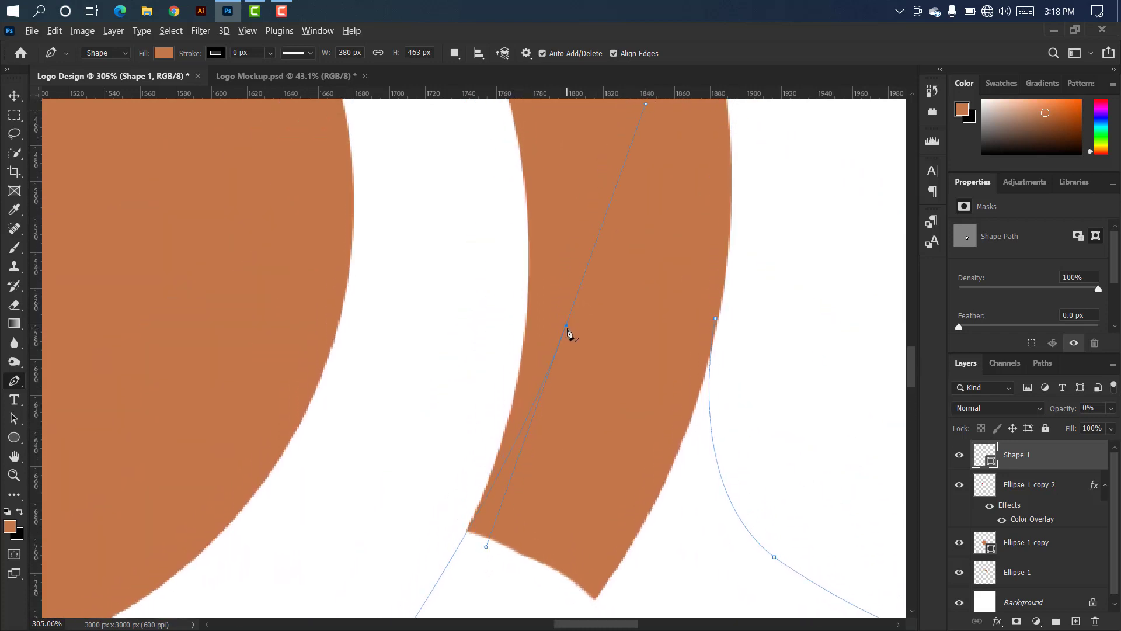
scroll(677, 290, up, 2)
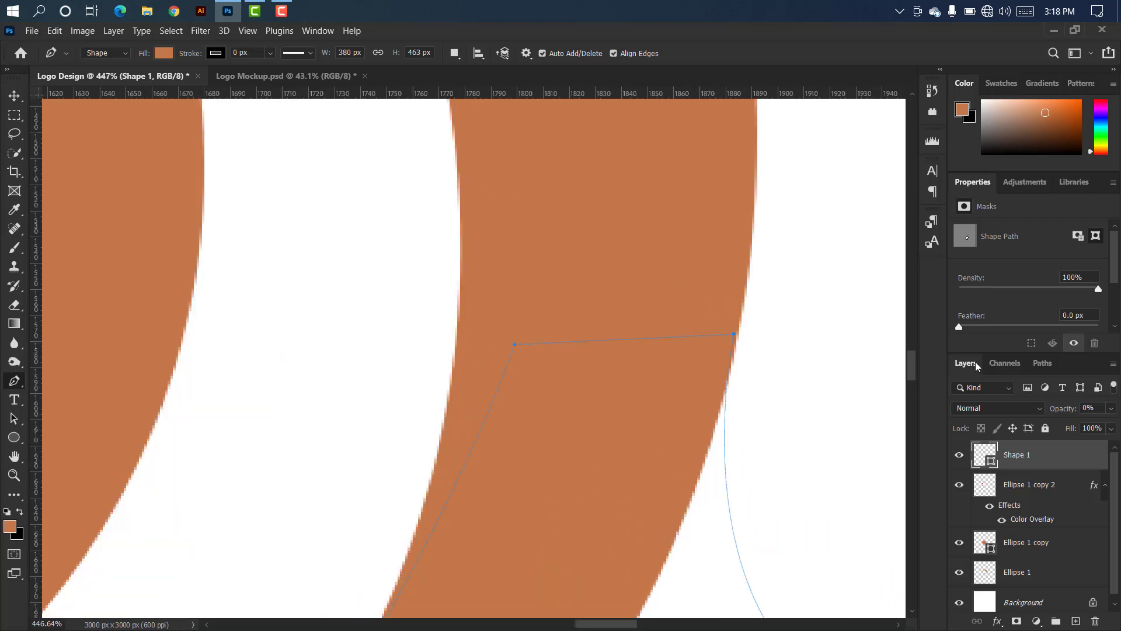
drag(1060, 412, 1117, 400)
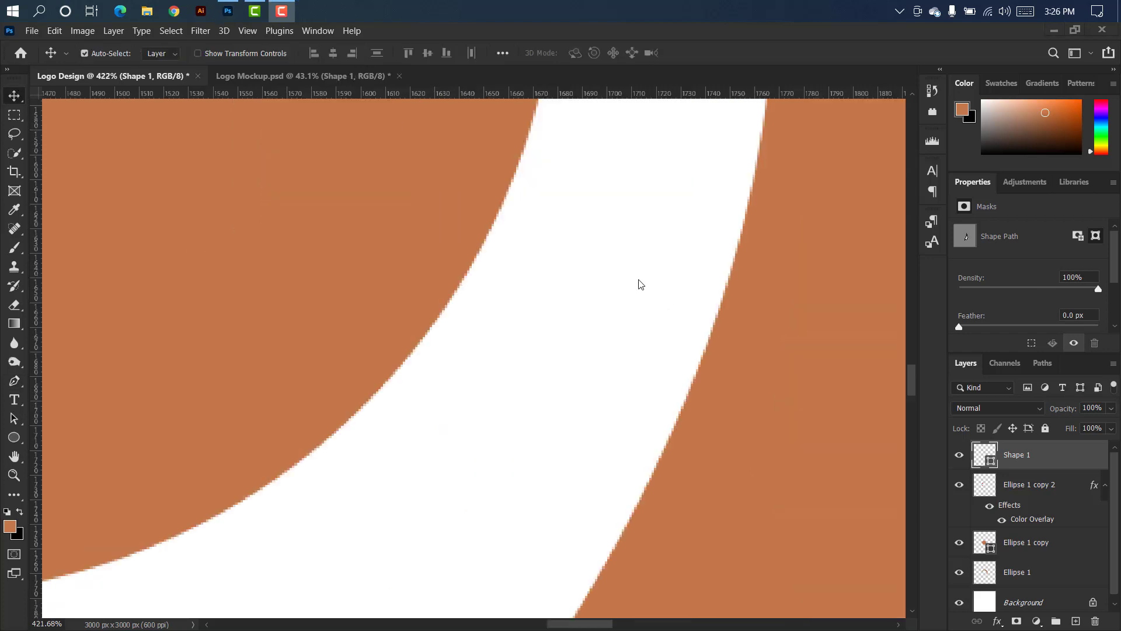
Restore the thin crescent on Ellipse 1 copy 2 to 100% opacity.
scroll(628, 282, down, 4)
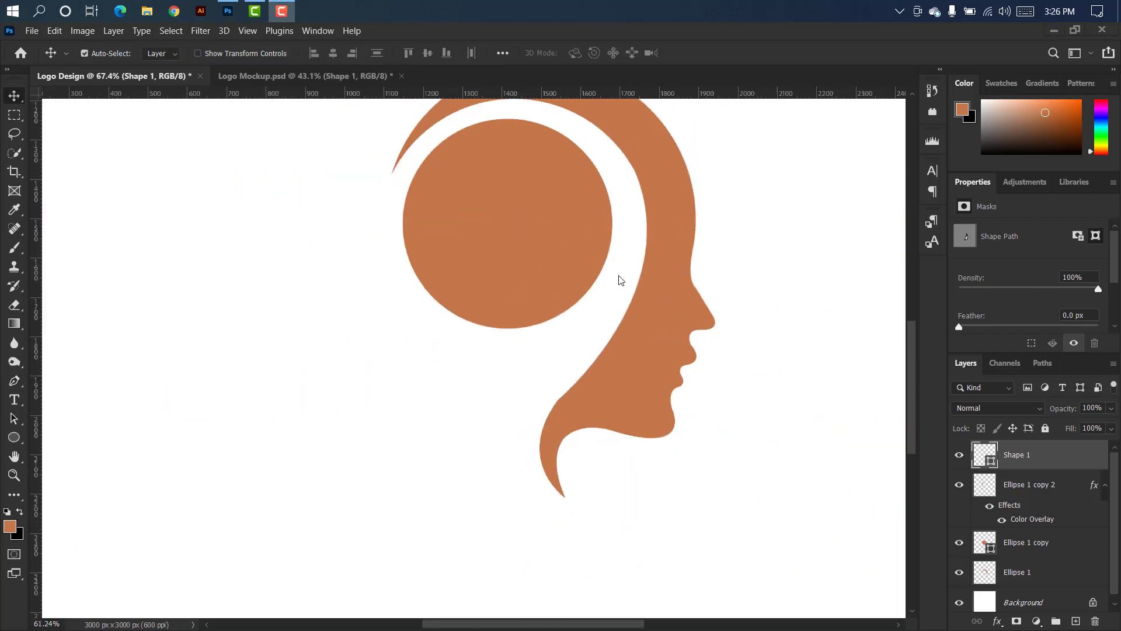
scroll(620, 281, down, 4)
click(1060, 489)
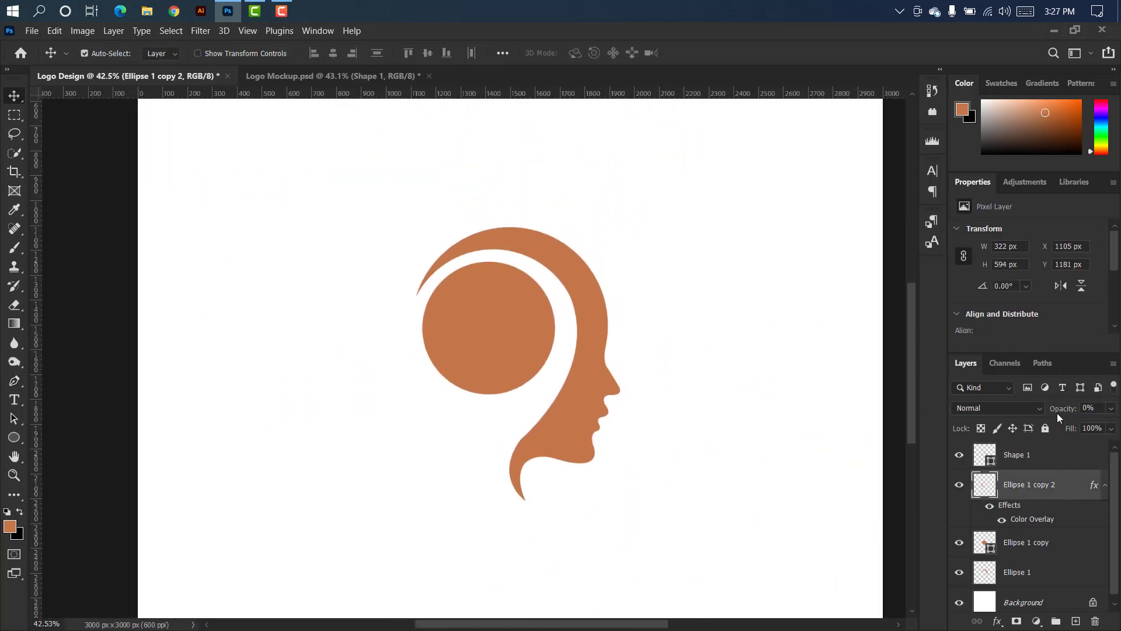
drag(1089, 410, 1066, 408)
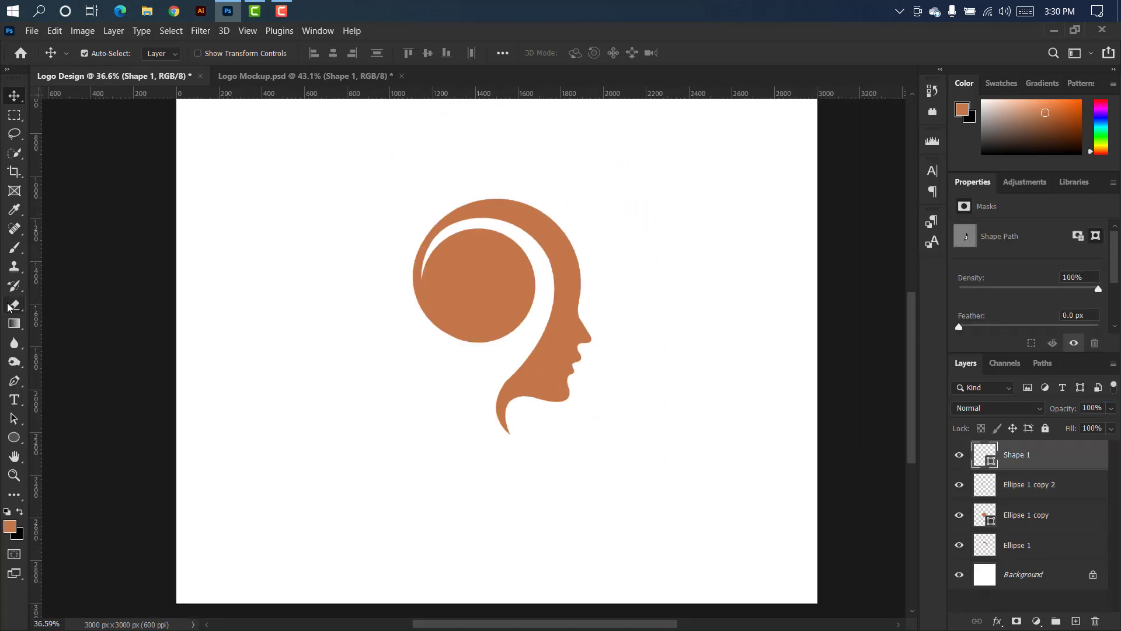
Rasterize the Shape 1 face layer for cleanup of the neck edge with the Eraser tool.
click(9, 307)
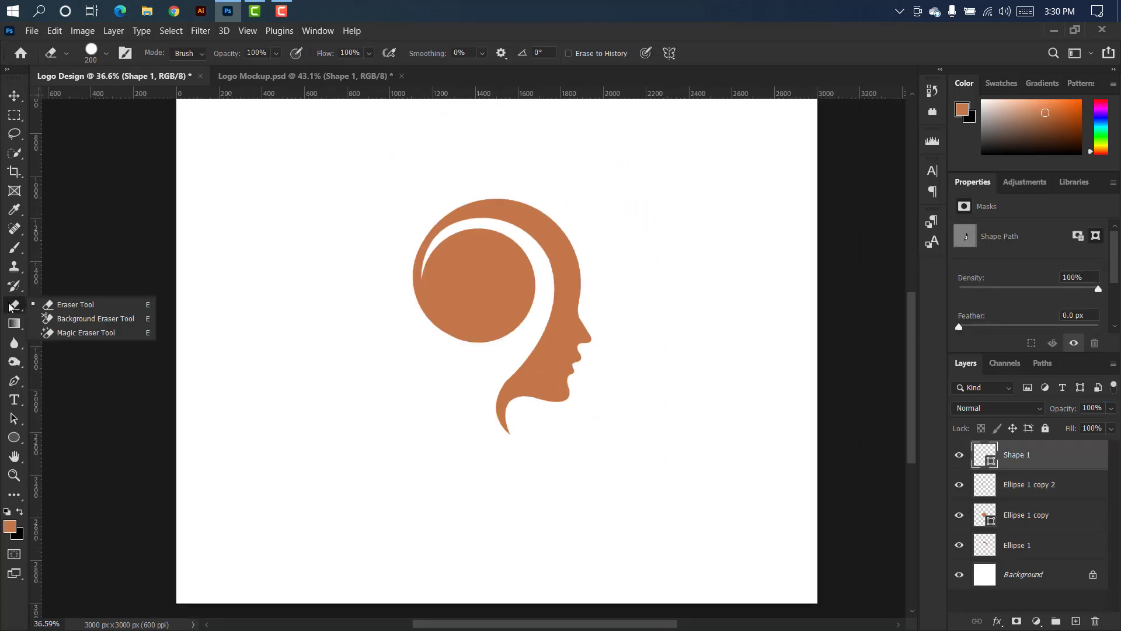
click(56, 312)
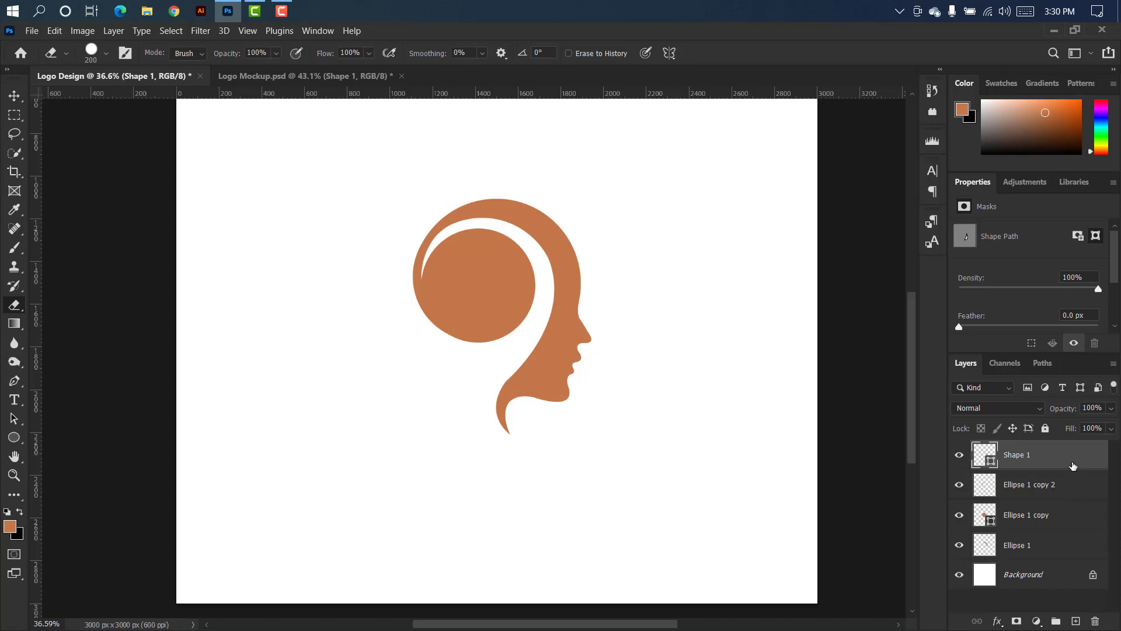
right_click(1072, 466)
click(933, 251)
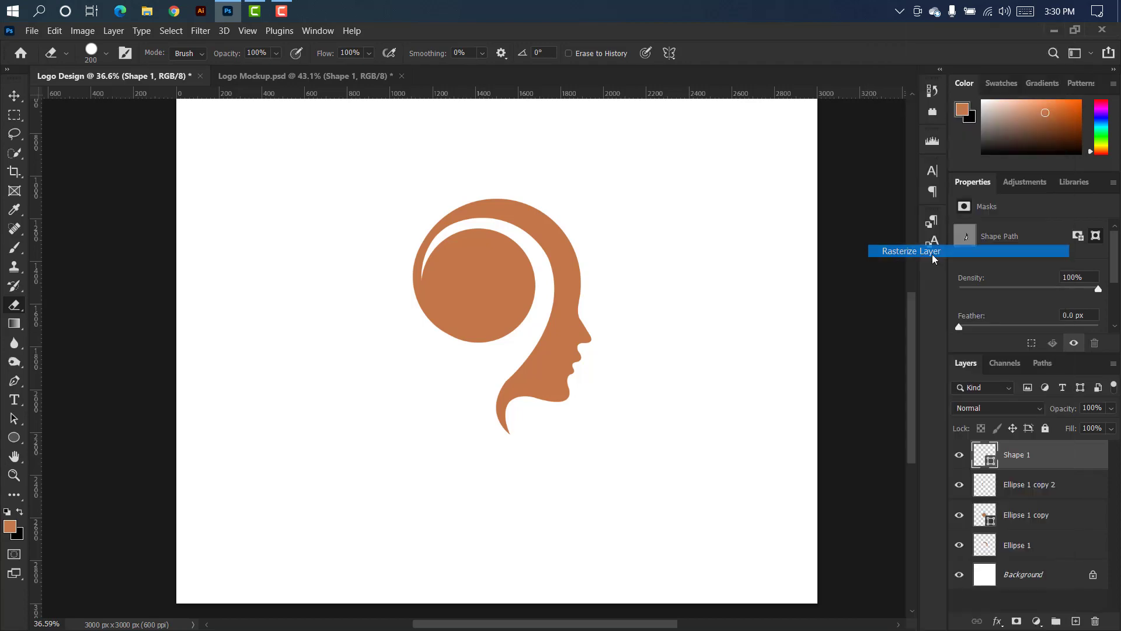
scroll(484, 379, up, 2)
scroll(484, 378, up, 7)
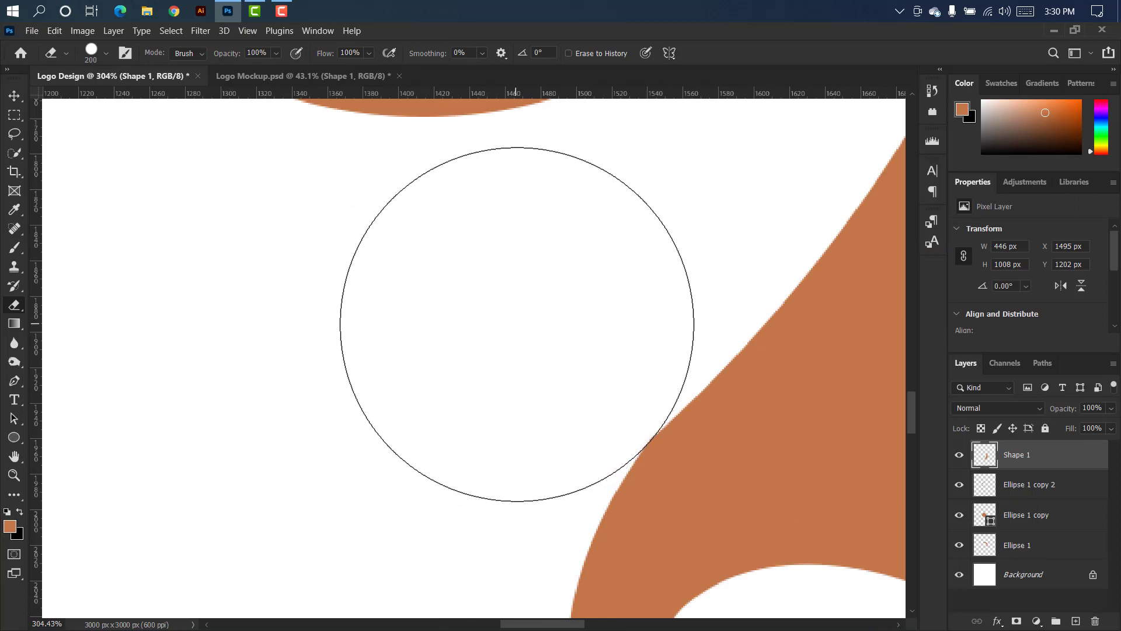
scroll(518, 323, down, 7)
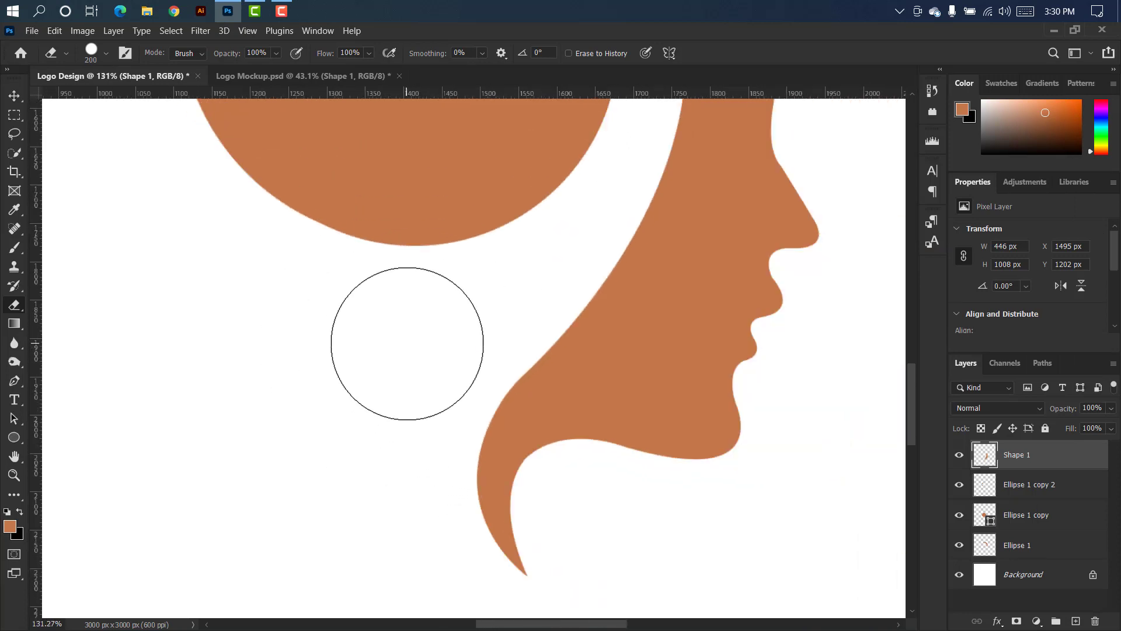
key(v)
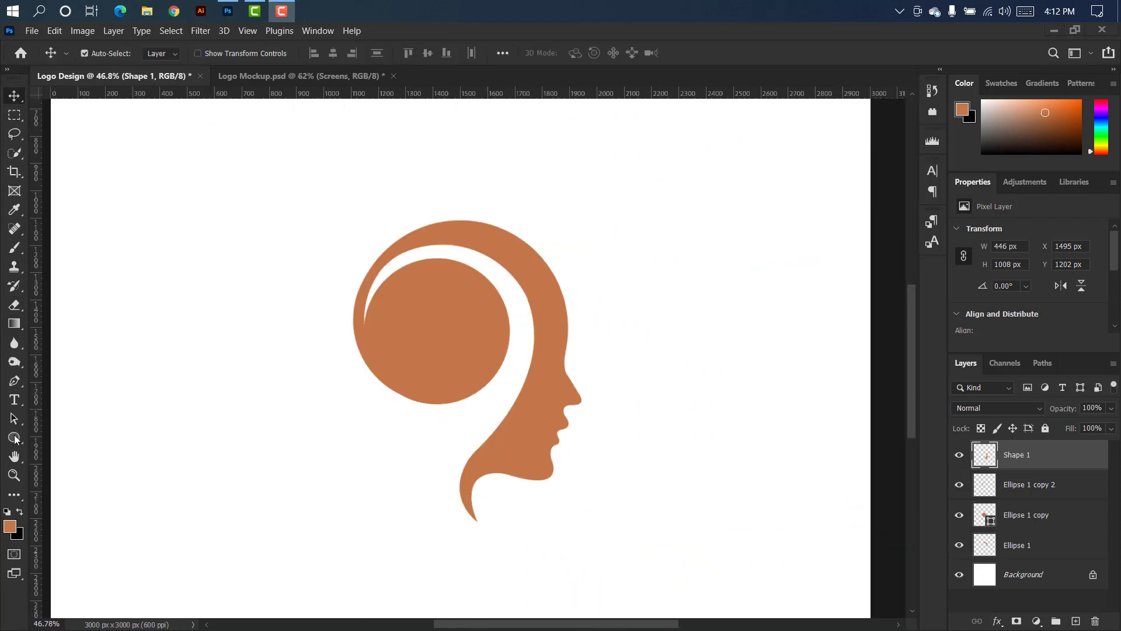
Draw a circle about 158 px wide beside the back of the head and fill it with black.
right_click(15, 439)
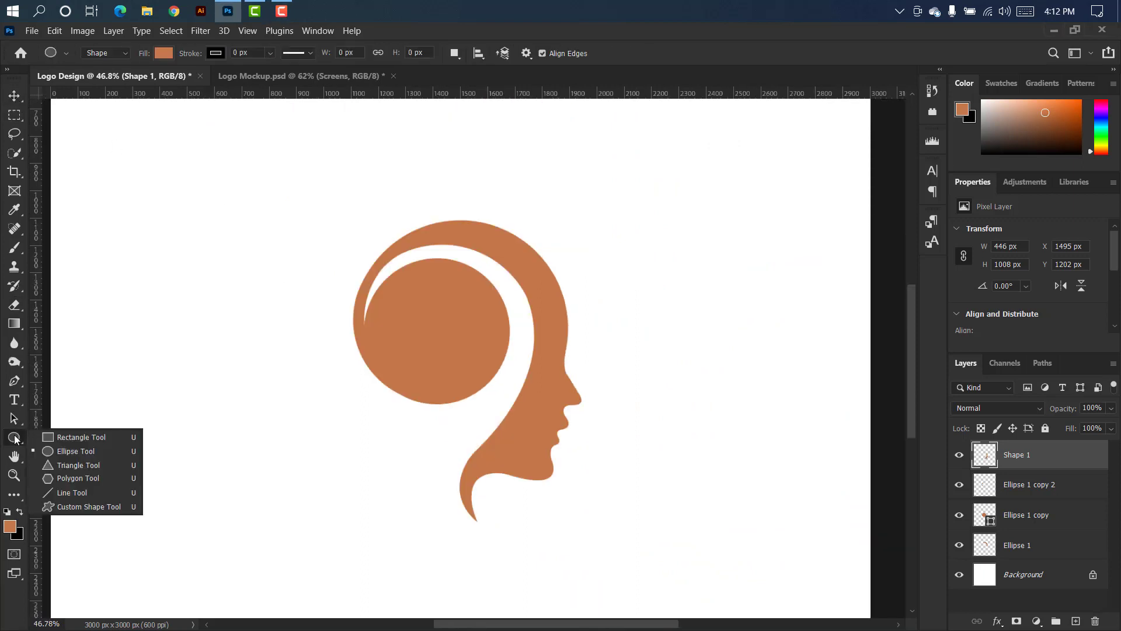
click(70, 447)
mouse_move(169, 303)
mouse_down()
mouse_move(223, 358)
mouse_move(216, 347)
mouse_up()
click(13, 96)
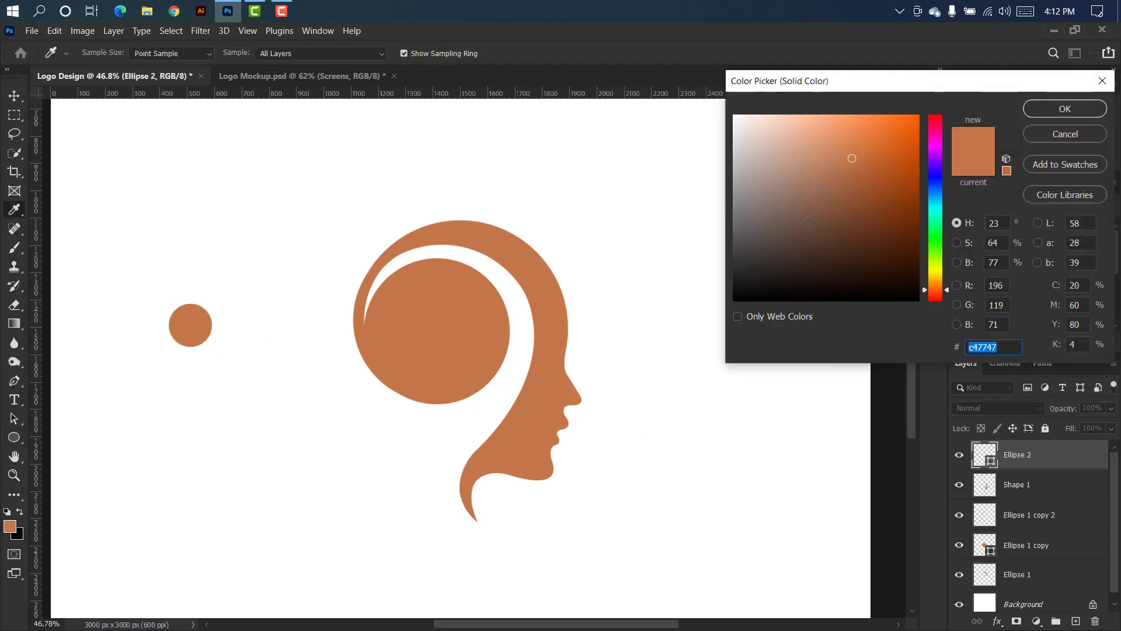
drag(810, 223, 722, 323)
click(1065, 109)
Move the small black circle onto the upper-left part of the orange inner circle.
key(v)
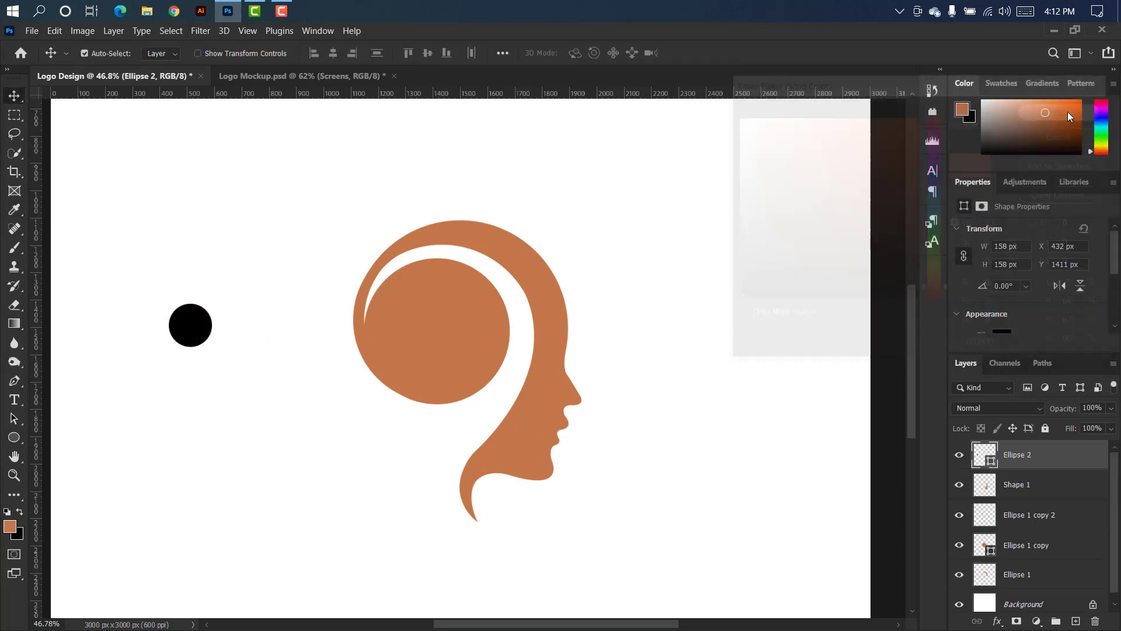
drag(207, 317, 411, 291)
scroll(412, 292, up, 2)
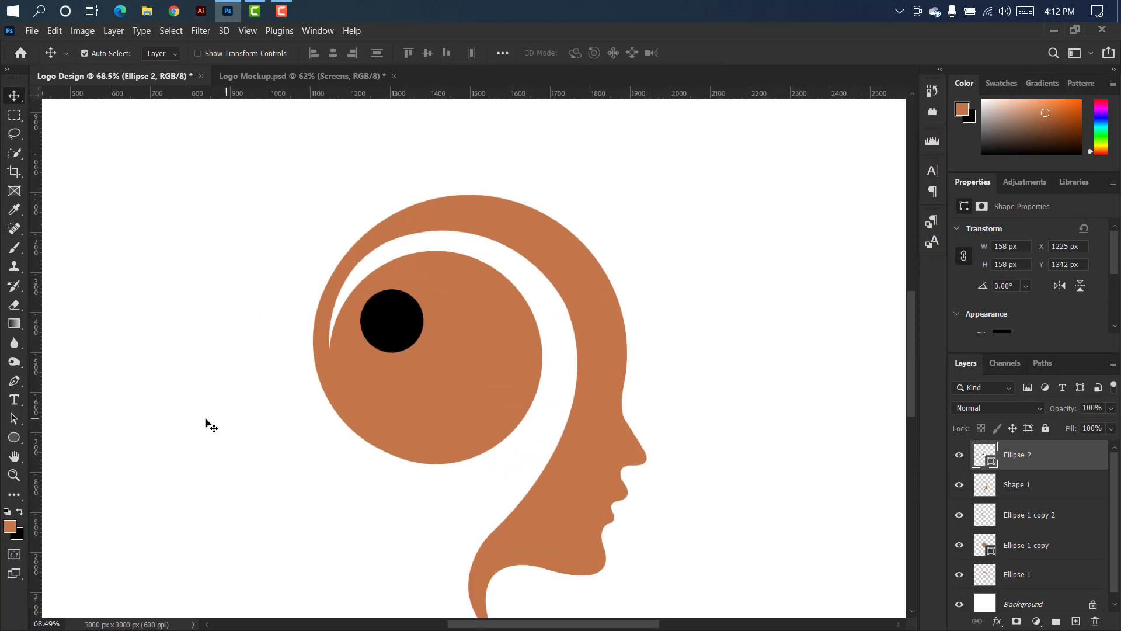
Draw a black rectangle about 628 × 109 px extending from the small circle across the head.
right_click(16, 442)
click(64, 437)
drag(402, 284, 652, 328)
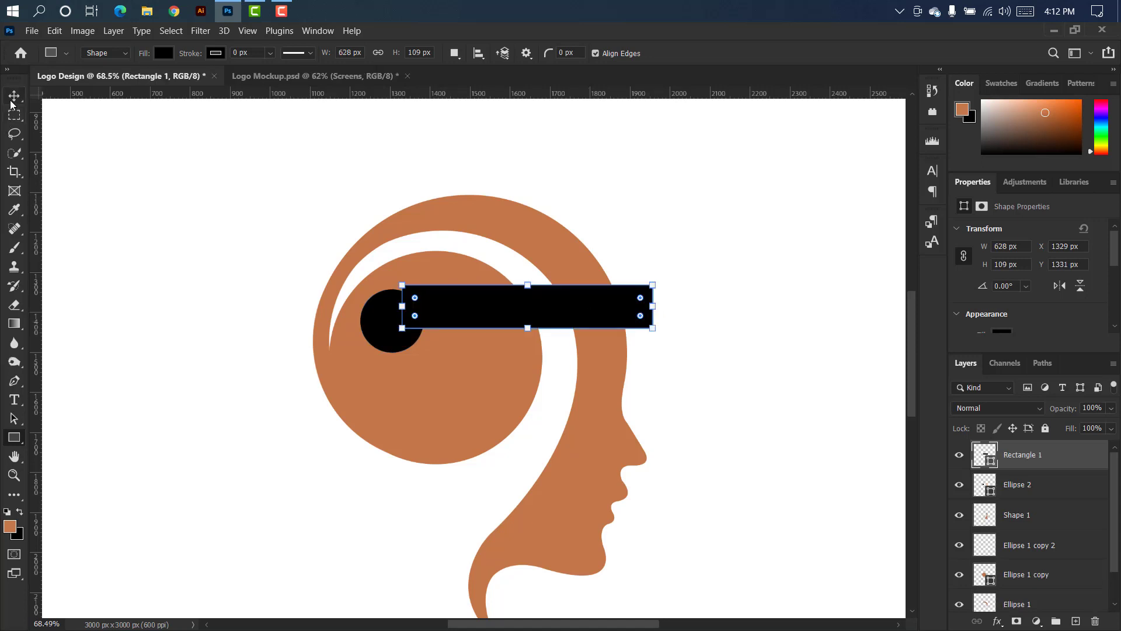
Rotate the black rectangle to about -36.39° and place its lower end against the small black circle.
key(ctrl+t)
drag(687, 268, 610, 169)
drag(593, 277, 569, 210)
click(725, 52)
Merge the Rectangle 1 and Ellipse 2 shapes and rasterize the merged layer.
scroll(711, 288, up, 1)
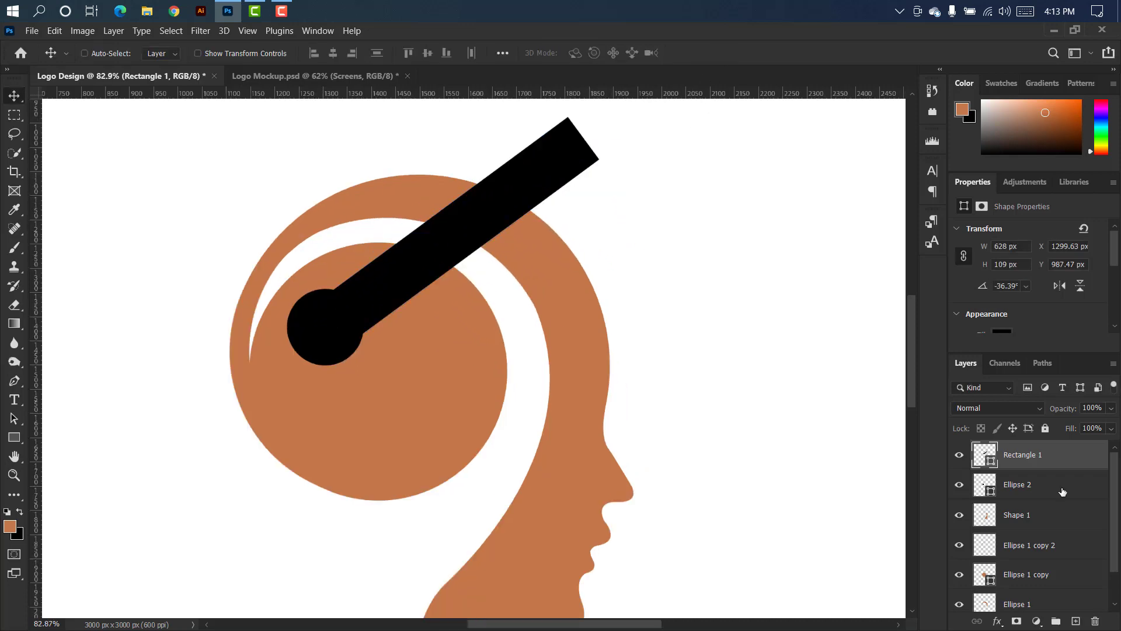
shift+click(1067, 486)
right_click(1067, 487)
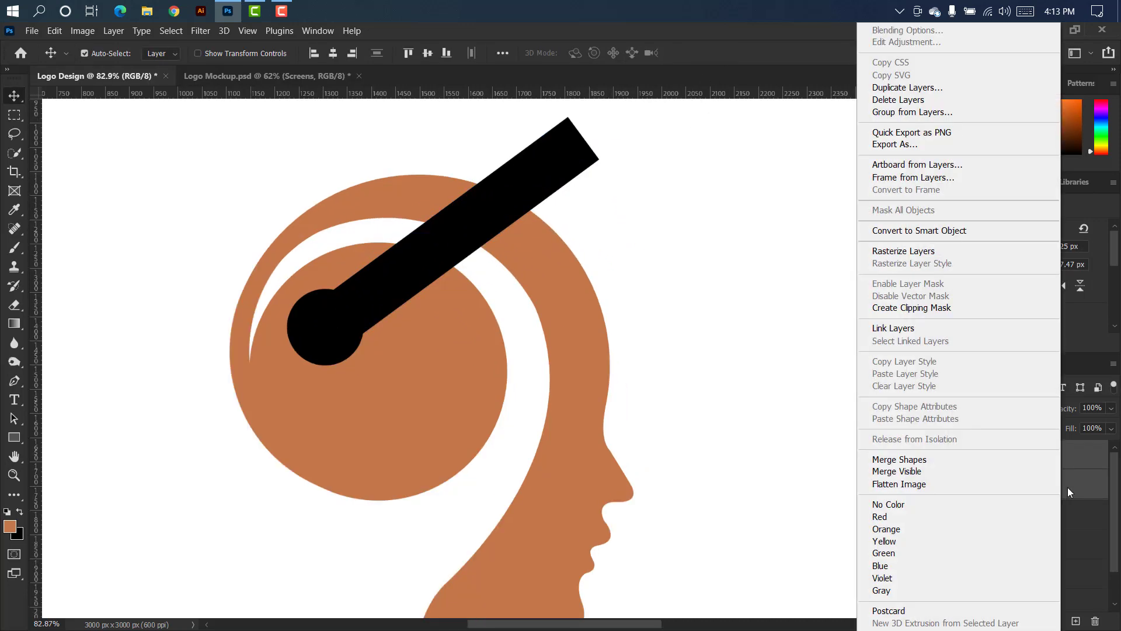
click(987, 464)
right_click(1064, 454)
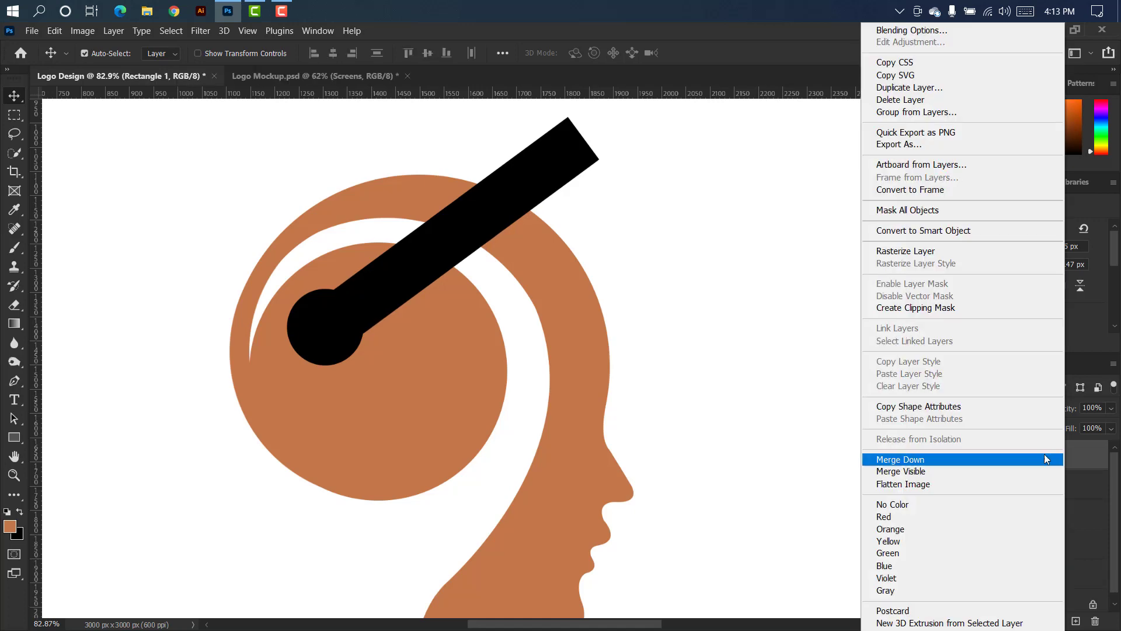
click(927, 250)
Rotate the merged bar further counterclockwise and reposition it with its round end in the inner circle's left part.
key(ctrl+t)
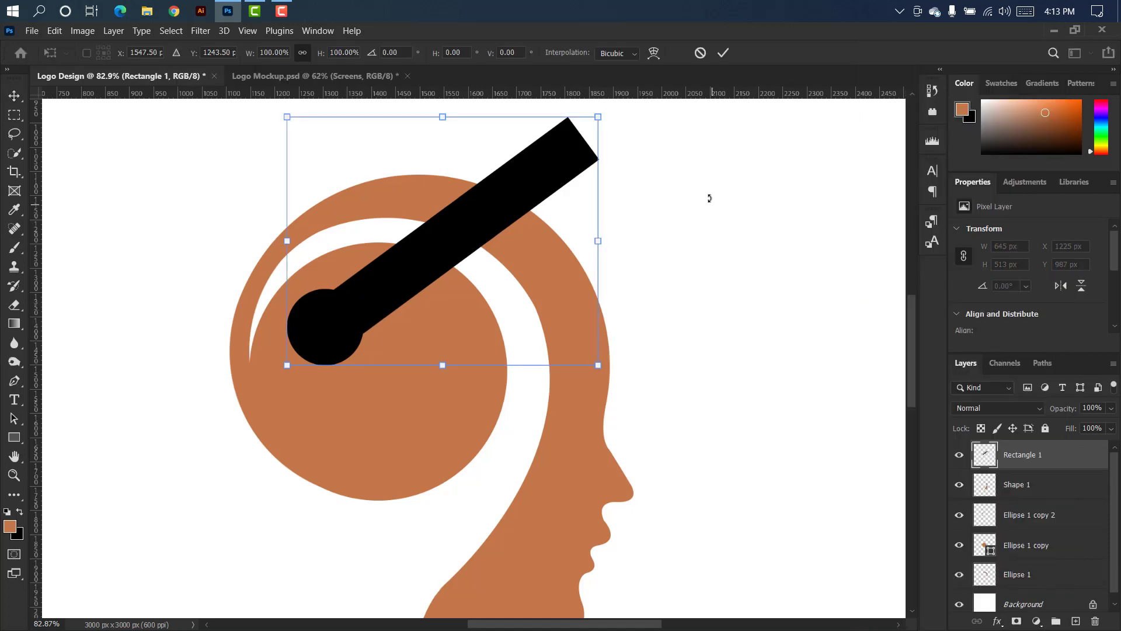
drag(710, 198, 693, 173)
drag(520, 268, 496, 256)
click(724, 54)
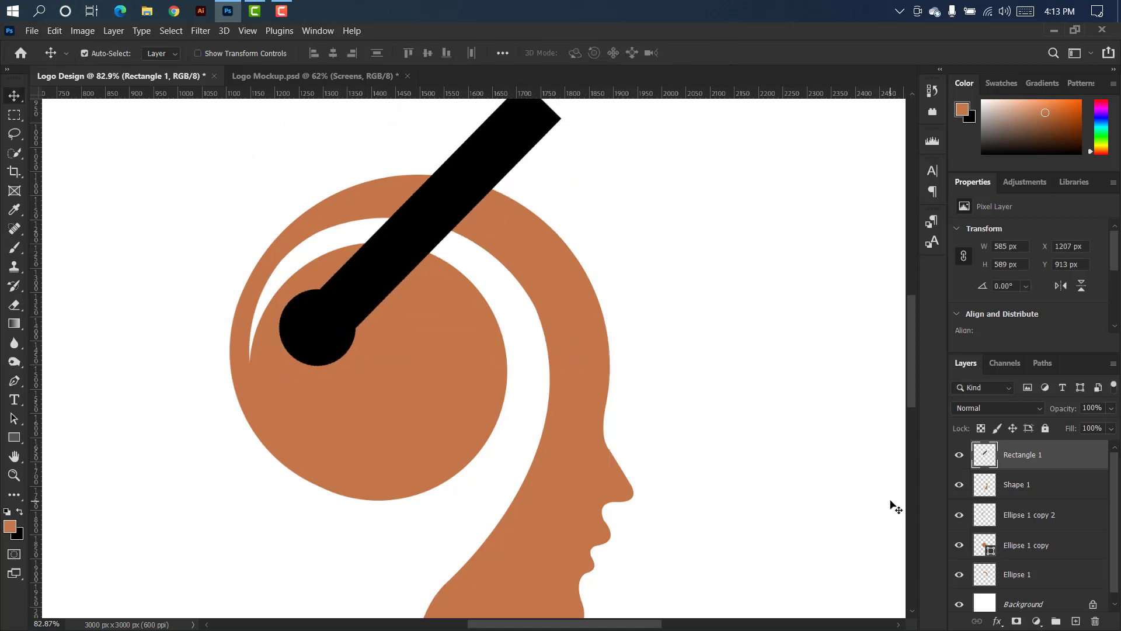
Duplicate the black bar, rotate the copy 180°, and place it opposite the original in the inner circle's lower part.
key(ctrl+j)
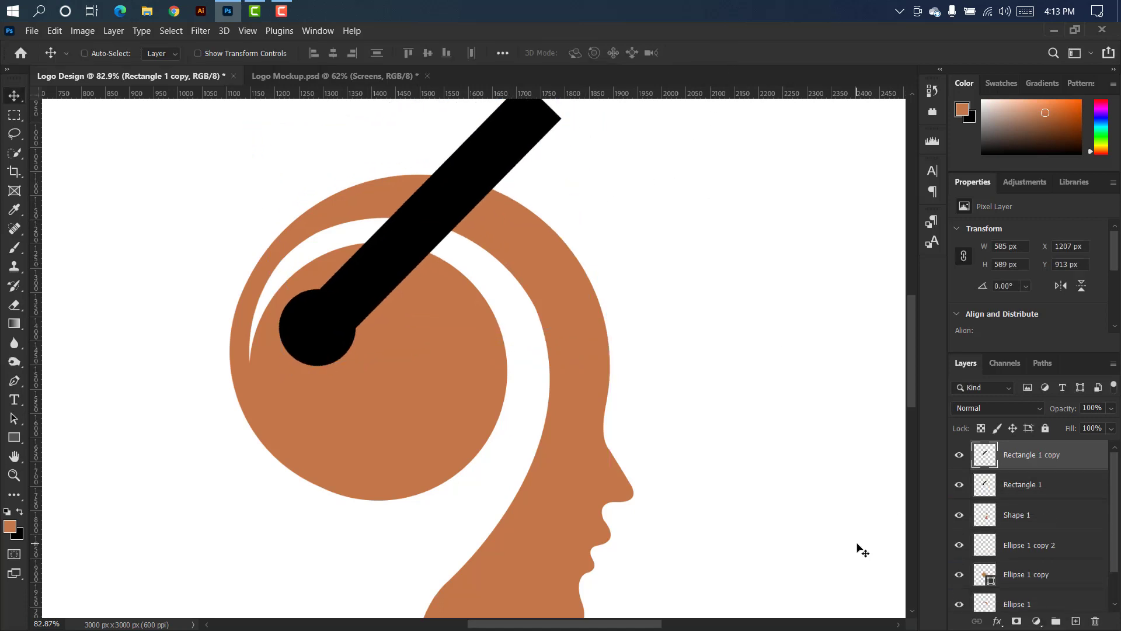
key(ctrl+t)
right_click(484, 266)
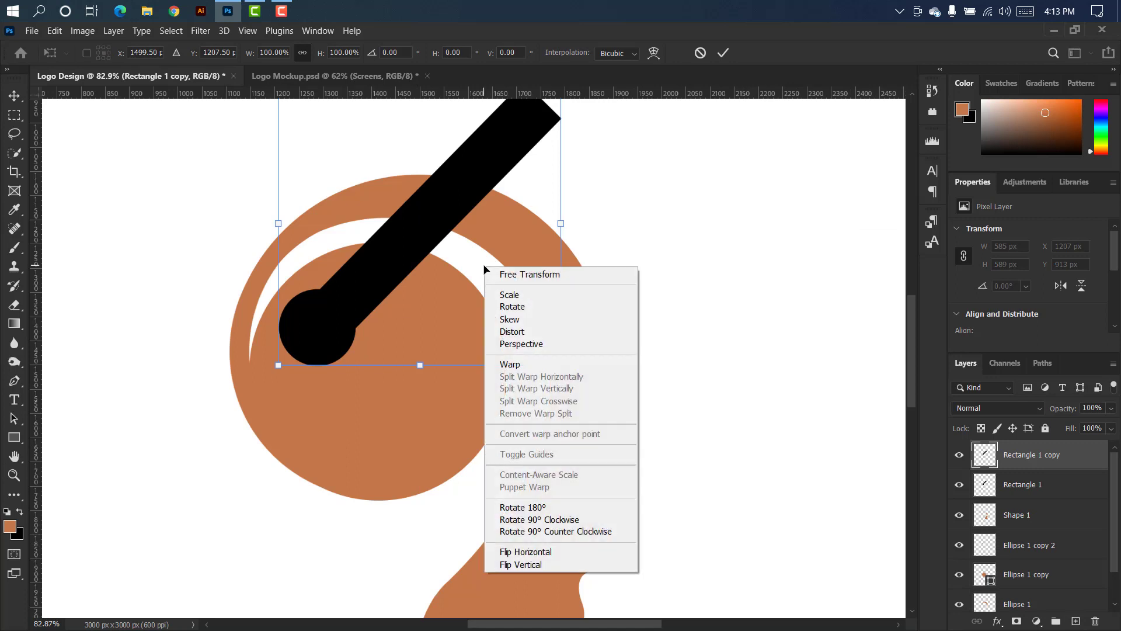
click(583, 507)
drag(466, 249, 369, 538)
click(717, 53)
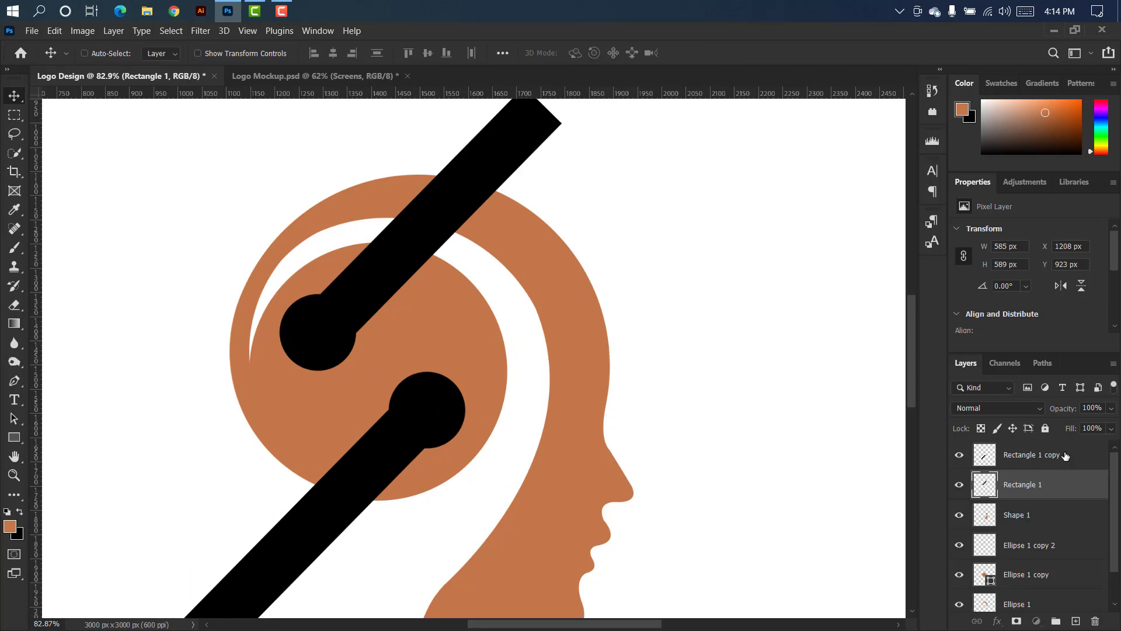
Shift both black bars slightly to the right together and merge their layers.
ctrl+click(1065, 455)
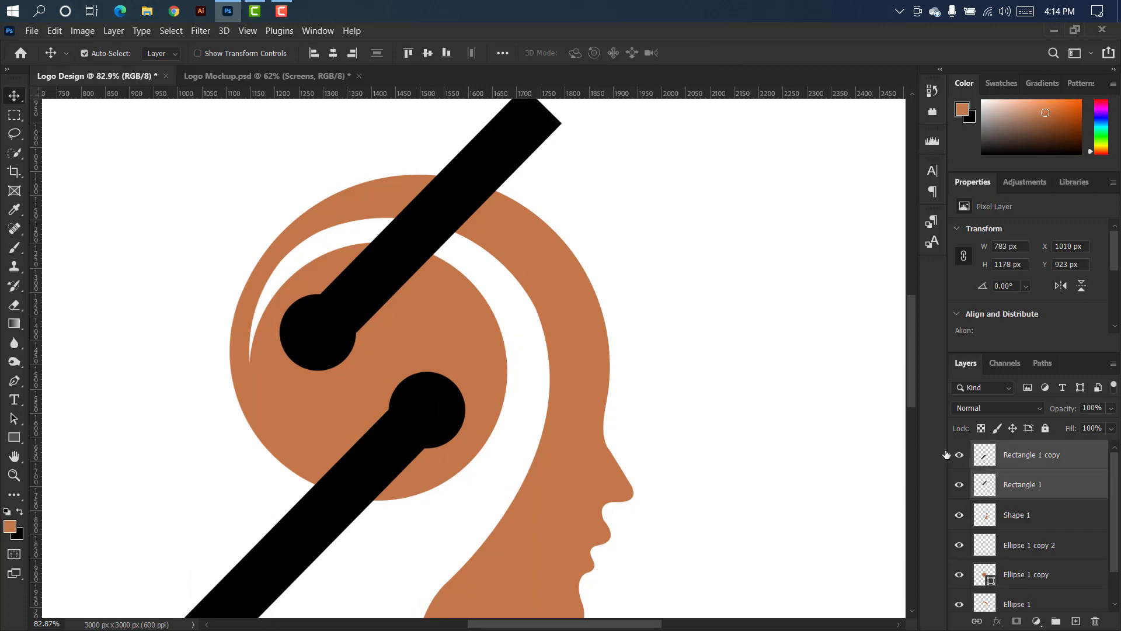
key(ctrl+t)
key(shift+Right)
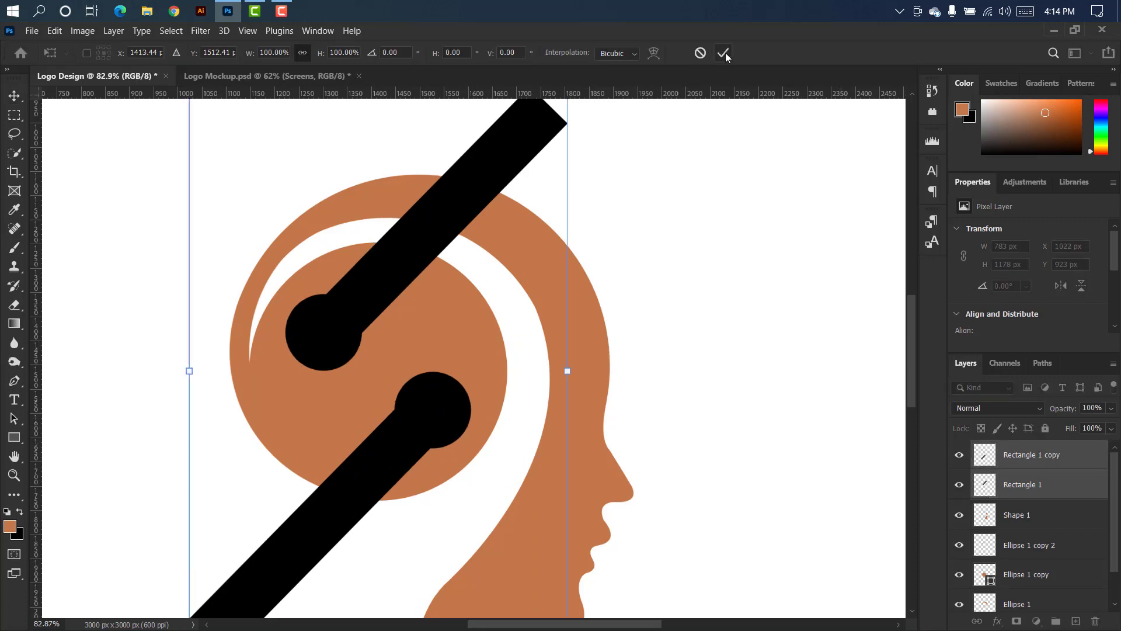
click(723, 53)
right_click(1068, 460)
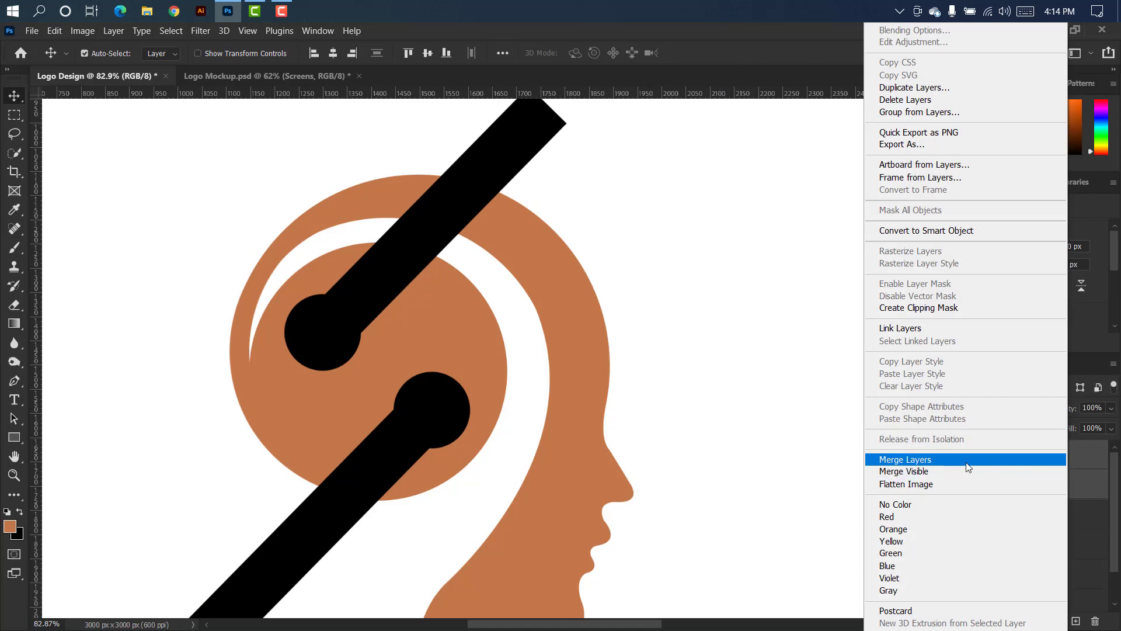
click(988, 456)
Load the merged bars' outline as a selection and rasterize the inner circle layer Ellipse 1 copy.
ctrl+click(988, 456)
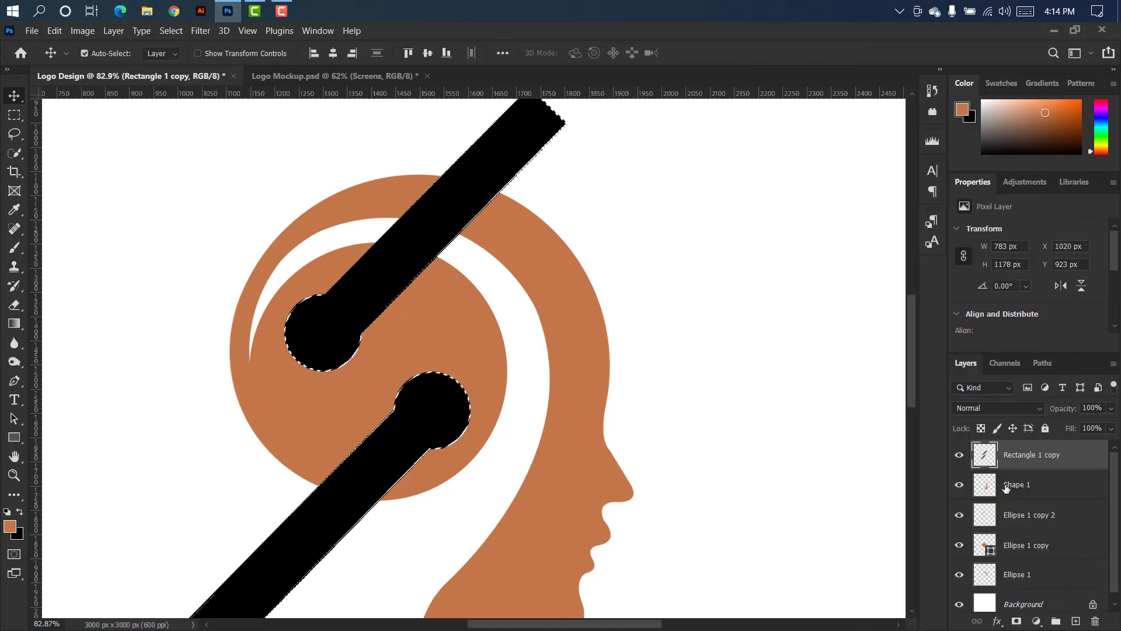
ctrl+click(466, 355)
right_click(1063, 545)
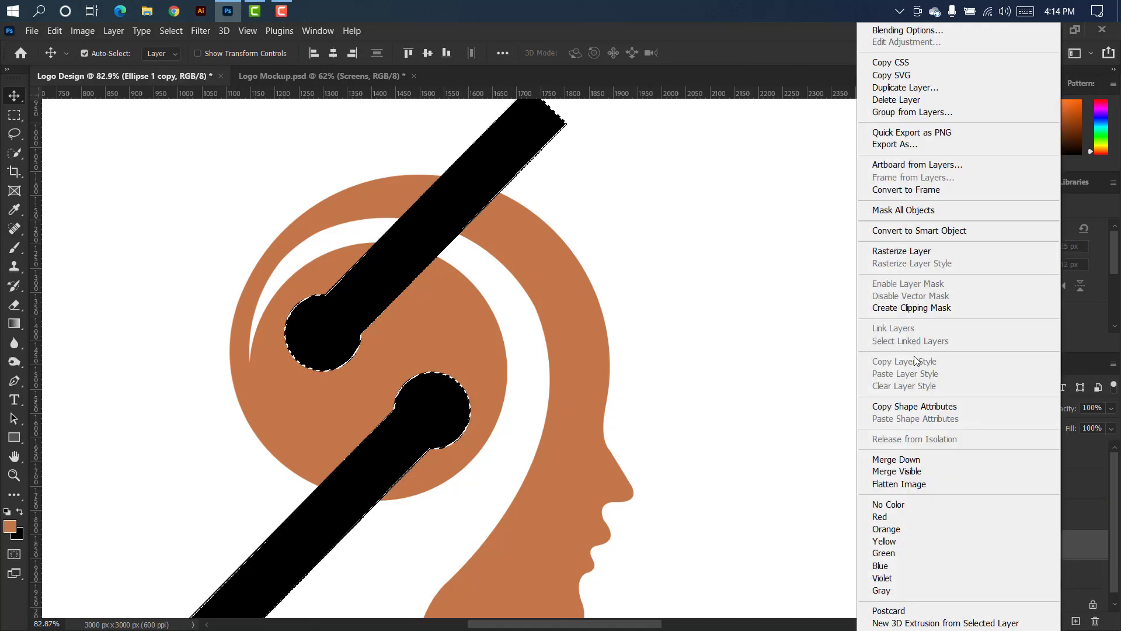
click(907, 253)
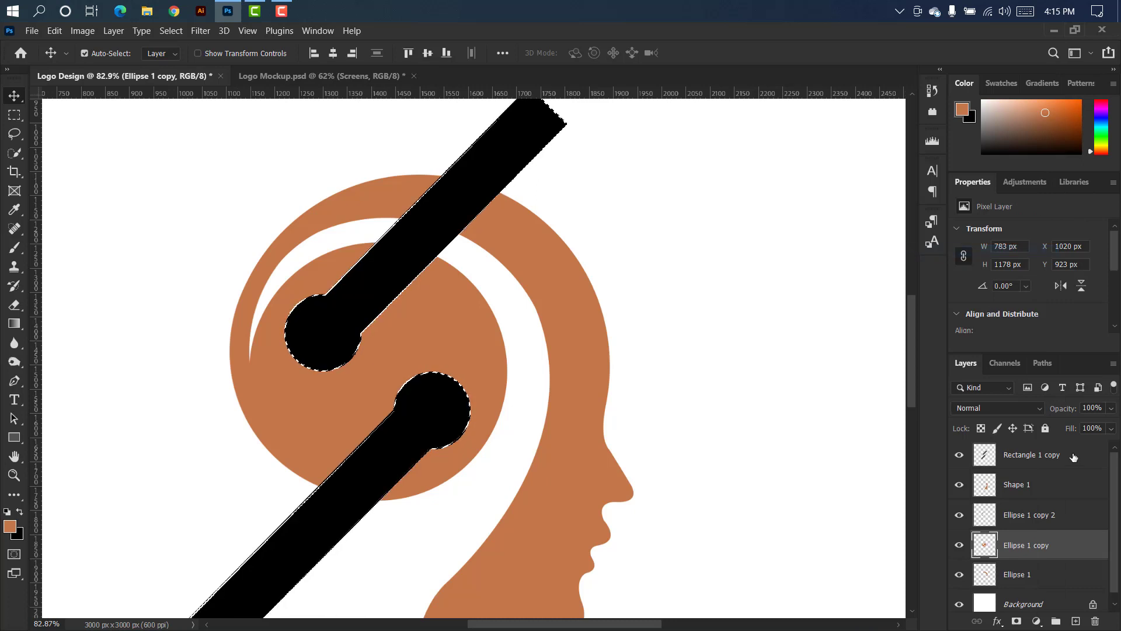
Cut the selected bar areas out of the orange inner circle and delete the Rectangle 1 copy layer.
click(992, 455)
click(959, 456)
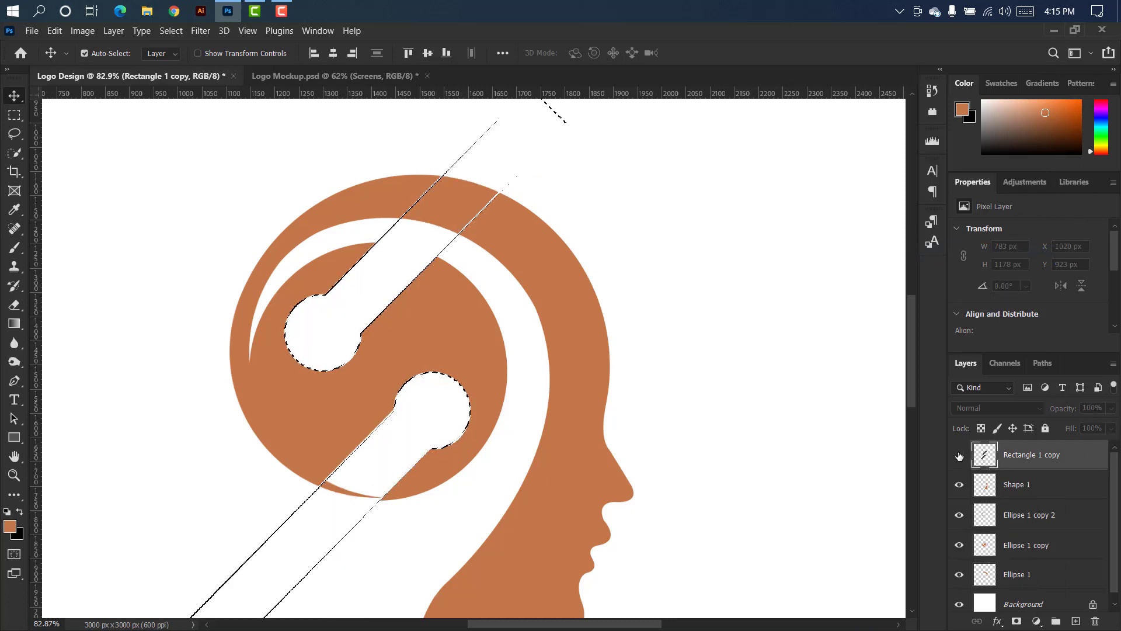
click(959, 456)
click(959, 456)
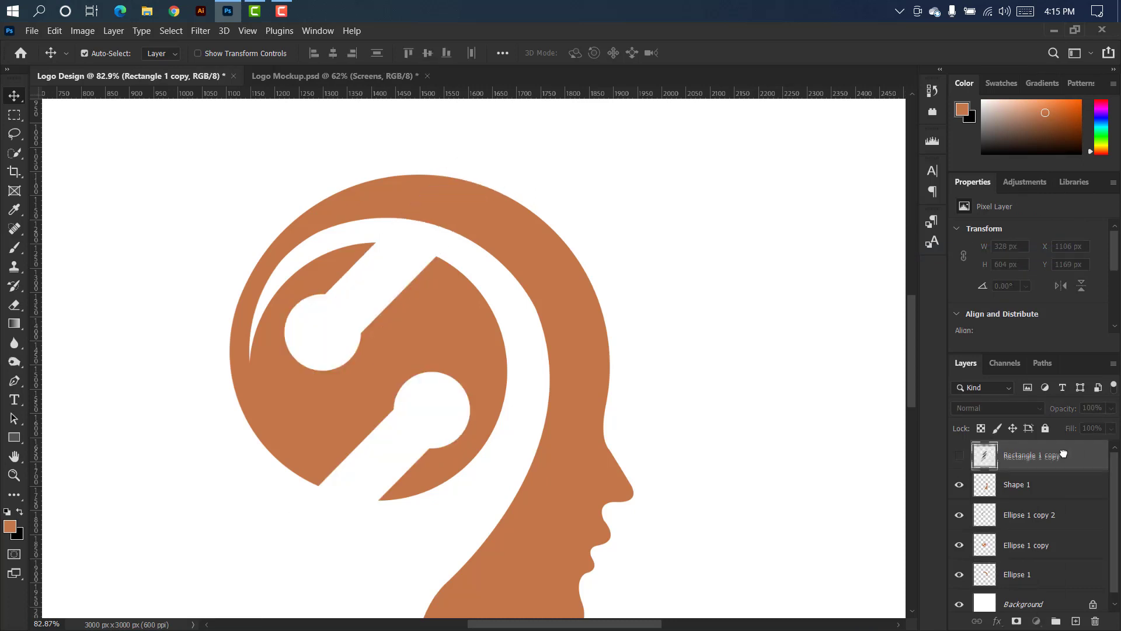
drag(1019, 455, 1087, 613)
drag(1093, 619, 1094, 620)
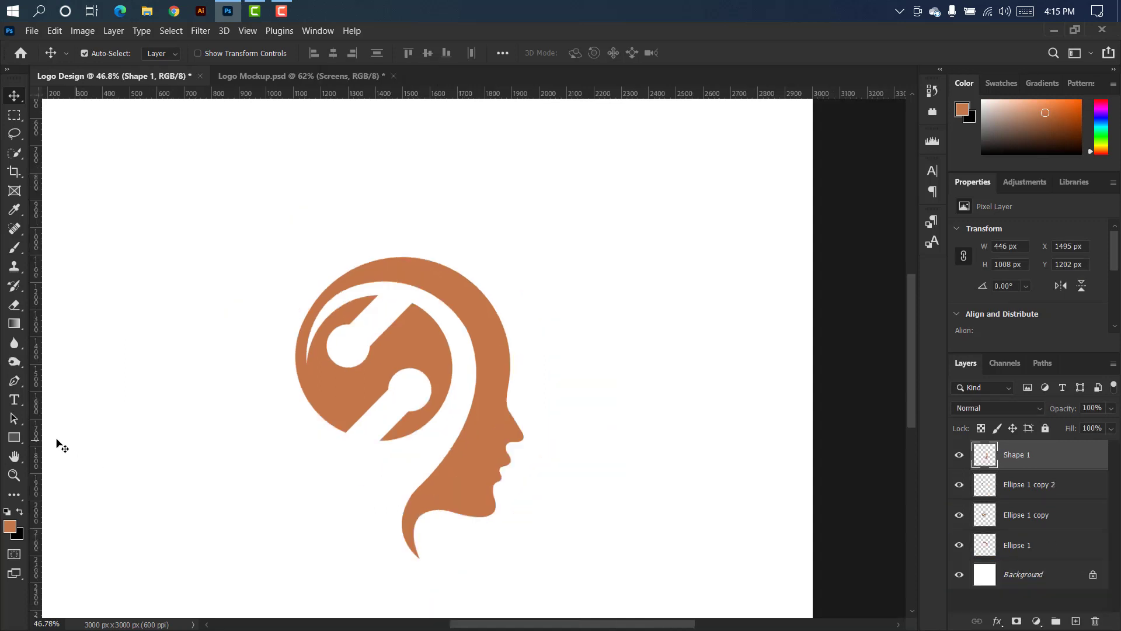
Draw an orange circle about 94 px wide and center it inside the lower round cutout.
click(7, 438)
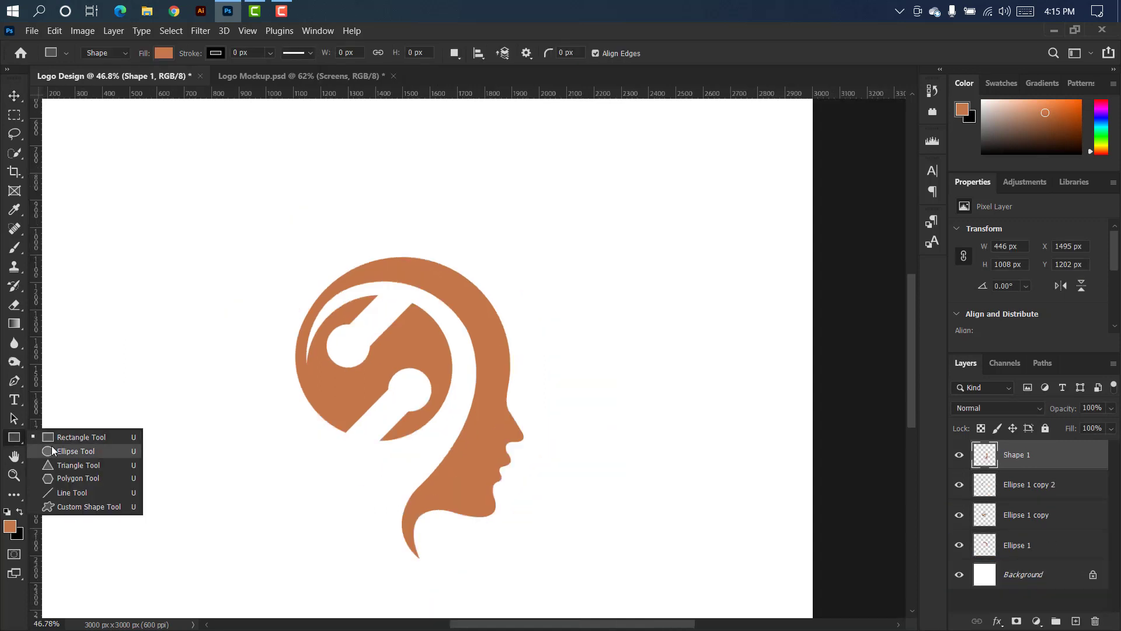
click(70, 451)
drag(149, 410, 415, 380)
click(13, 98)
scroll(412, 391, up, 2)
scroll(412, 394, up, 2)
key(ctrl+t)
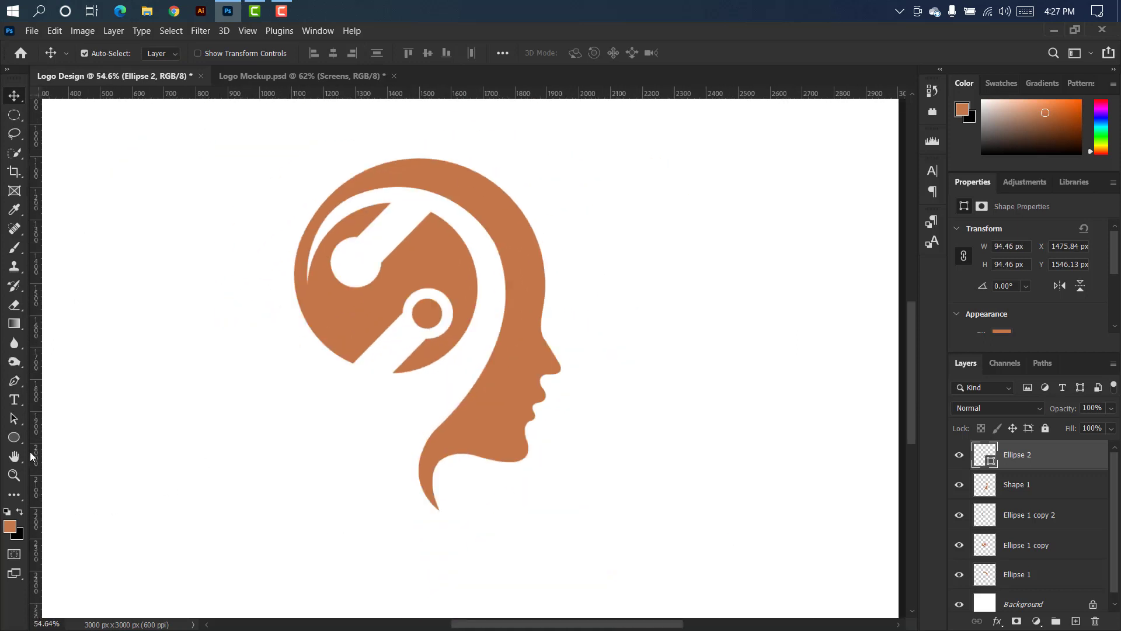
Draw a flat ellipse about 521 × 163 px below the inner circle, overlapping the back of the neck.
right_click(15, 438)
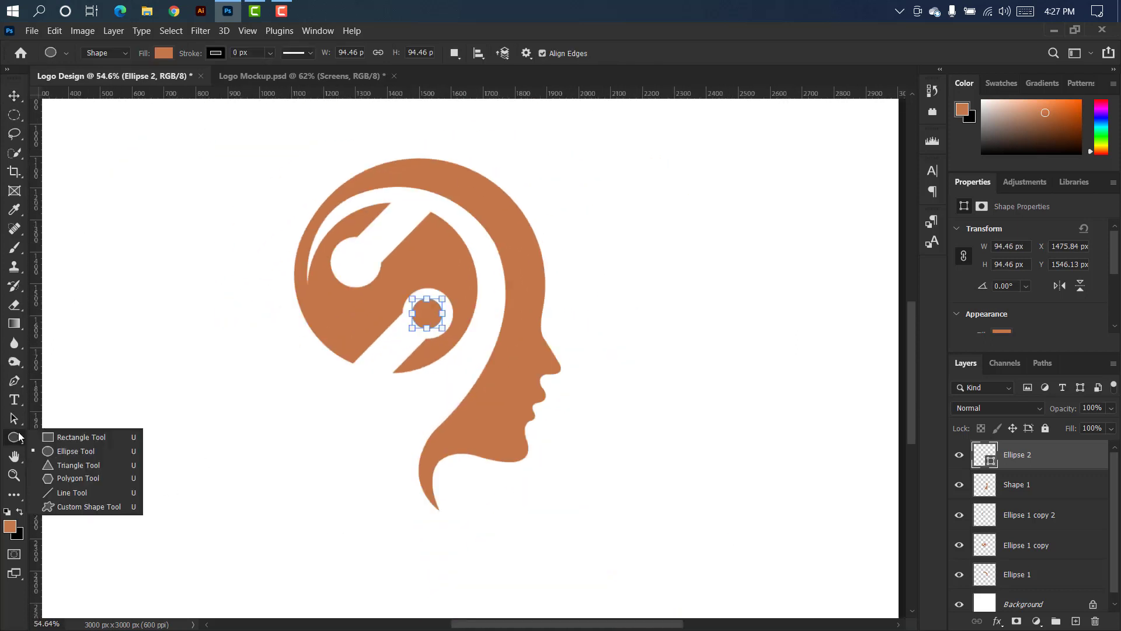
click(64, 452)
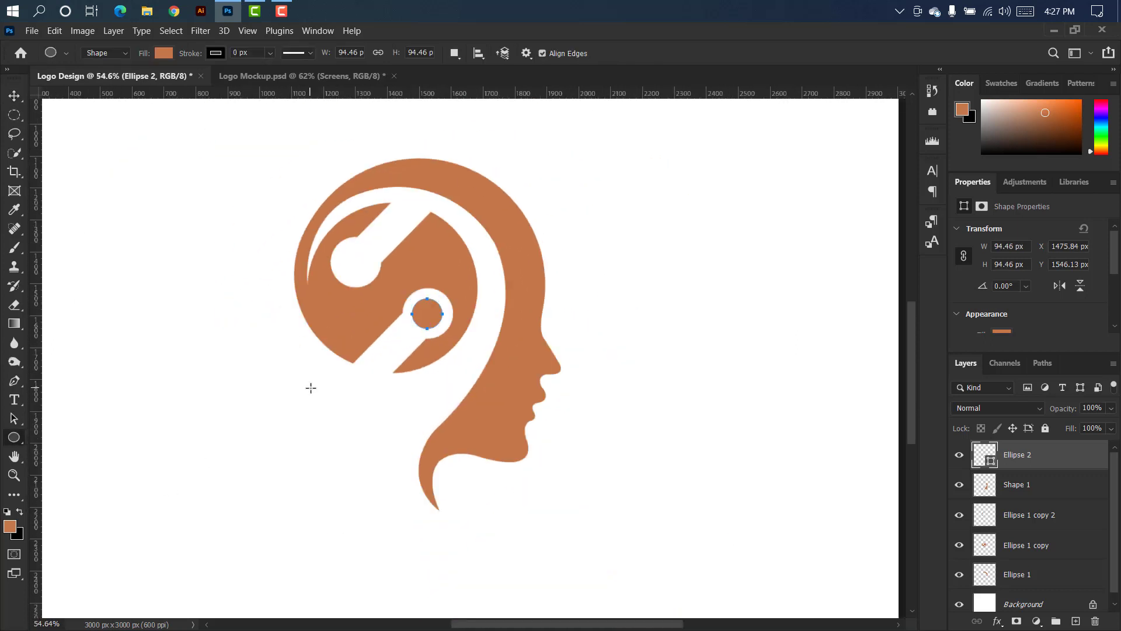
mouse_move(311, 387)
mouse_down()
mouse_move(452, 442)
mouse_move(477, 439)
mouse_up()
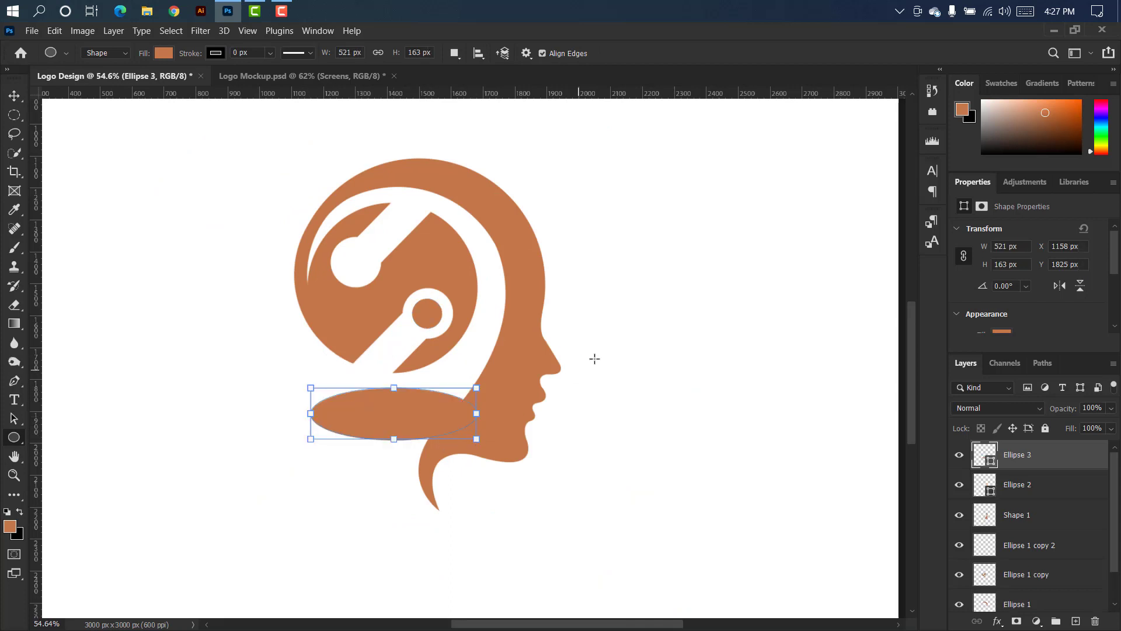
key(v)
Fill the Ellipse 3 shape with black and set its opacity to 57%.
double_click(990, 461)
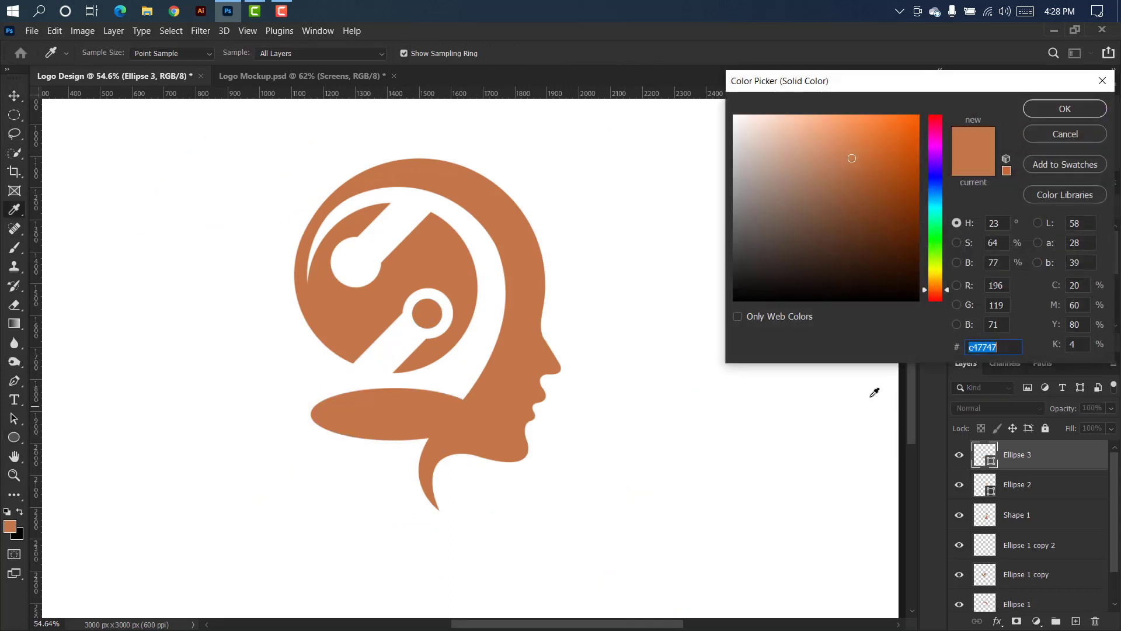
drag(795, 275, 676, 315)
click(1064, 109)
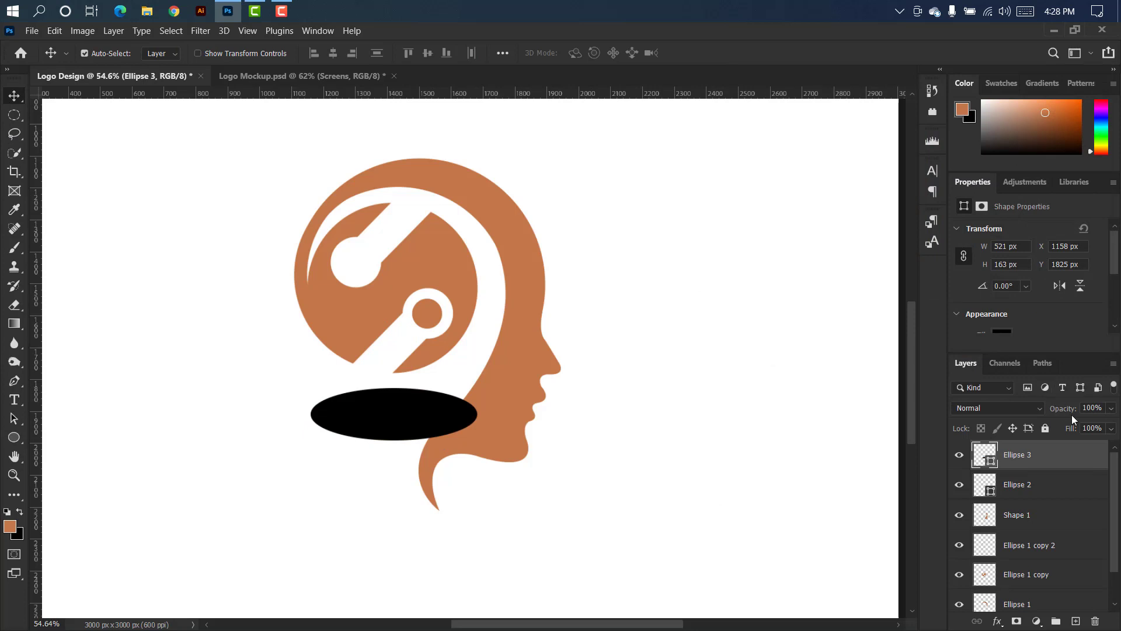
drag(1069, 412, 1040, 411)
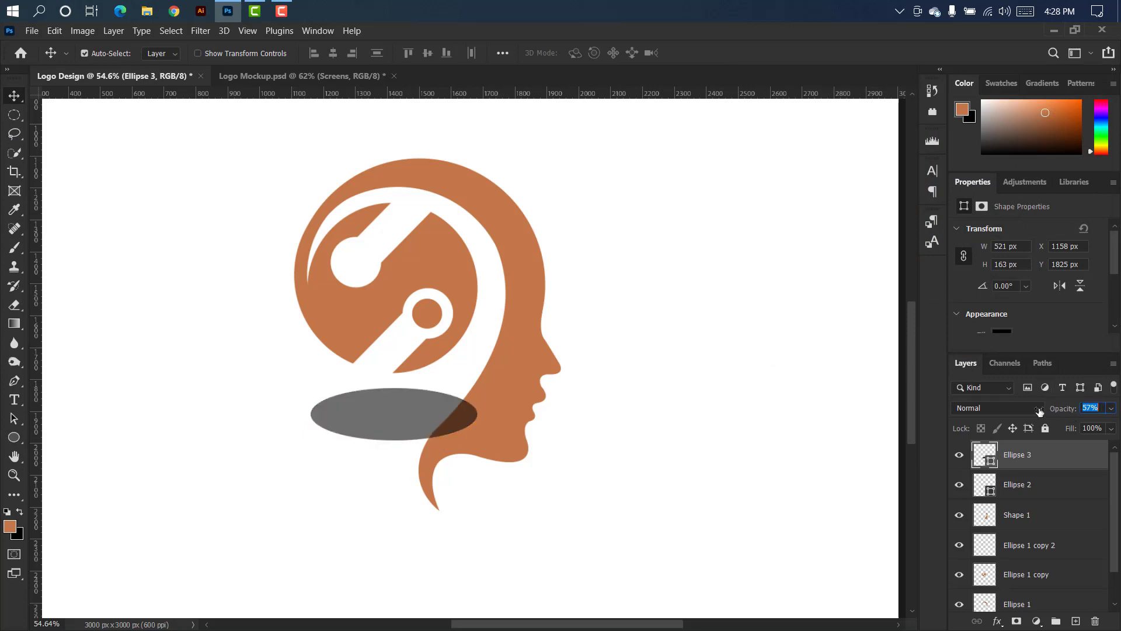
Rotate Ellipse 3 to about -45.29°, enlarge it to about 573 × 195 px, and place it along the lower slot's upper edge.
key(ctrl+t)
drag(506, 379, 438, 323)
scroll(385, 411, down, 2)
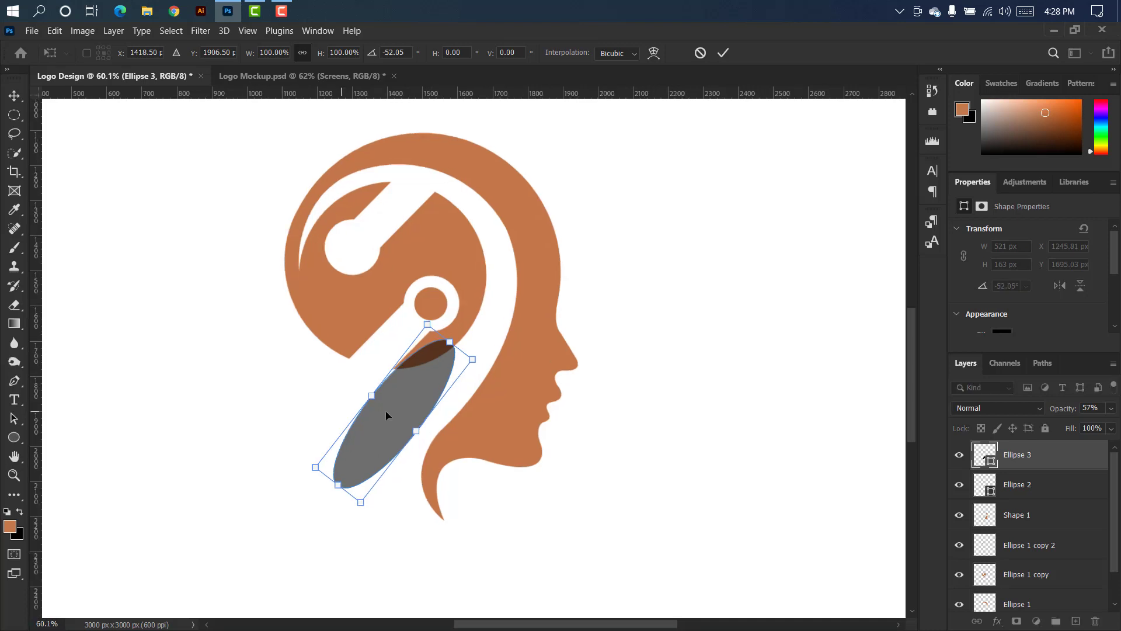
drag(380, 404, 364, 342)
scroll(364, 350, up, 5)
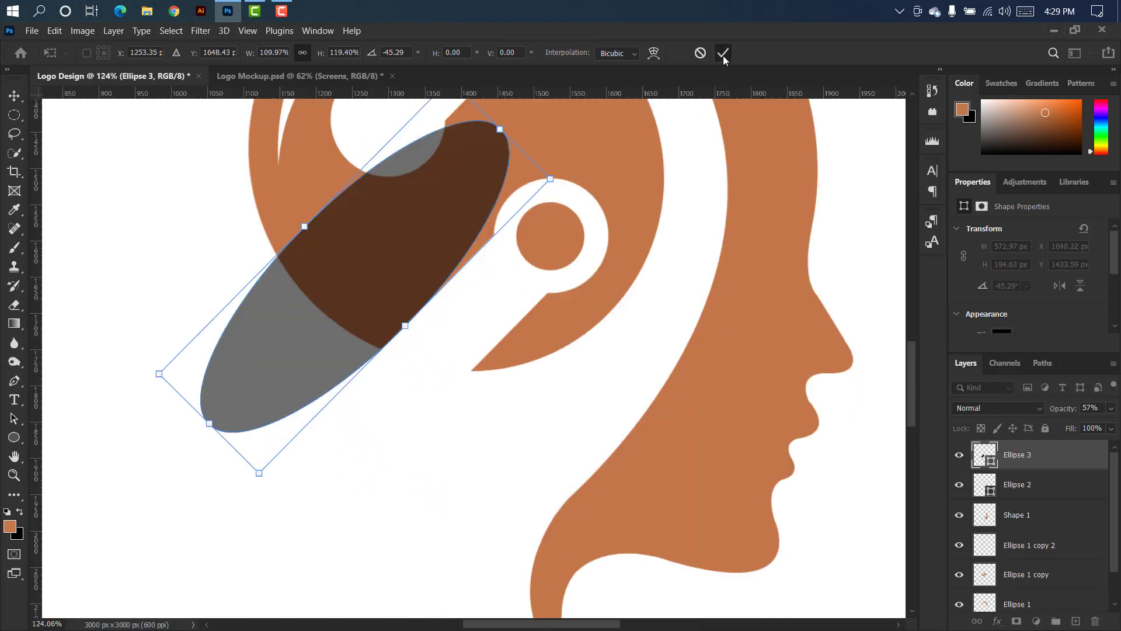
click(722, 53)
Duplicate Ellipse 3, shrink the copy about its center to about 483 × 164 px, and load its outline as a selection.
drag(1027, 454, 1075, 620)
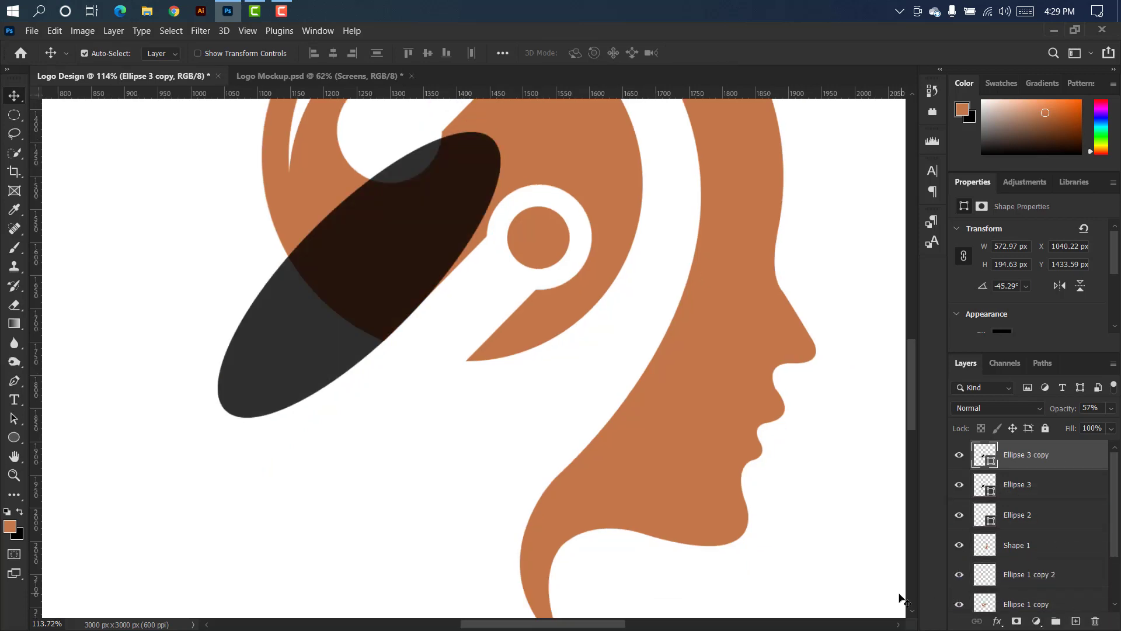
key(ctrl+t)
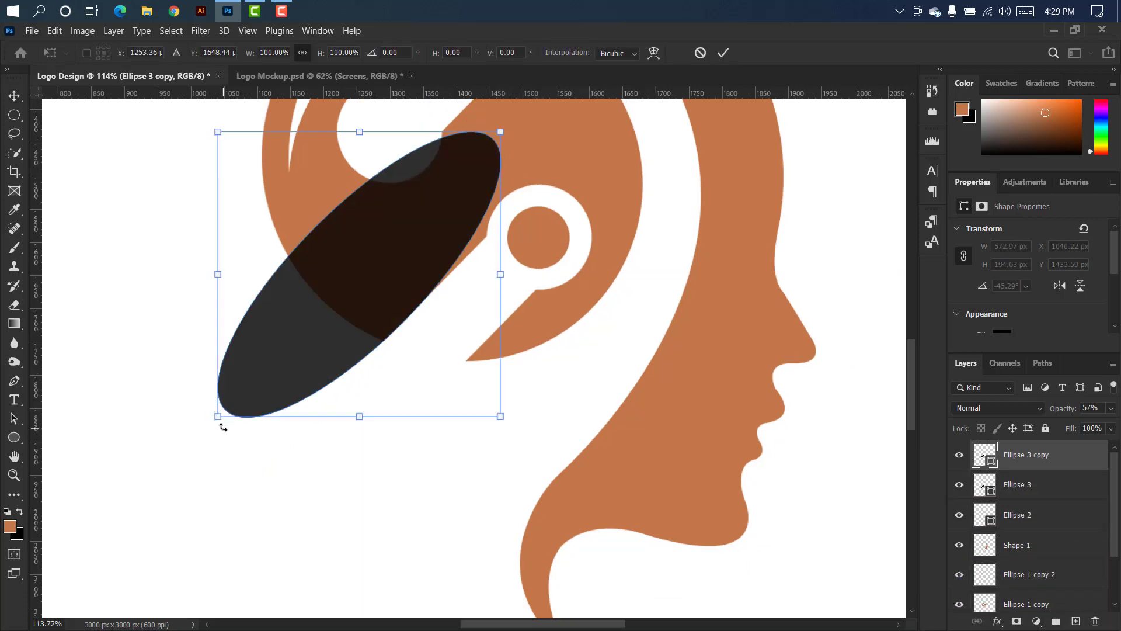
drag(218, 416, 247, 377)
key(Return)
ctrl+click(992, 461)
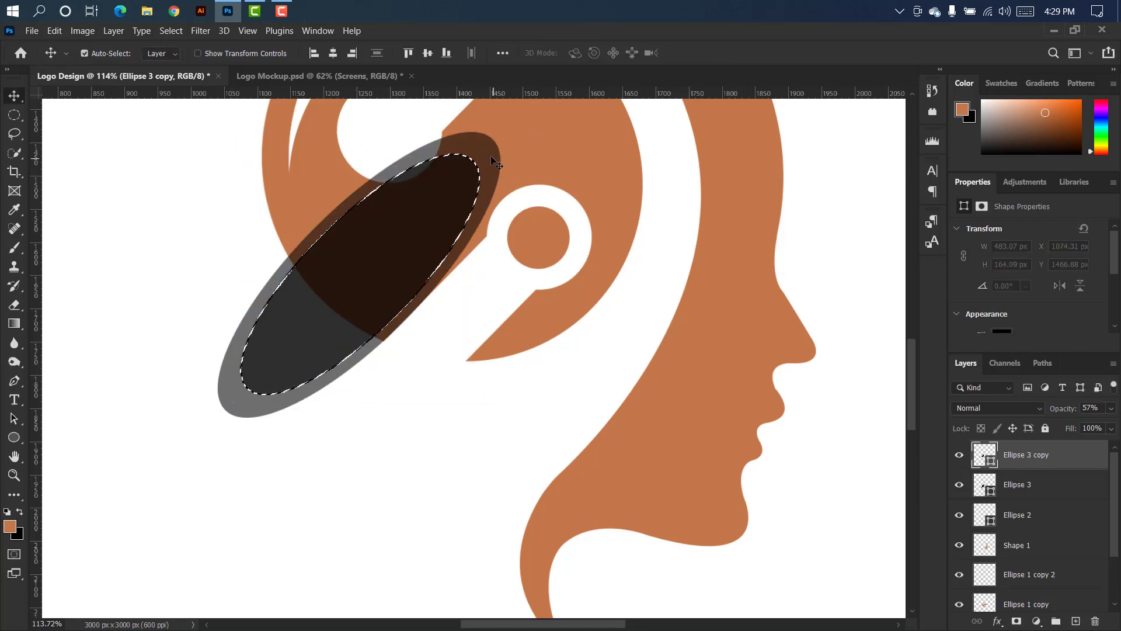
Rasterize Ellipse 3, delete its selected inner area to leave a ring, and remove the Ellipse 3 copy layer.
right_click(1040, 486)
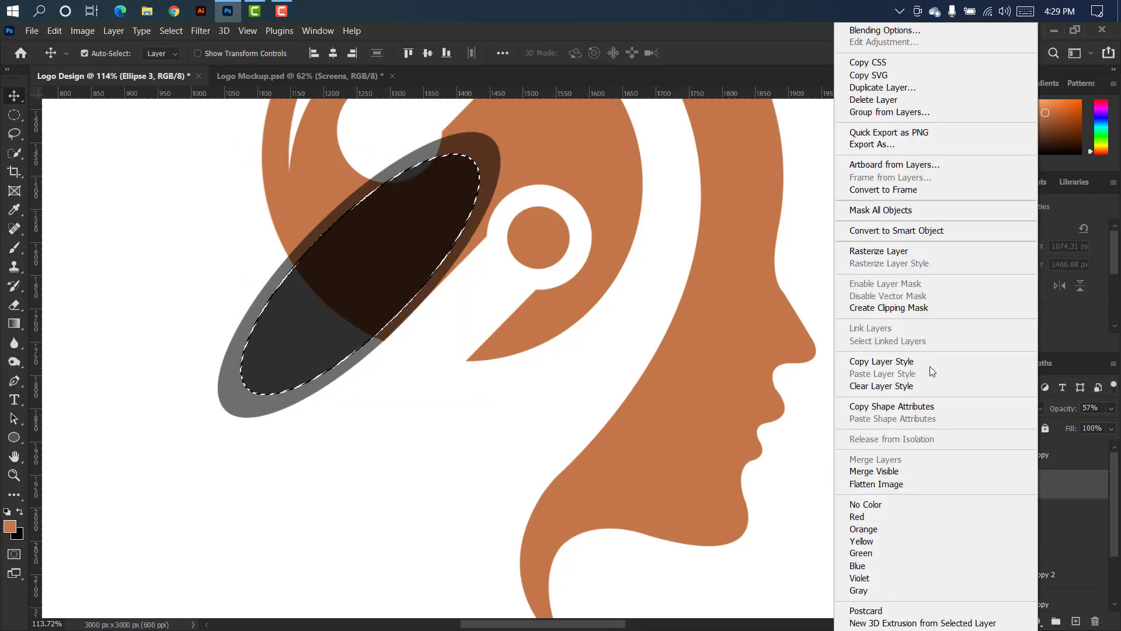
click(860, 245)
key(Delete)
drag(1076, 458, 1094, 621)
key(ctrl+d)
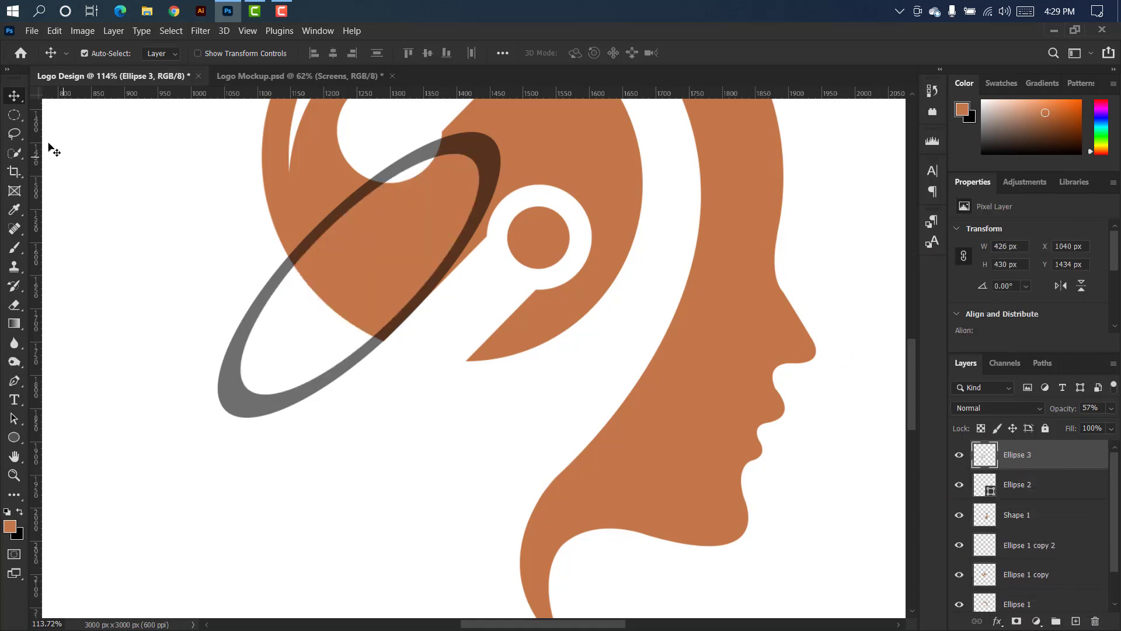
Erase the ring's upper part within an elliptical selection of about 861 × 256 px, and clear the selection.
right_click(16, 120)
click(70, 125)
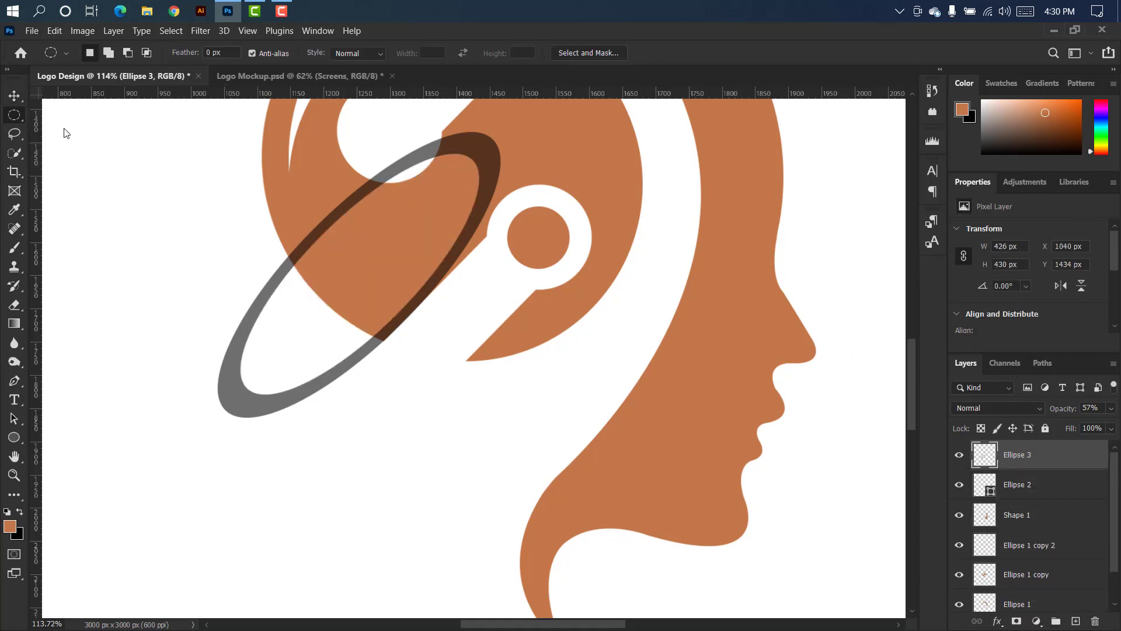
mouse_move(211, 109)
mouse_down()
mouse_move(479, 282)
mouse_move(589, 290)
mouse_move(633, 259)
mouse_move(782, 278)
mouse_up()
key(Delete)
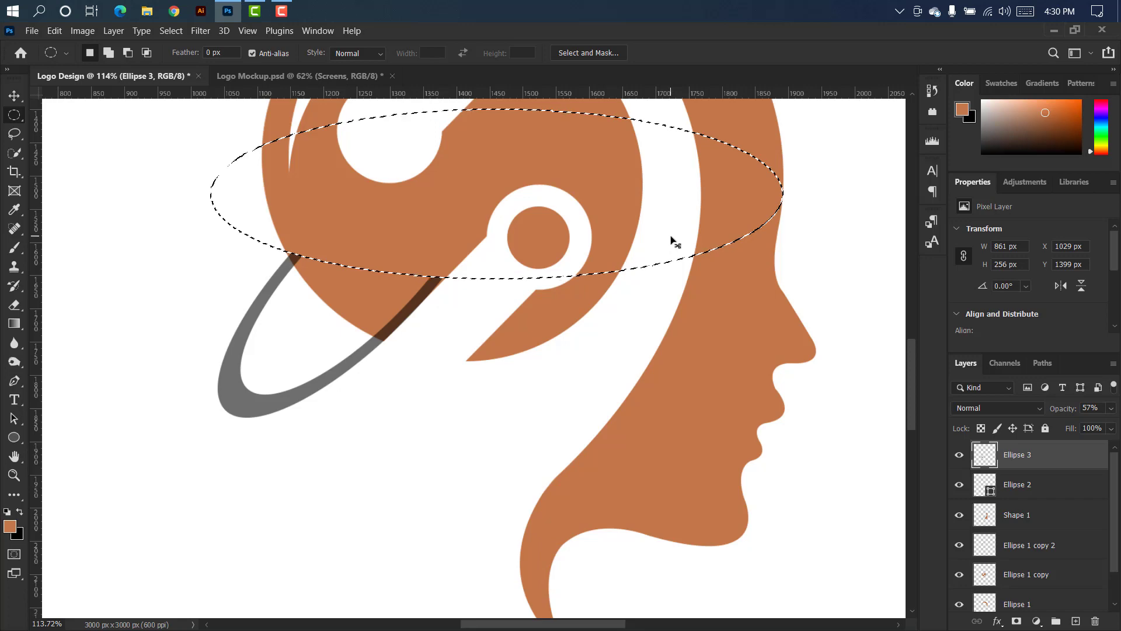
click(671, 240)
Set Ellipse 3 to 100% opacity and give it an orange Color Overlay in Normal mode.
click(16, 96)
drag(1084, 408, 1113, 410)
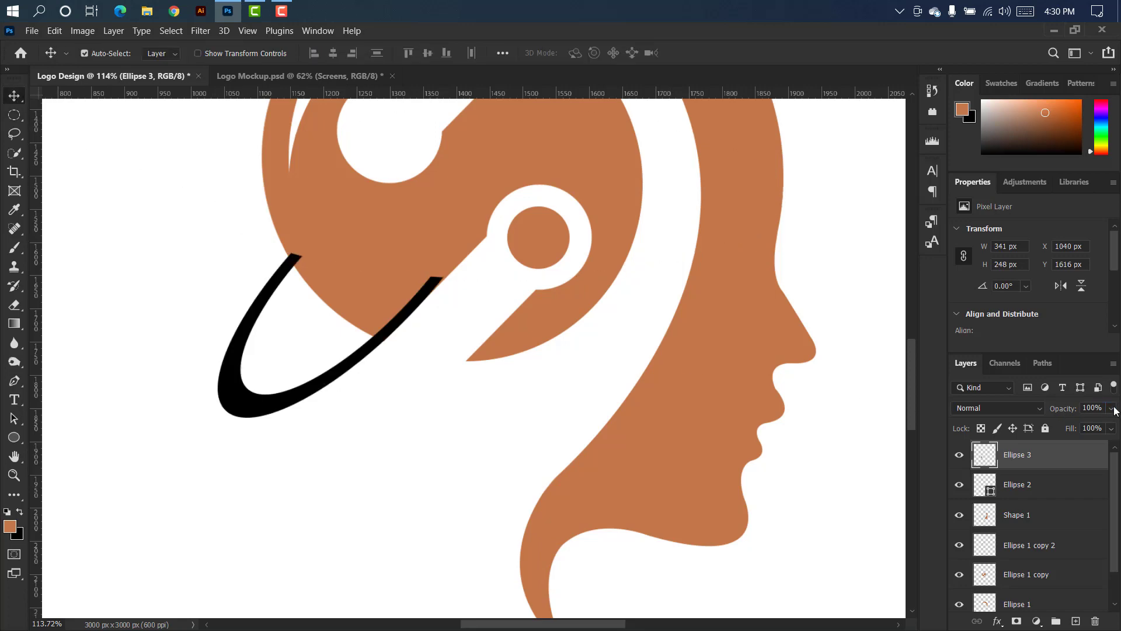
click(614, 260)
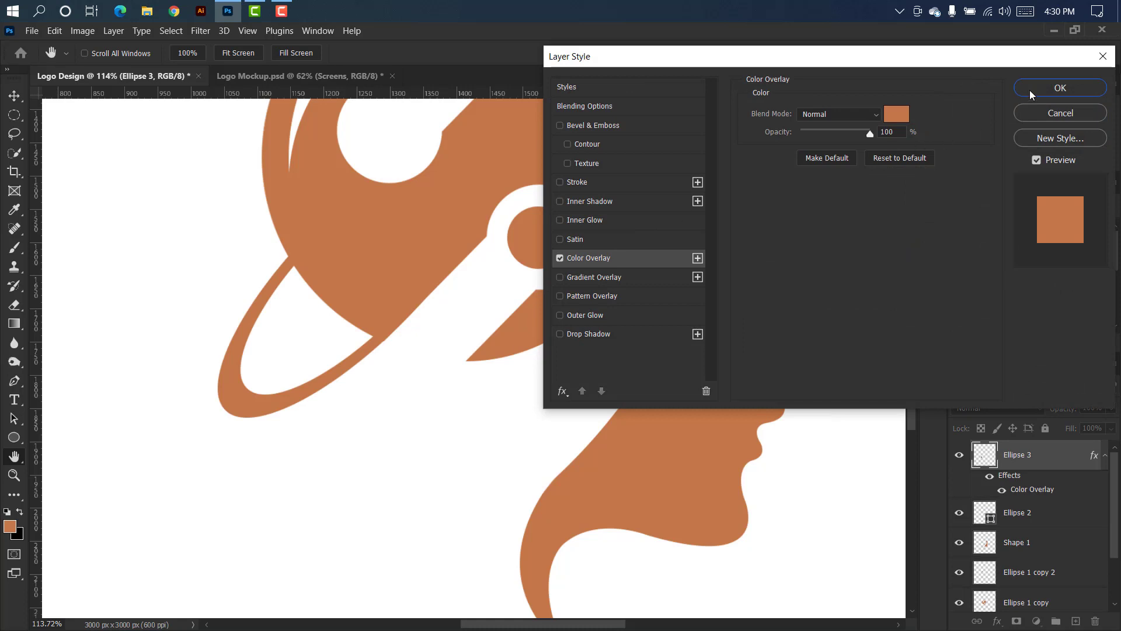
click(1030, 94)
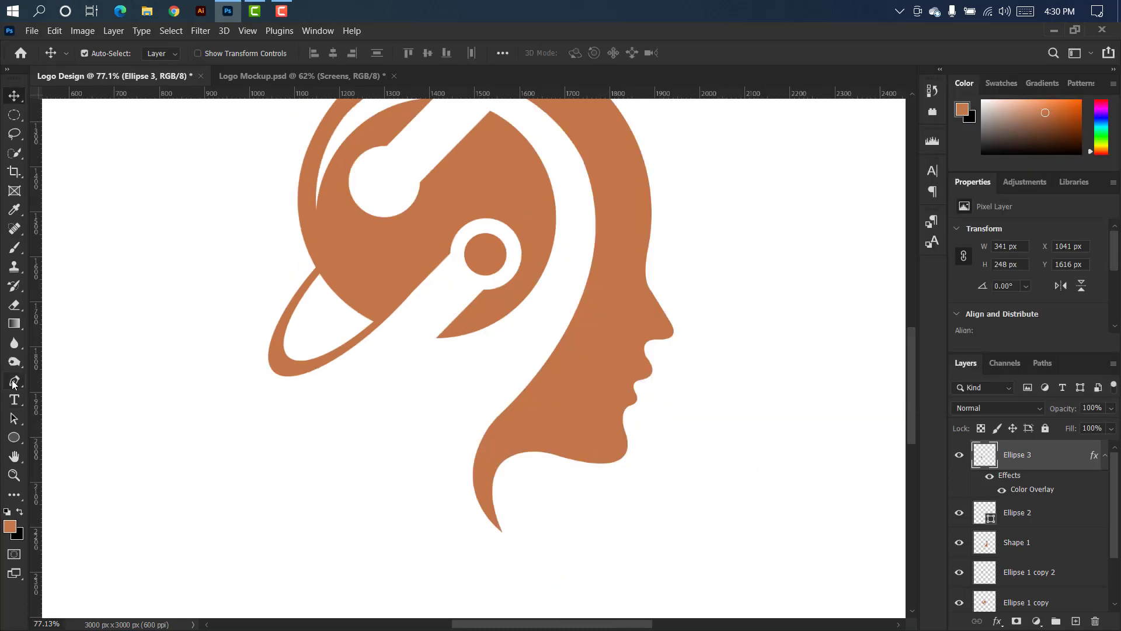
Start a Pen tool shape with a curve from the lower dot to below the ring's lower end, and set its opacity to 0%.
drag(13, 385, 52, 378)
scroll(470, 266, up, 5)
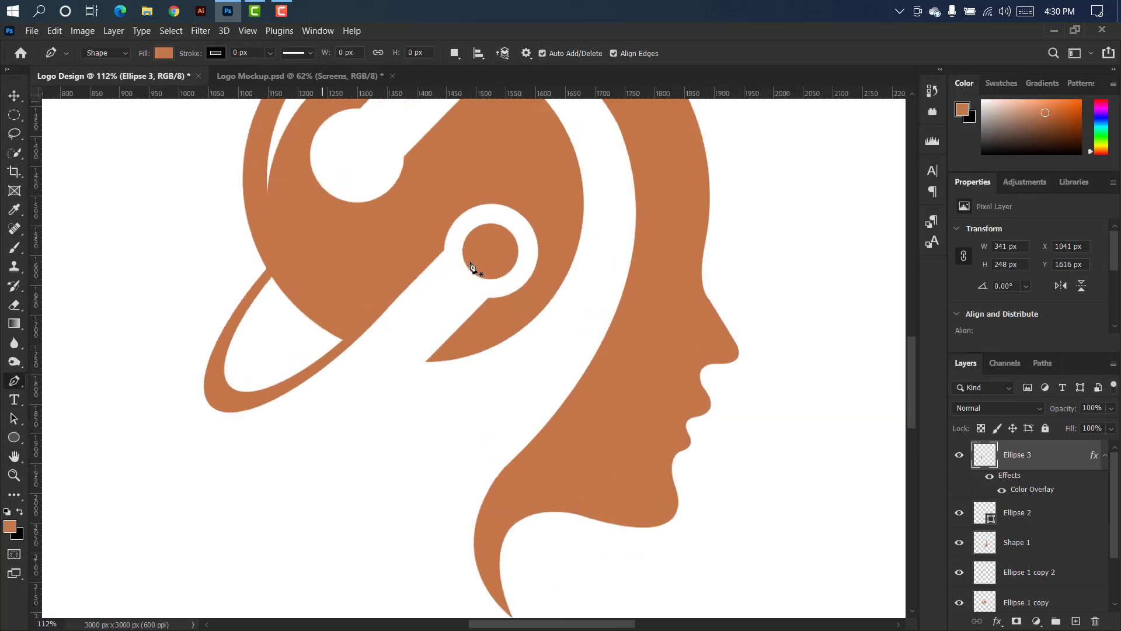
click(458, 252)
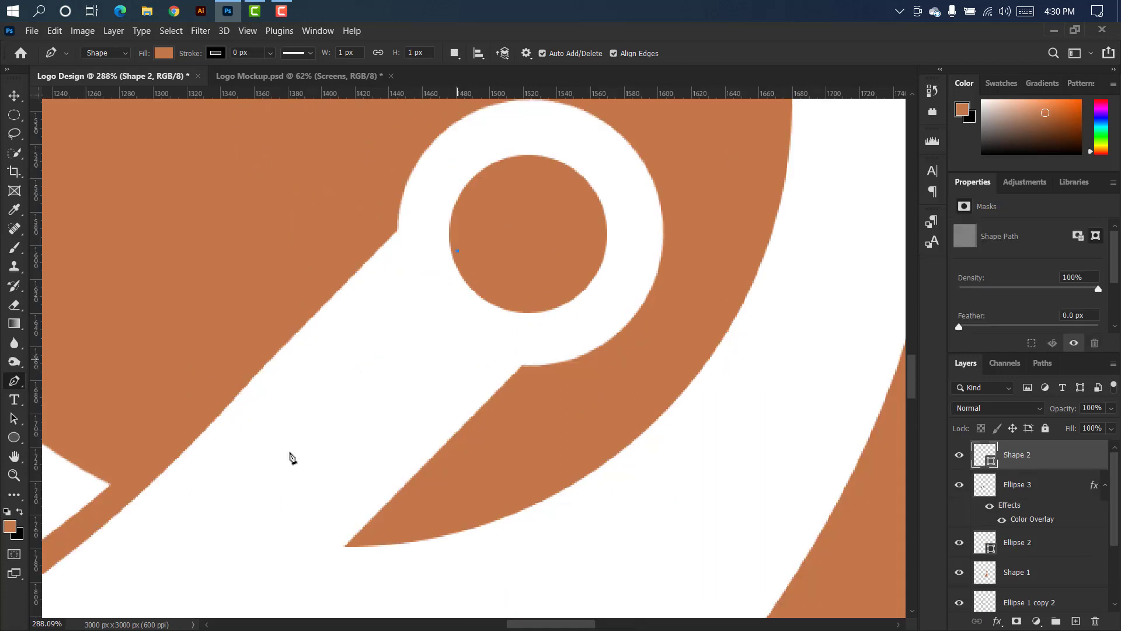
scroll(290, 455, down, 3)
drag(216, 555, 112, 553)
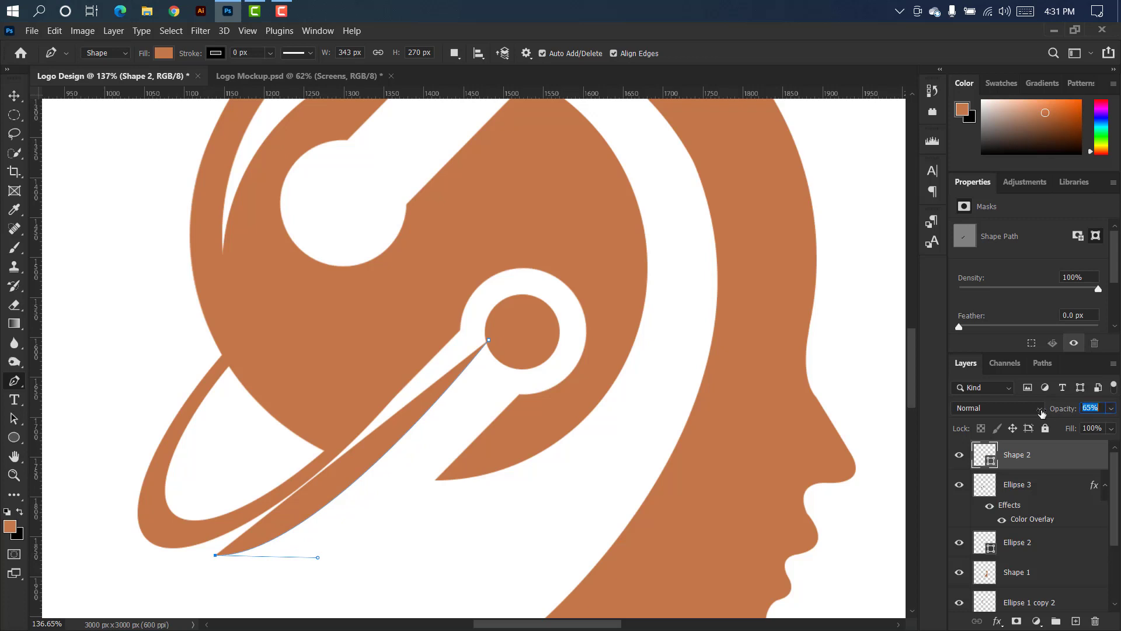
text(0)
key(Return)
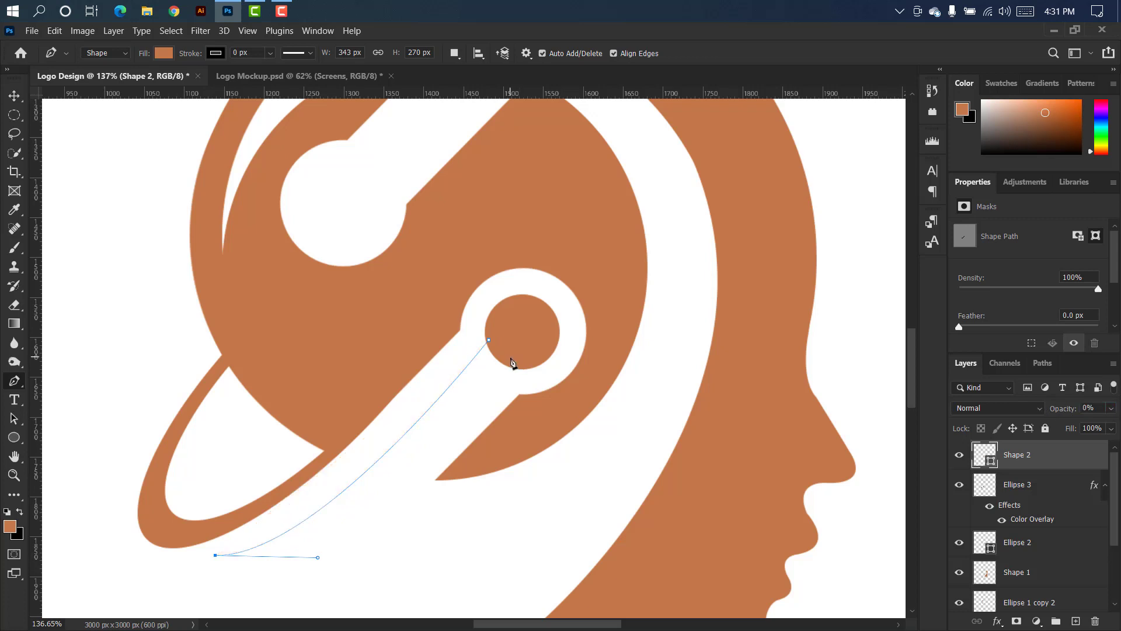
Close the pen shape with a second curve back to the lower dot, forming a tapered band, and restore its opacity to 100%.
drag(509, 357, 706, 138)
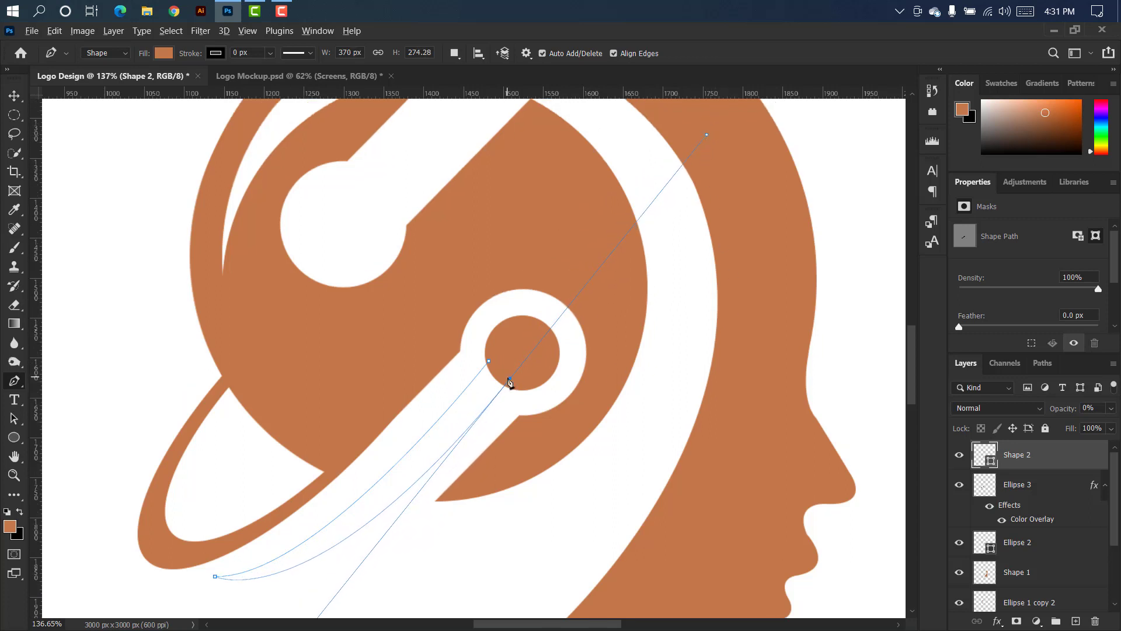
click(490, 362)
drag(1079, 410, 1102, 408)
click(16, 95)
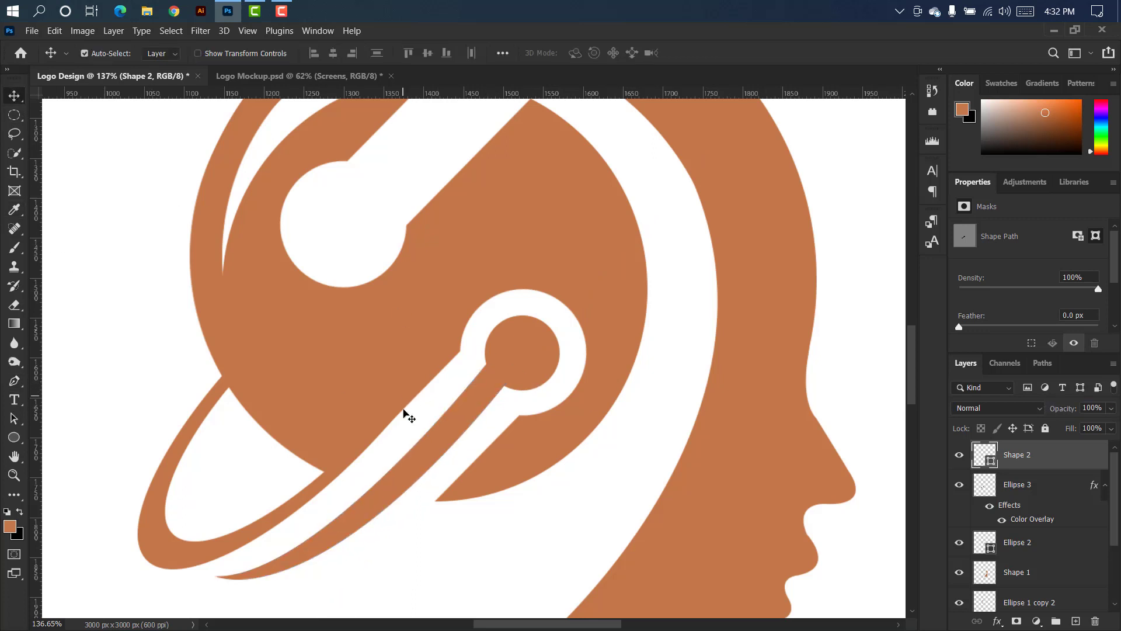
Rotate the tapered band Shape 2 by about 1.14° so it lines up with the lower slot.
key(ctrl+t)
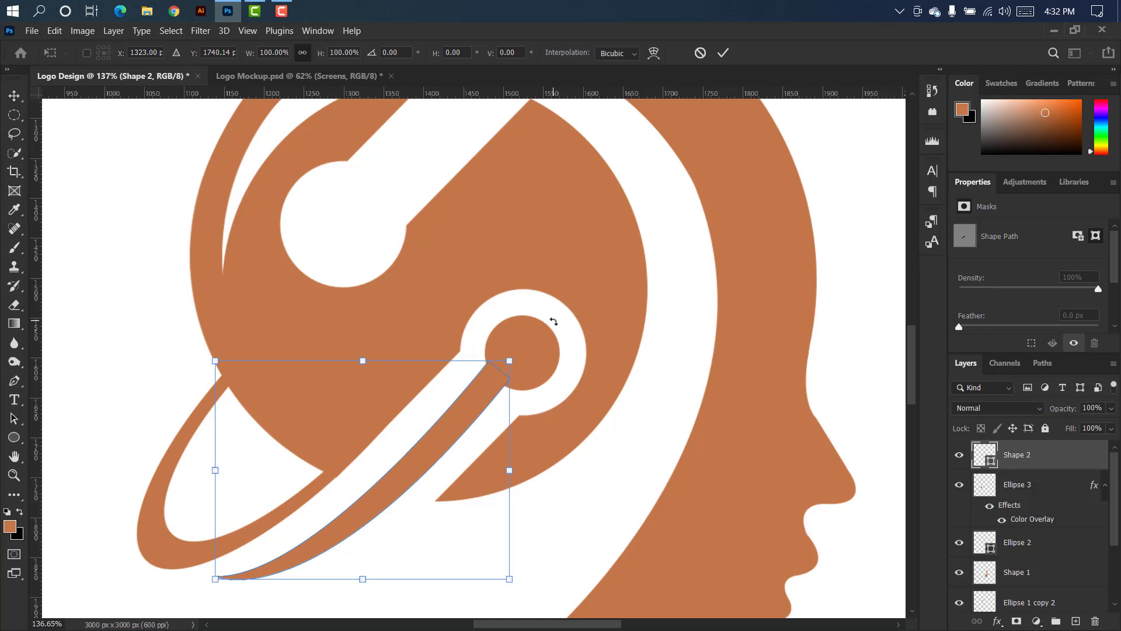
drag(553, 321, 560, 325)
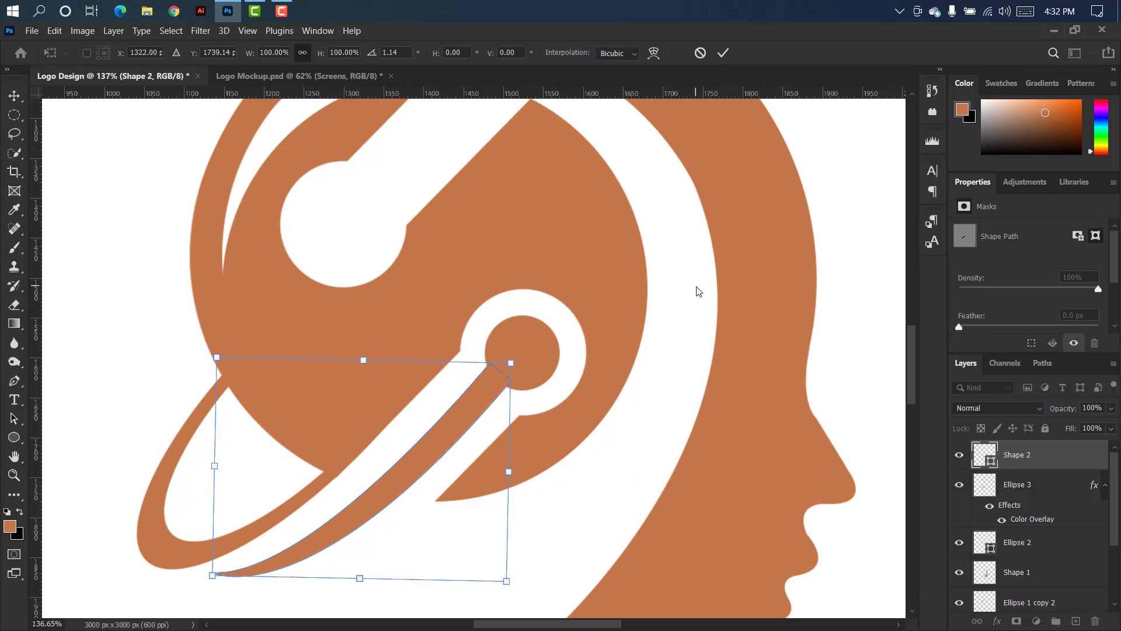
click(722, 52)
Group the Shape 2, Ellipse 3 and Ellipse 2 layers.
key(ctrl+0)
shift+click(1038, 483)
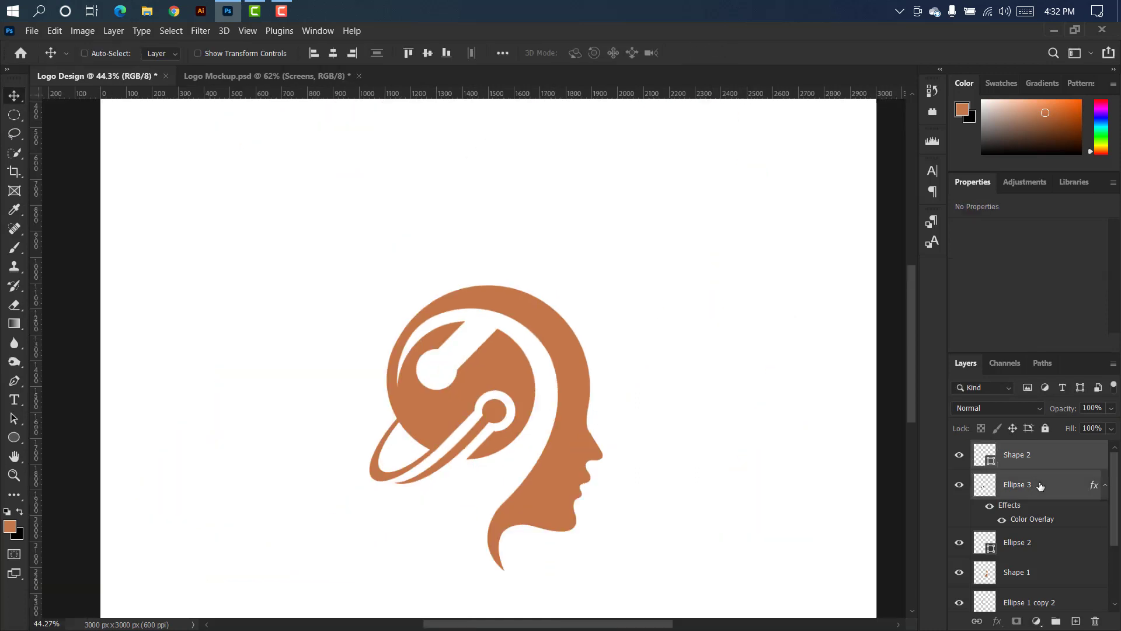
ctrl+click(1057, 546)
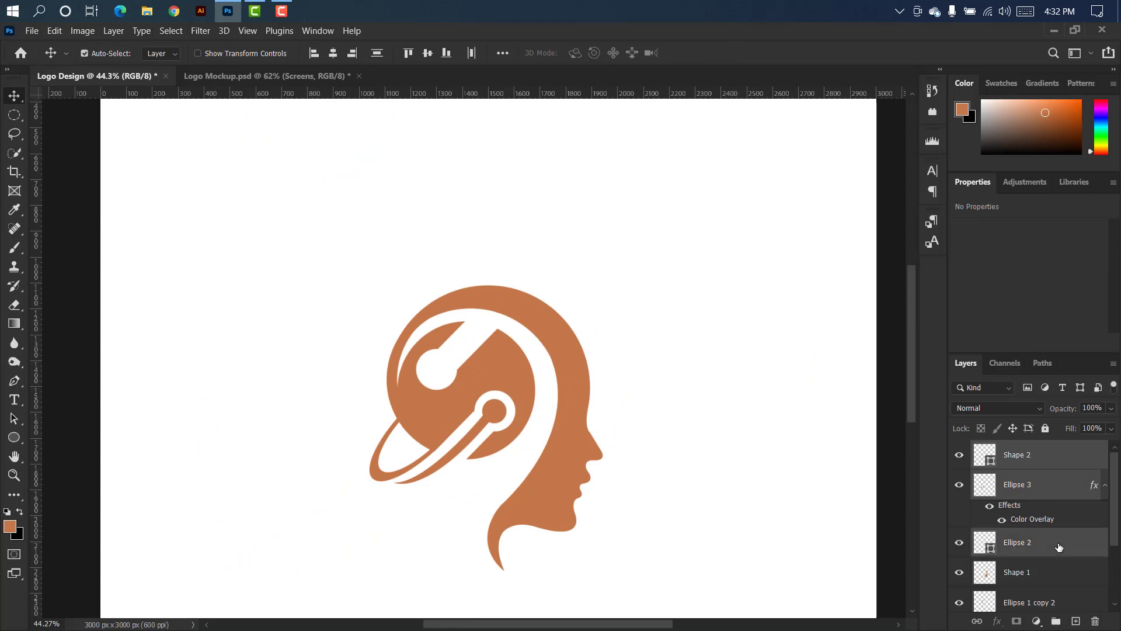
click(1056, 621)
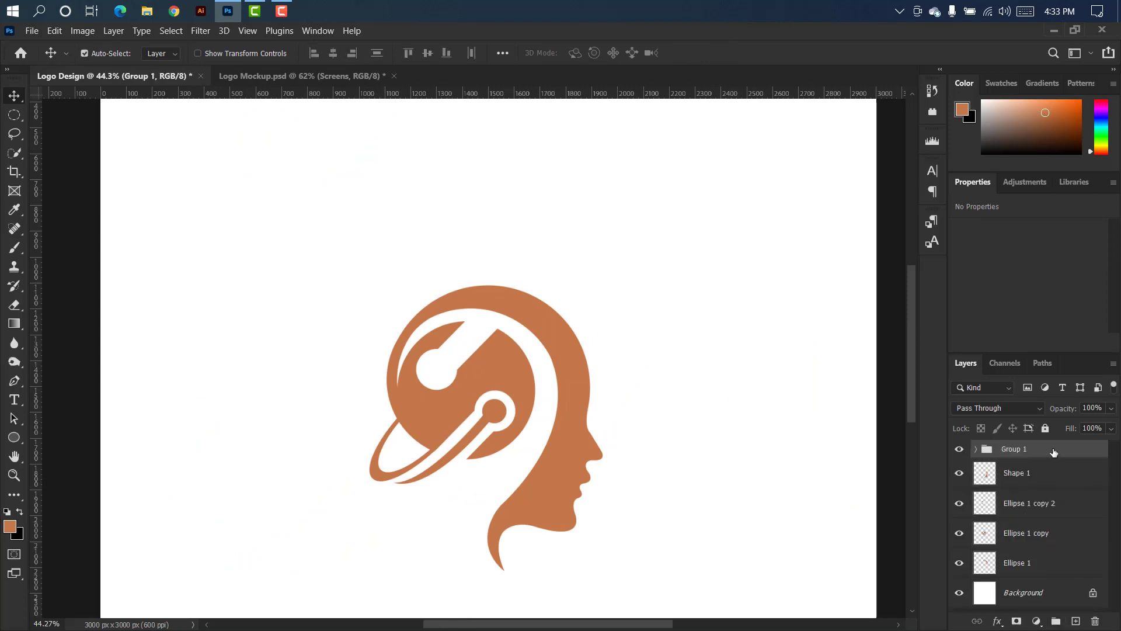
Duplicate Group 1, rotate the copy 180°, and place it so its dot sits in the upper slot's round end.
drag(1054, 453, 1076, 621)
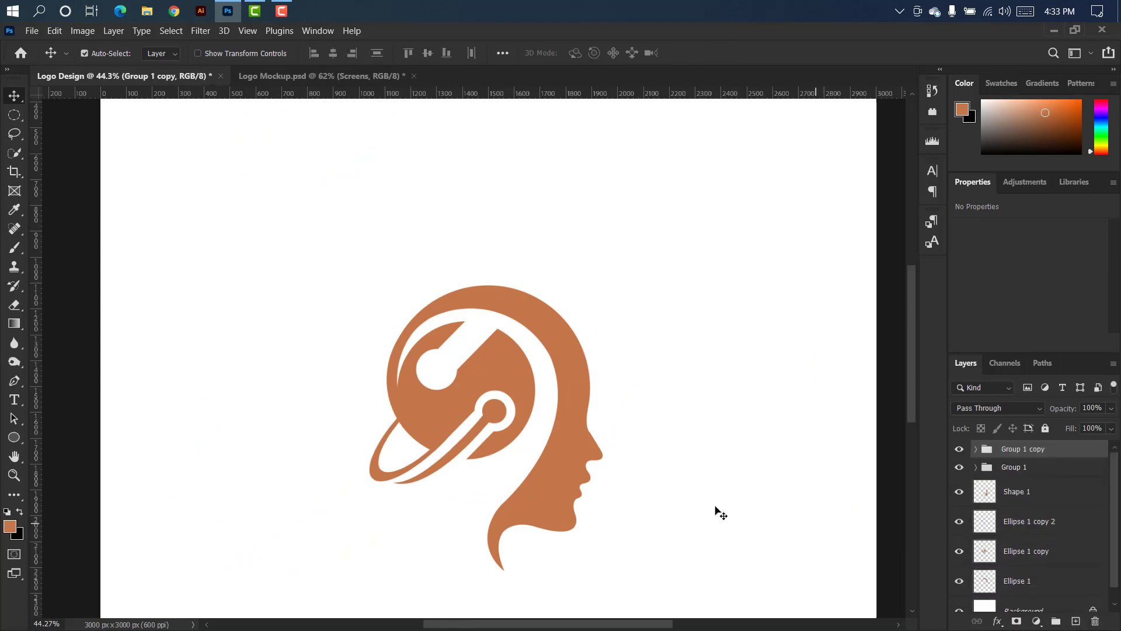
key(ctrl+t)
right_click(440, 425)
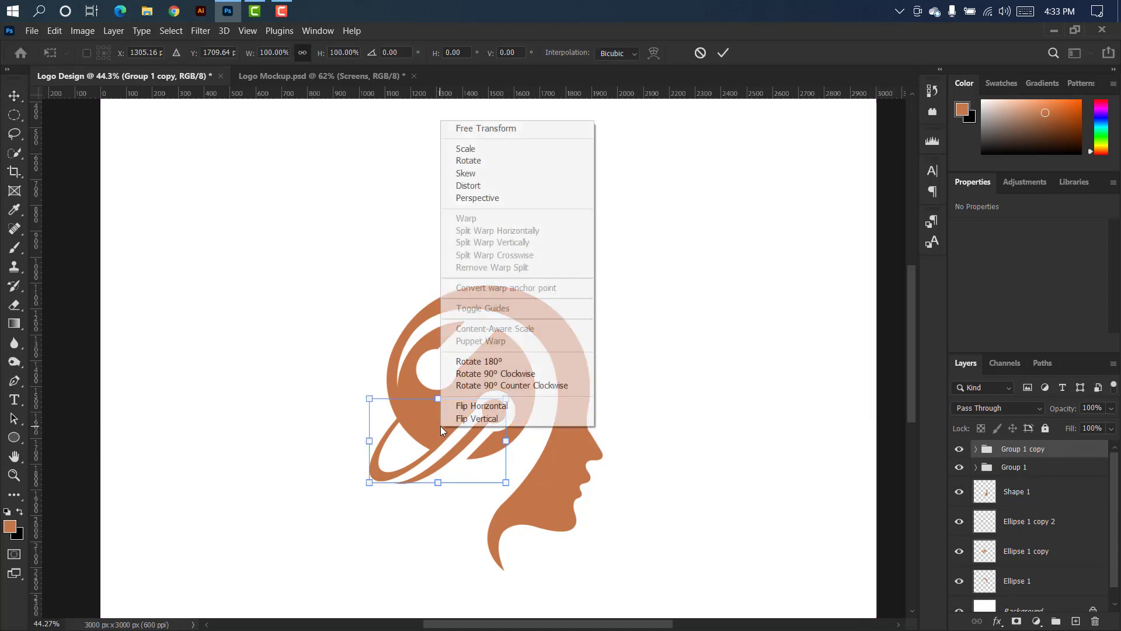
click(485, 362)
drag(458, 431, 506, 327)
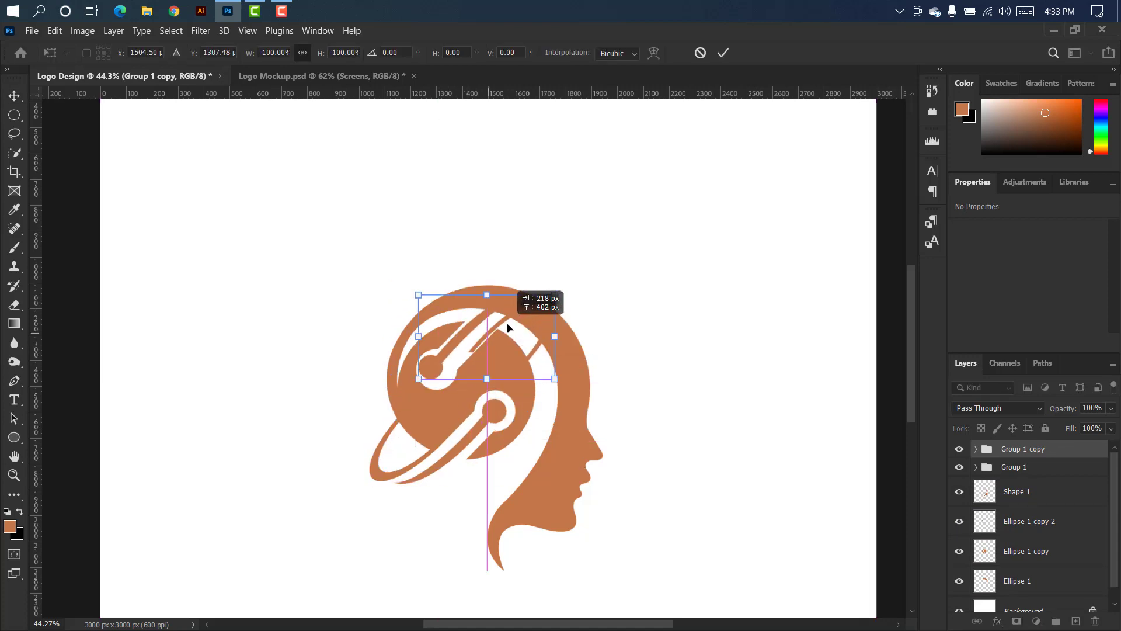
scroll(507, 328, up, 5)
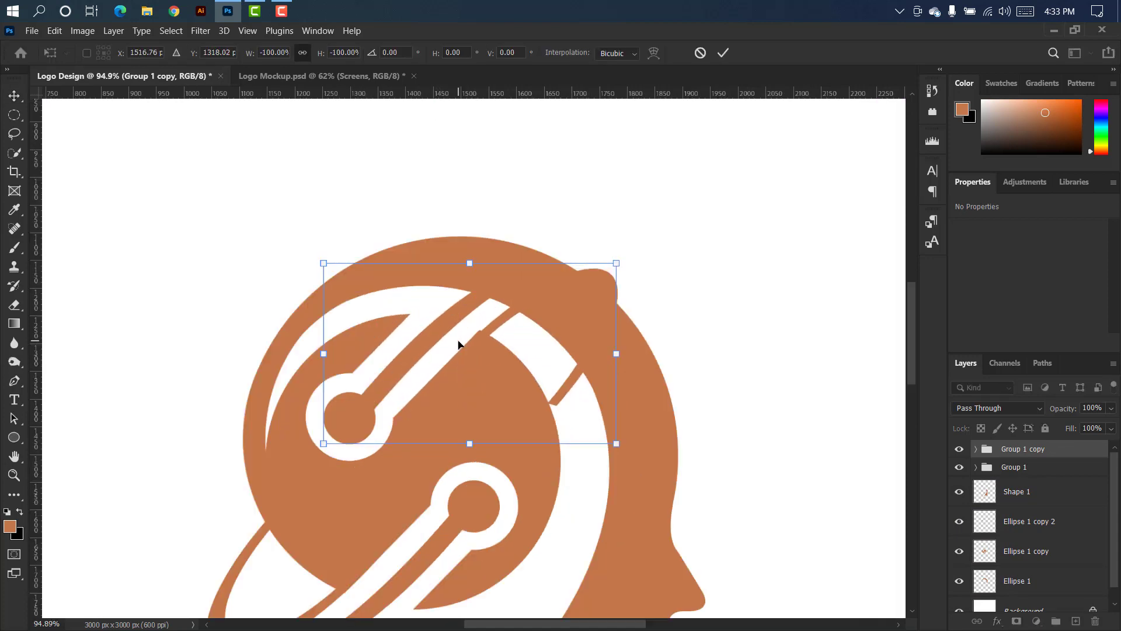
click(724, 53)
Move Ellipse 3 in Group 1 copy outward to about X 1476, Y 1122 px, so the ring protrudes above the head.
click(601, 284)
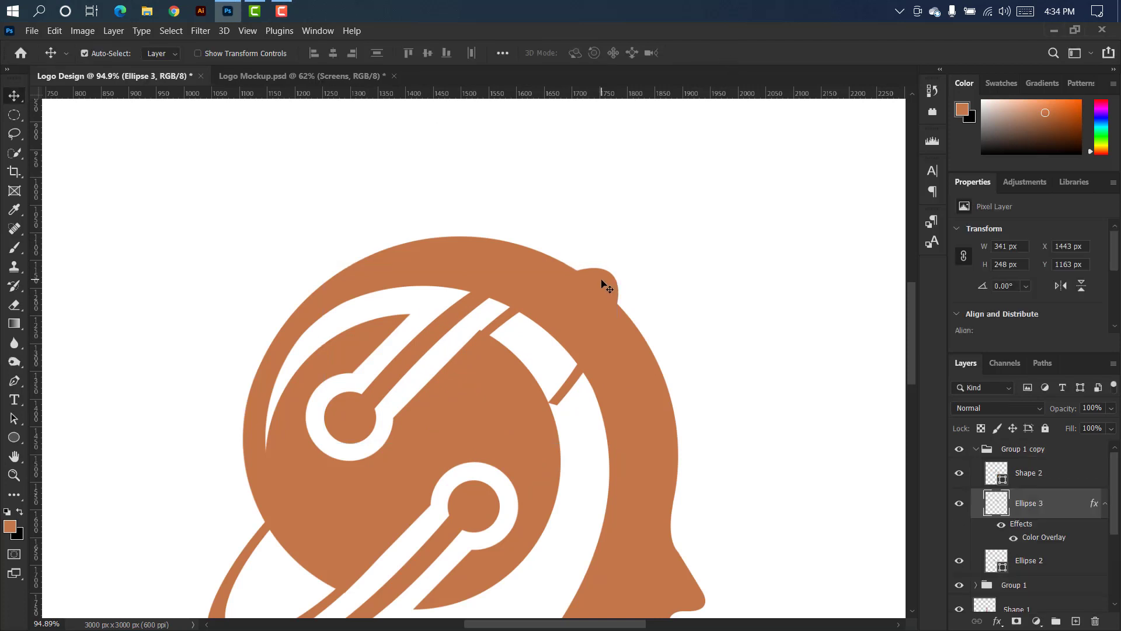
key(ctrl+t)
drag(555, 310, 522, 272)
scroll(521, 279, down, 3)
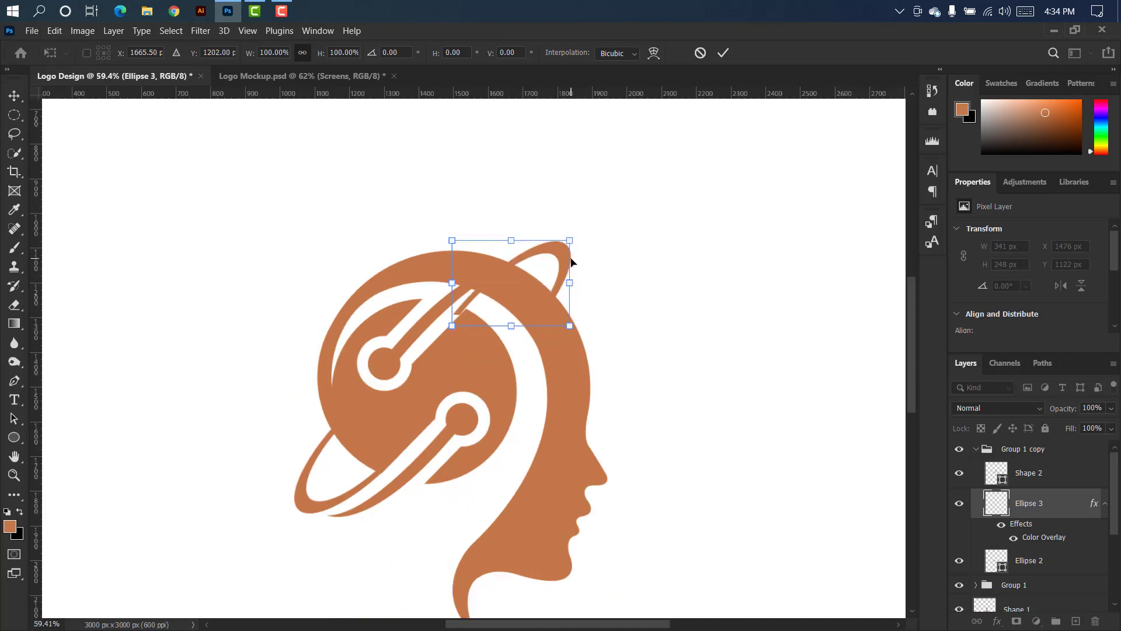
click(724, 53)
Stretch Shape 2 in Group 1 copy so its tapered end extends across the head to the upper ring.
click(446, 303)
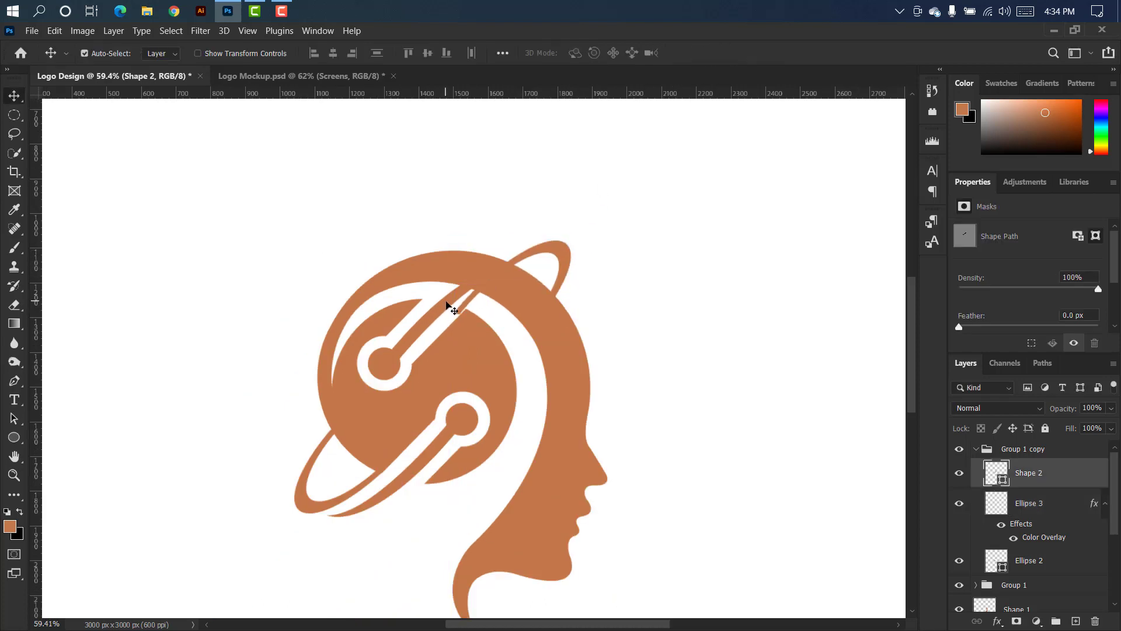
key(ctrl+t)
drag(518, 265, 563, 266)
click(722, 53)
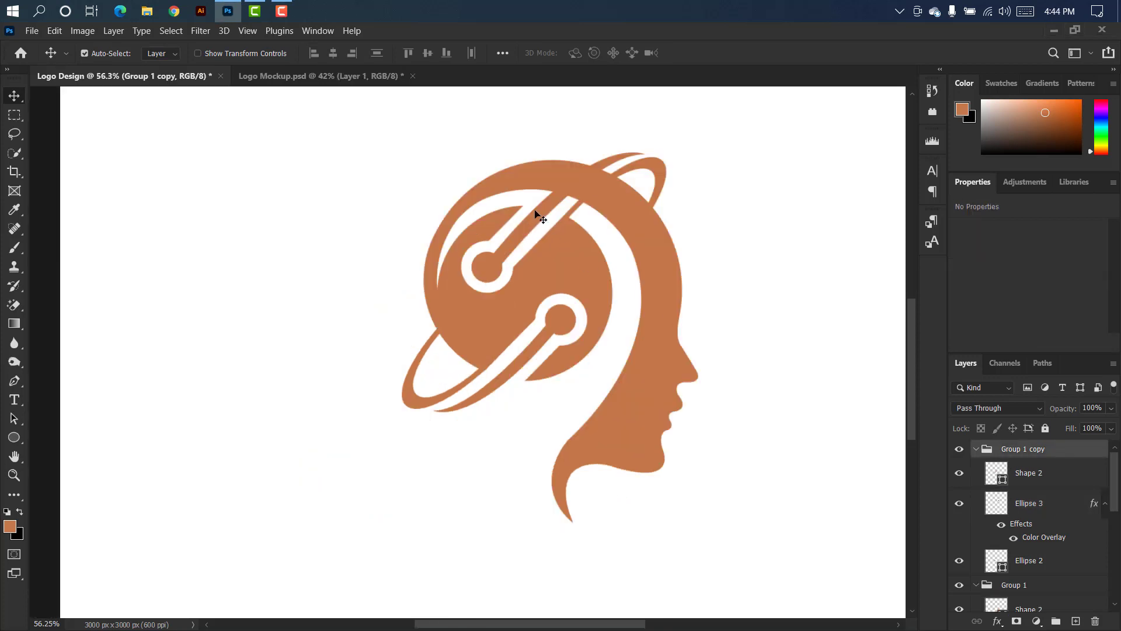
Load the outline of Shape 2 in Group 1 copy as a selection and expand it by 30 pixels.
click(536, 215)
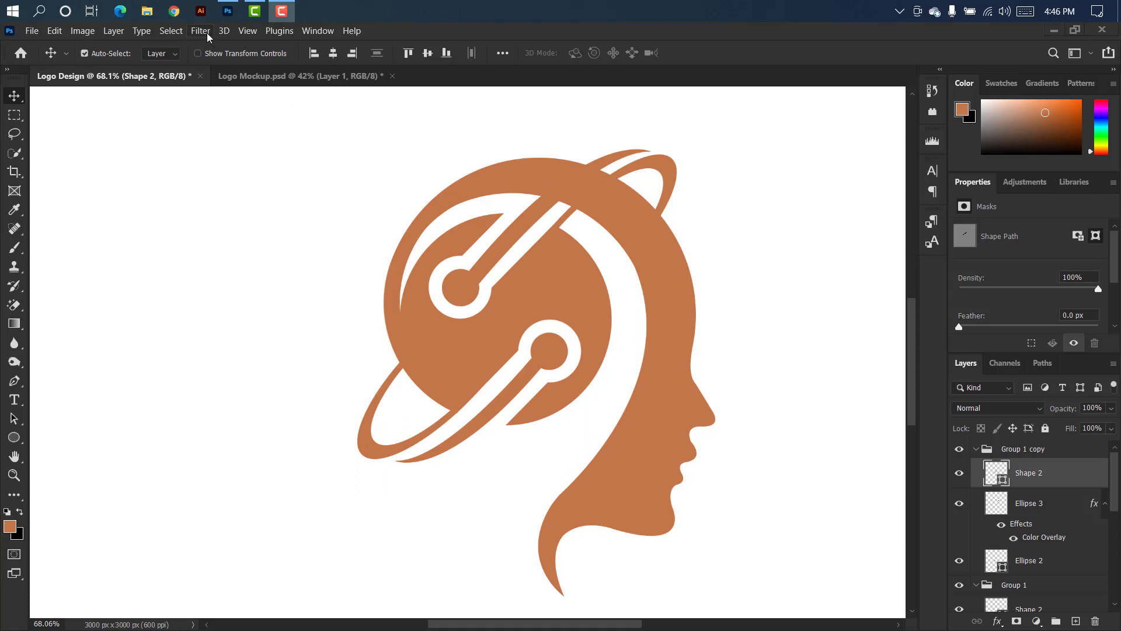
click(171, 30)
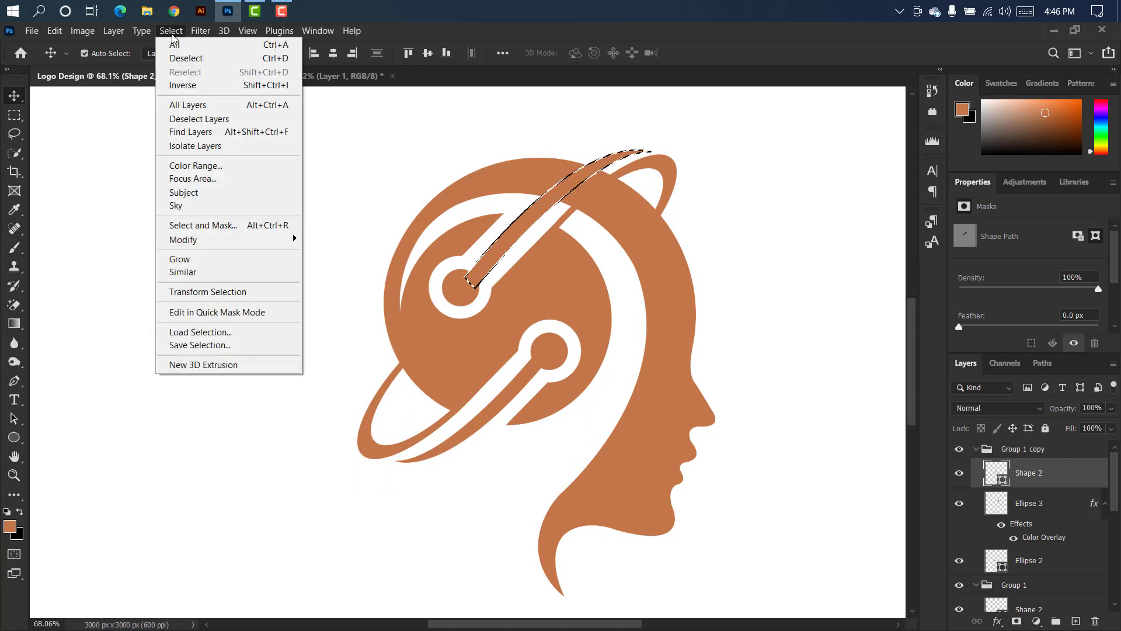
mouse_move(260, 240)
click(345, 266)
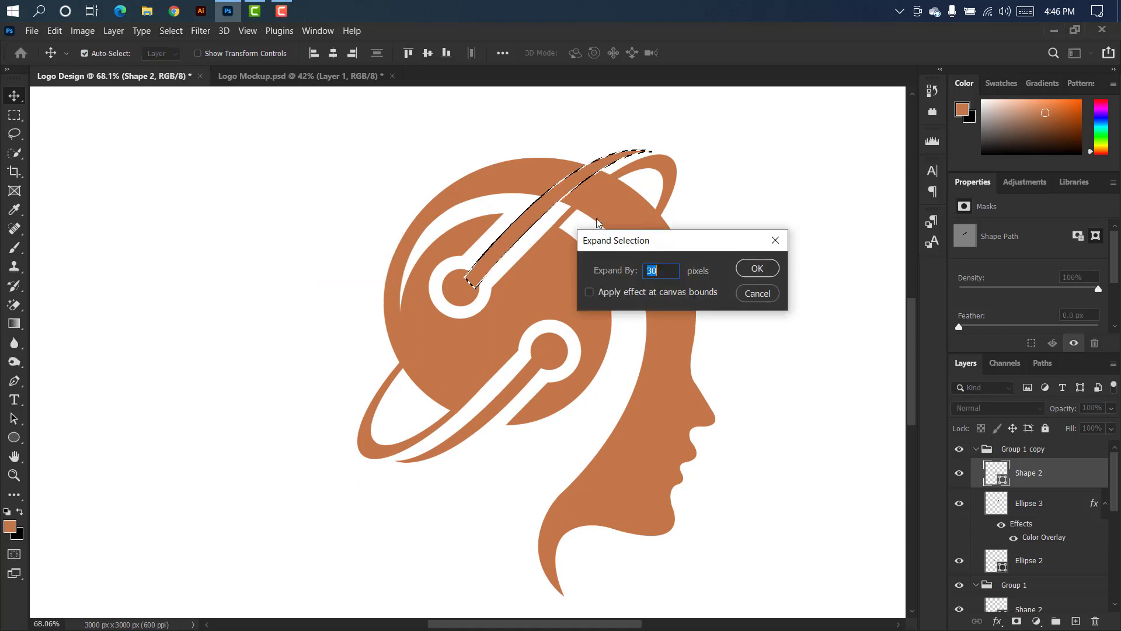
click(739, 271)
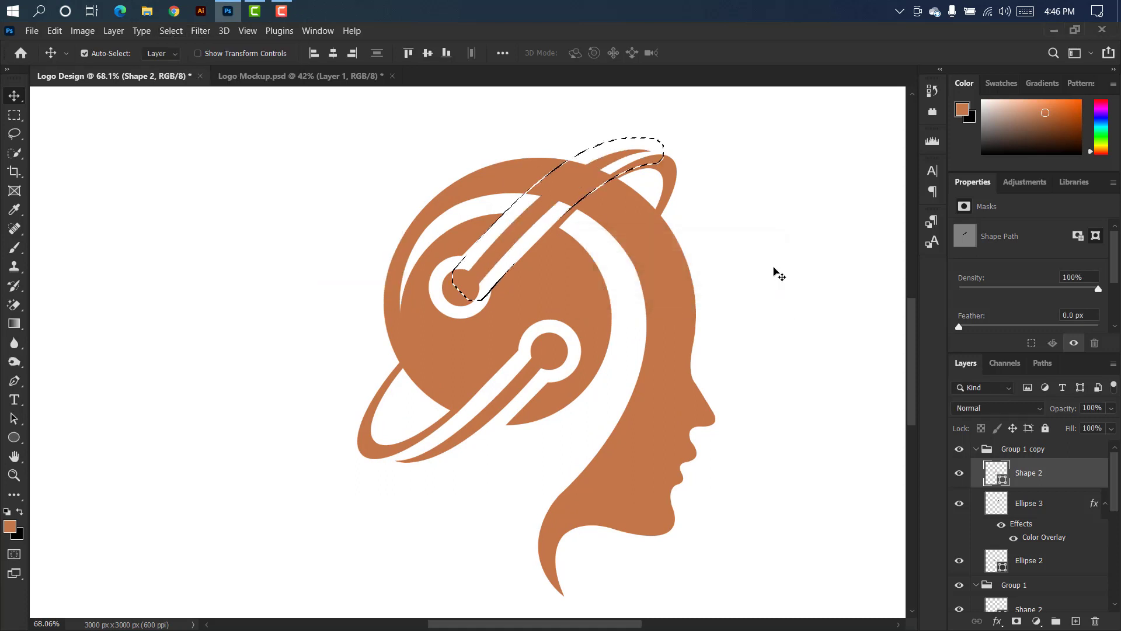
Delete the selected area from the Shape 1 face layer and from the outer head crescent to leave a gap around the upper band.
click(662, 298)
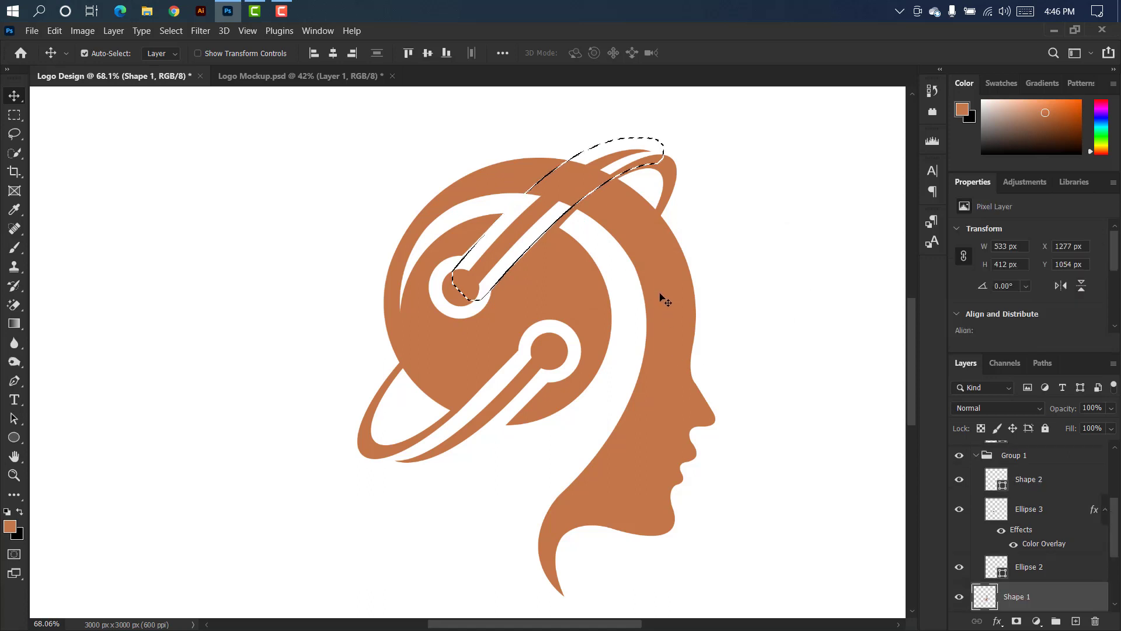
key(Delete)
click(483, 185)
key(Delete)
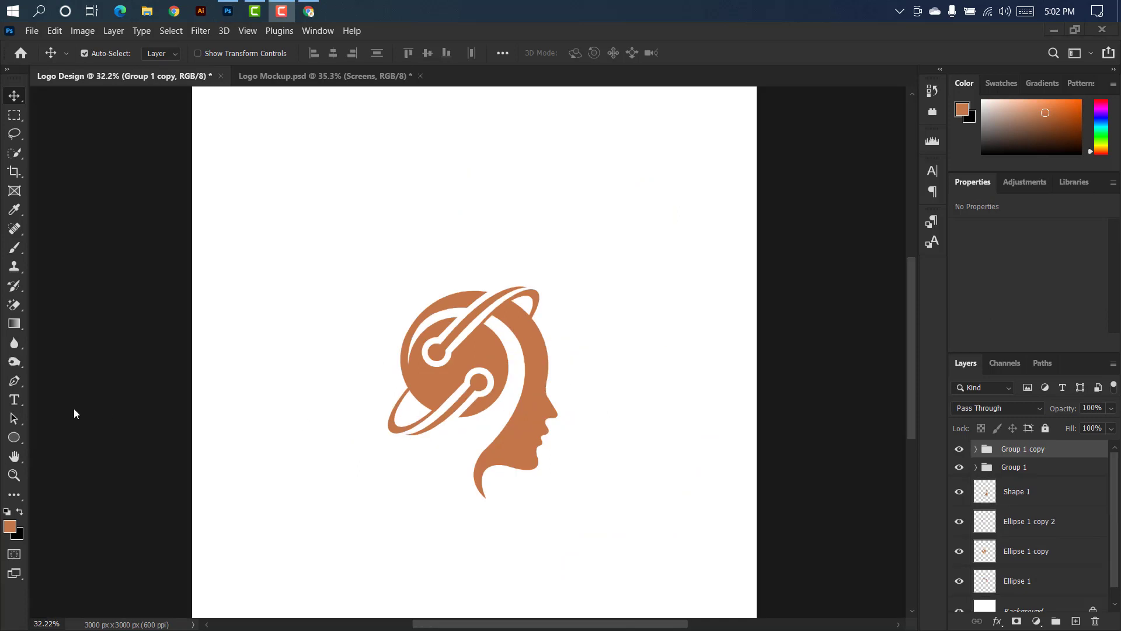
Add the black horizontal text "Tech Brain" in Neuropolitical Regular, 13 pt, below the head logo.
click(9, 399)
click(70, 397)
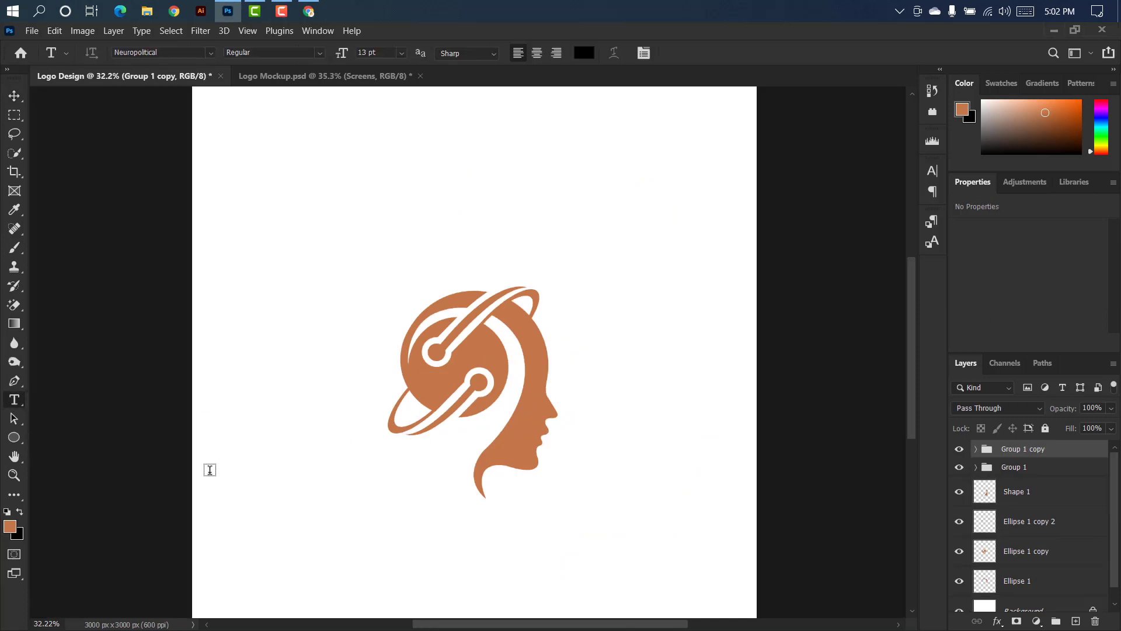
click(290, 513)
key(BackSpace)
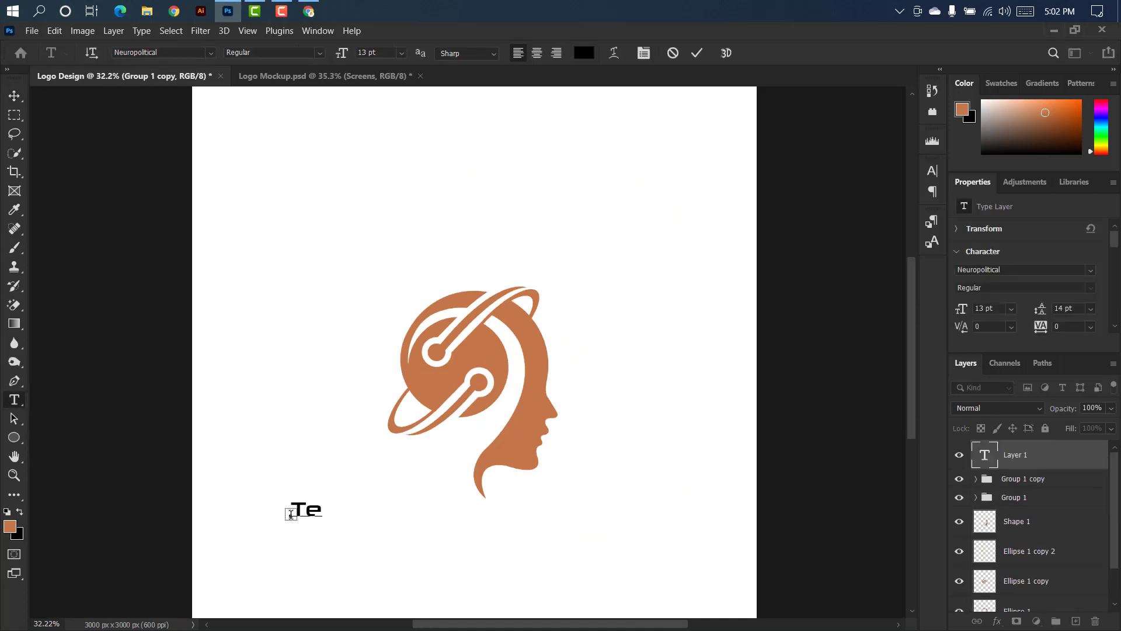
text(Tech Brain)
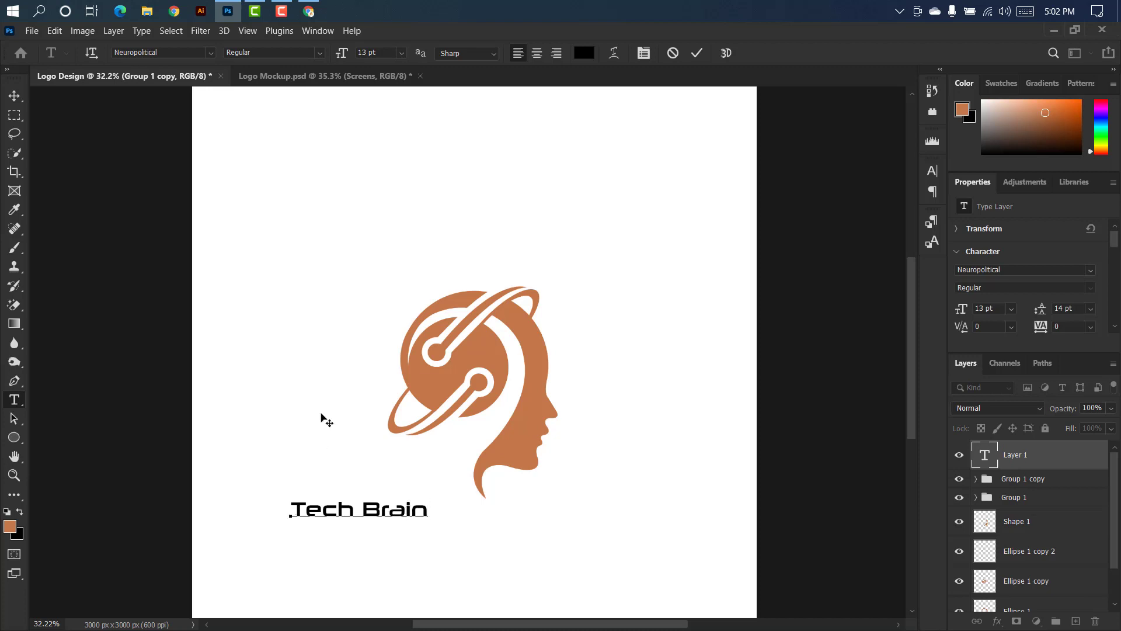
Scale the Tech Brain text to about 237% and centre it just below the head logo.
click(696, 52)
key(ctrl+t)
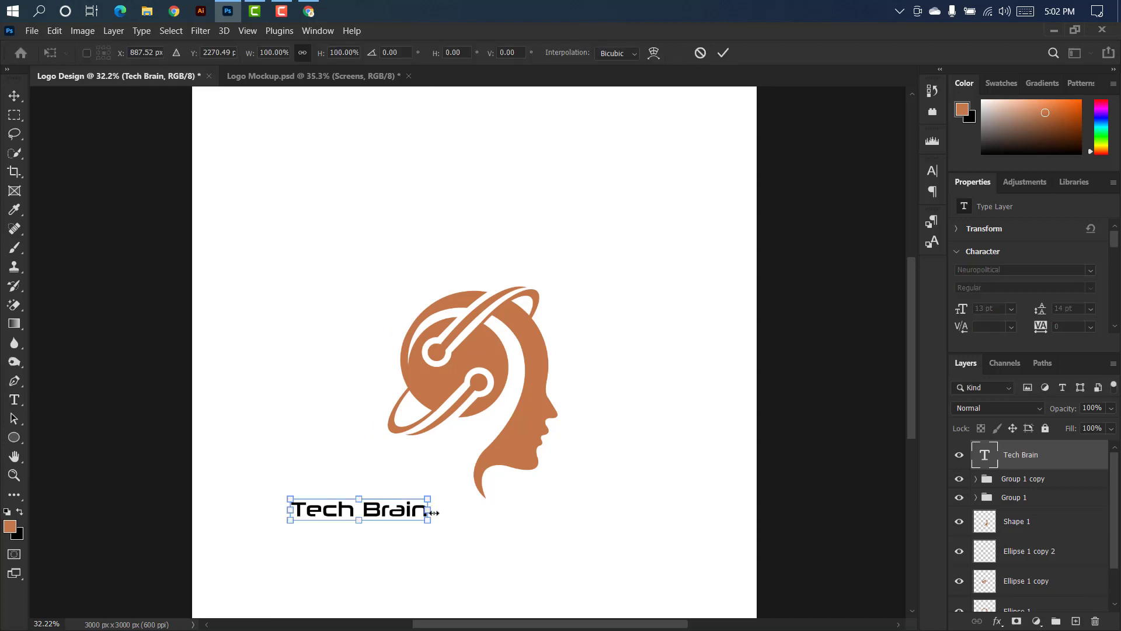
drag(433, 512, 618, 506)
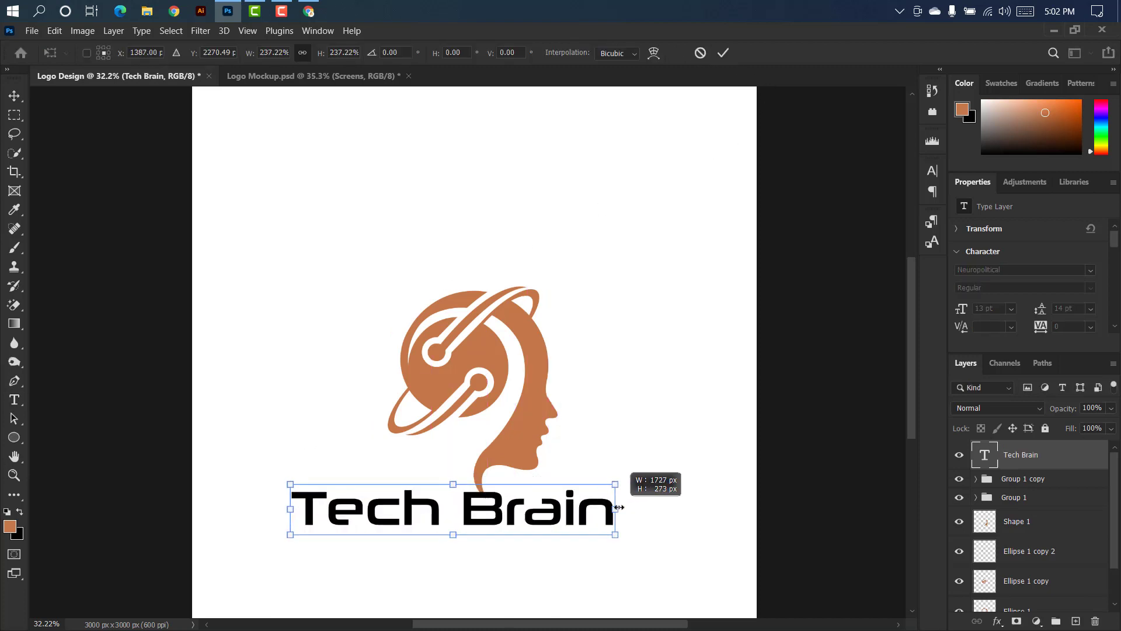
drag(526, 502, 544, 516)
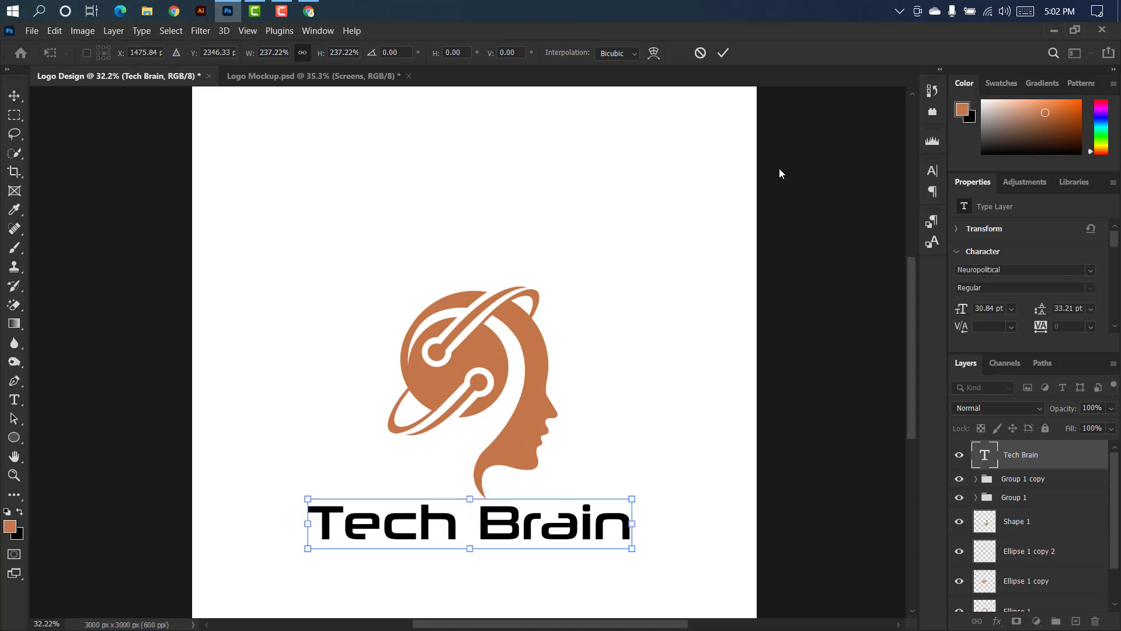
click(722, 53)
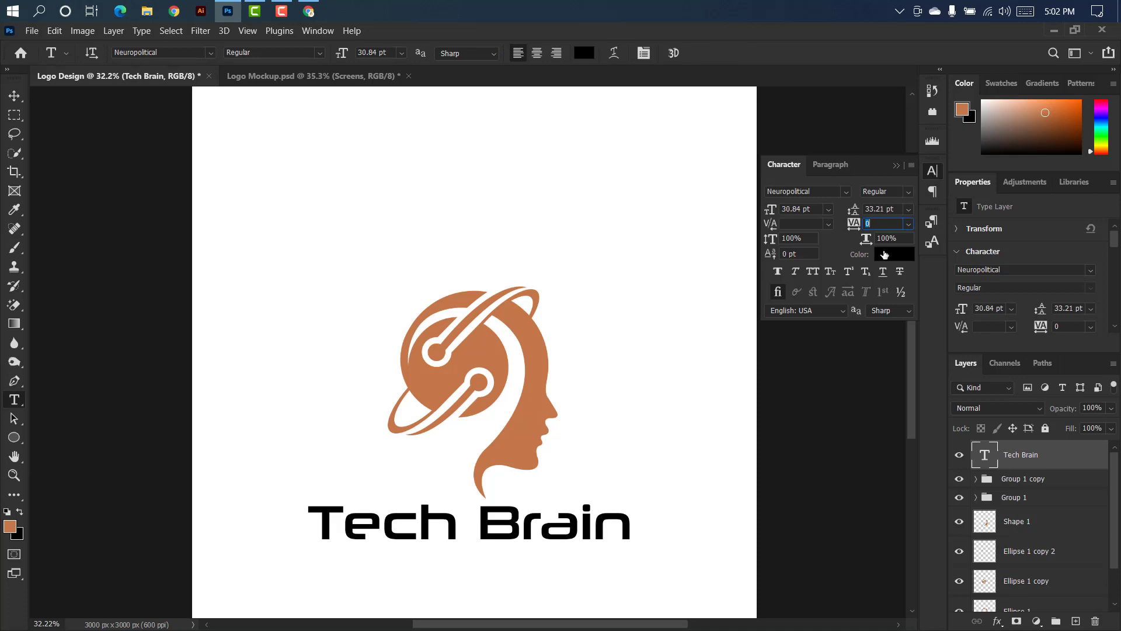
Confirm black 000000 as the Tech Brain text color and Neuropolitical as its font.
click(884, 254)
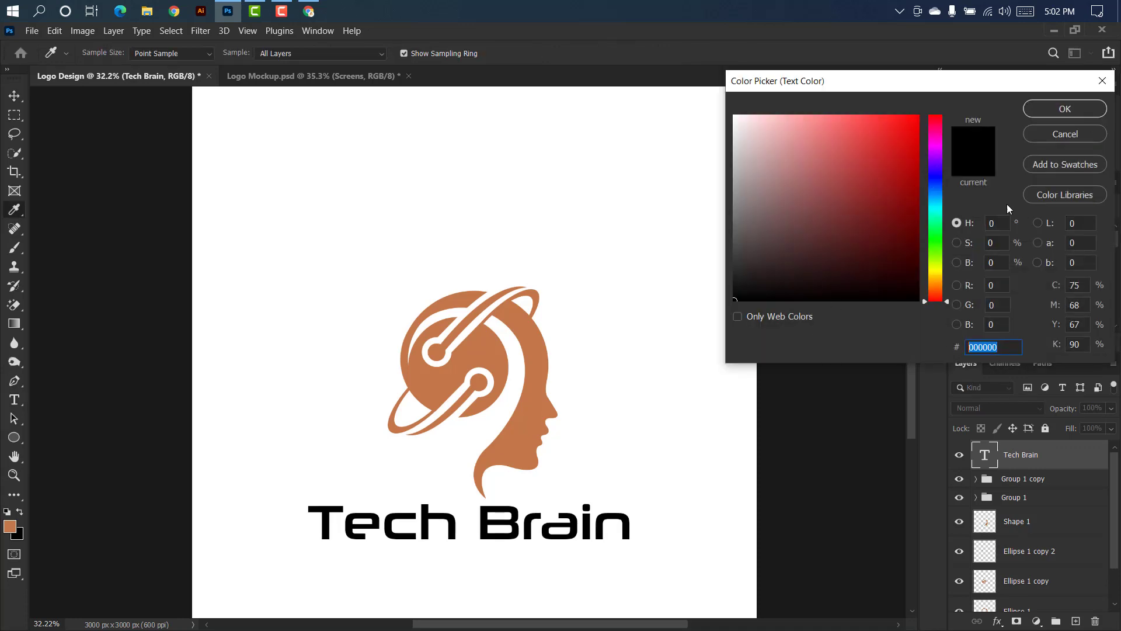
click(1059, 110)
click(843, 193)
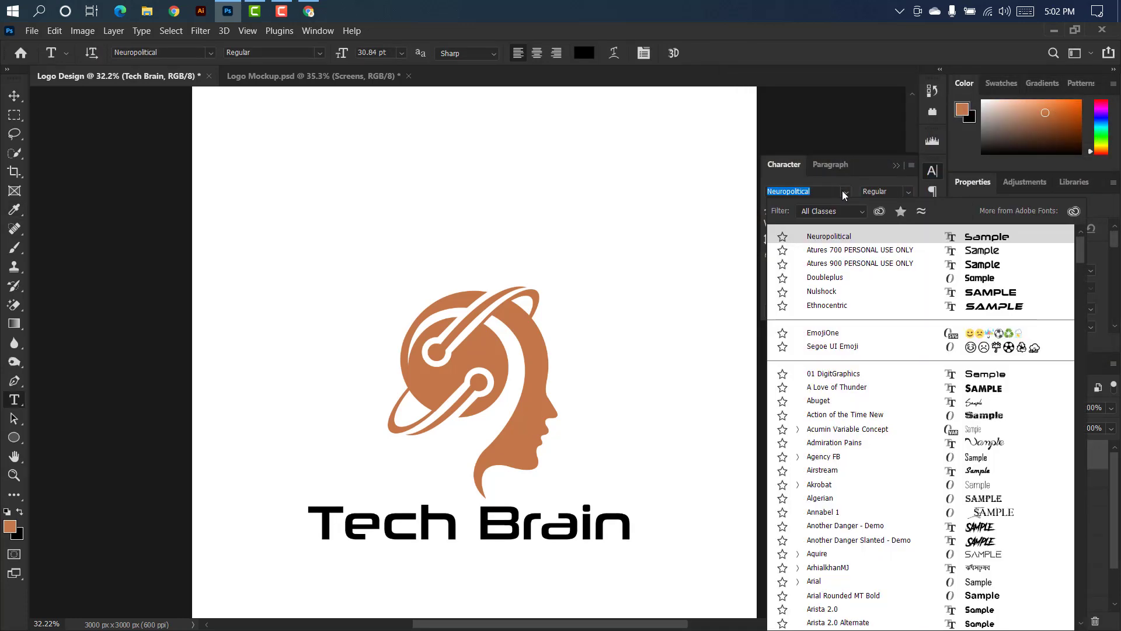
click(850, 236)
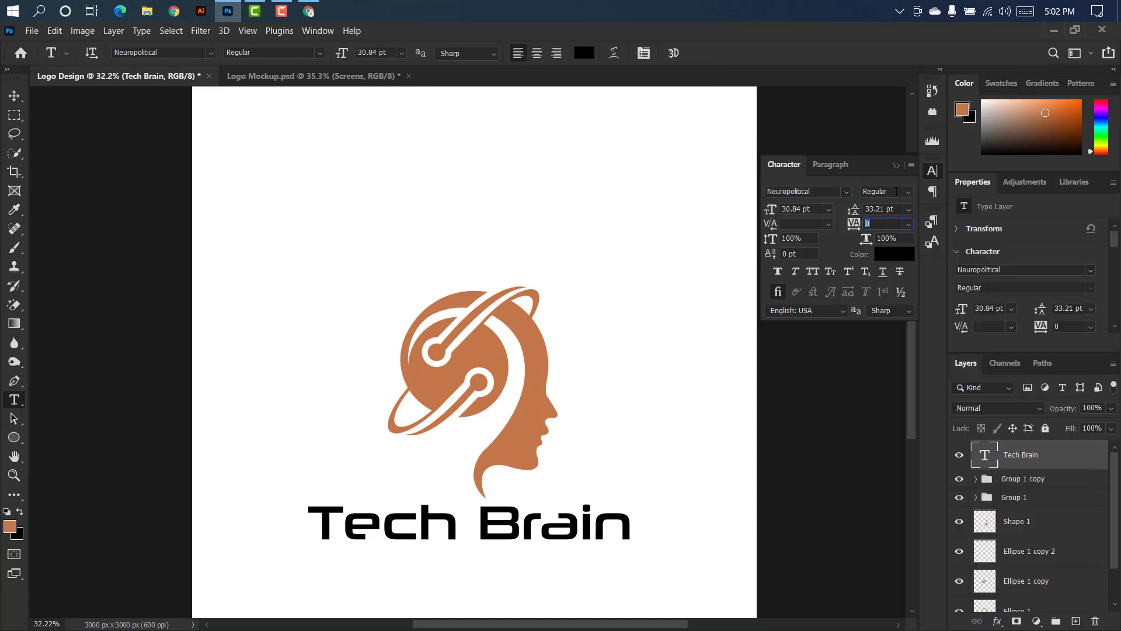
click(896, 191)
click(898, 167)
Duplicate the Tech Brain text layer and move the copy directly beneath the original caption.
drag(1056, 455, 1075, 620)
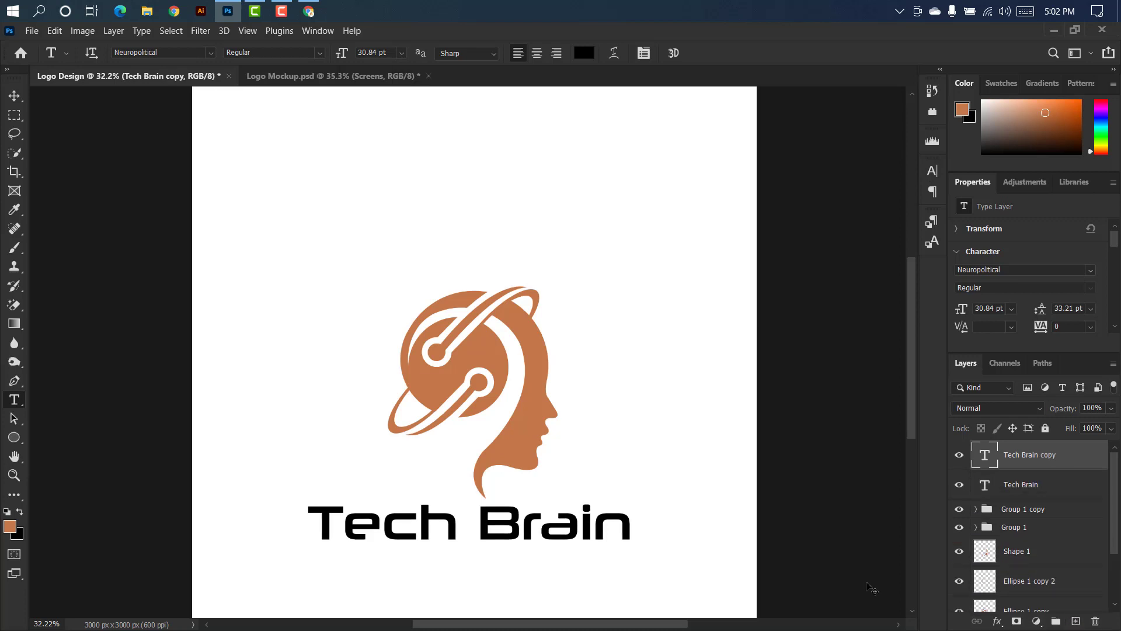
key(ctrl+t)
drag(542, 520, 547, 570)
Replace the text of the duplicated caption with "YOUR SOLOGAN".
double_click(984, 455)
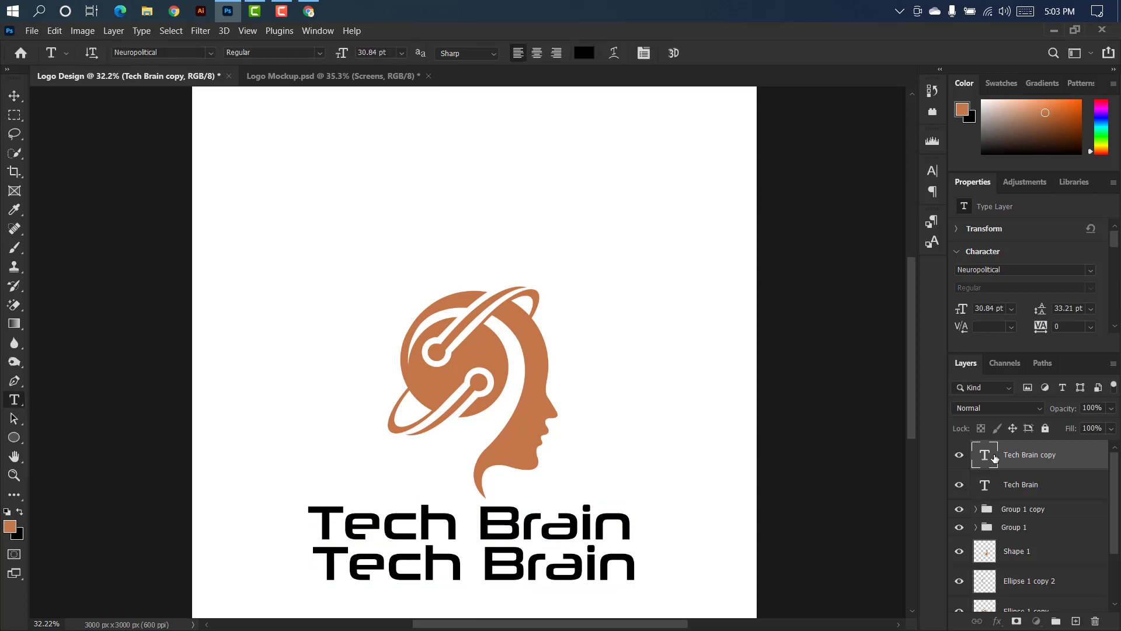
text(YOUR SOLOGA)
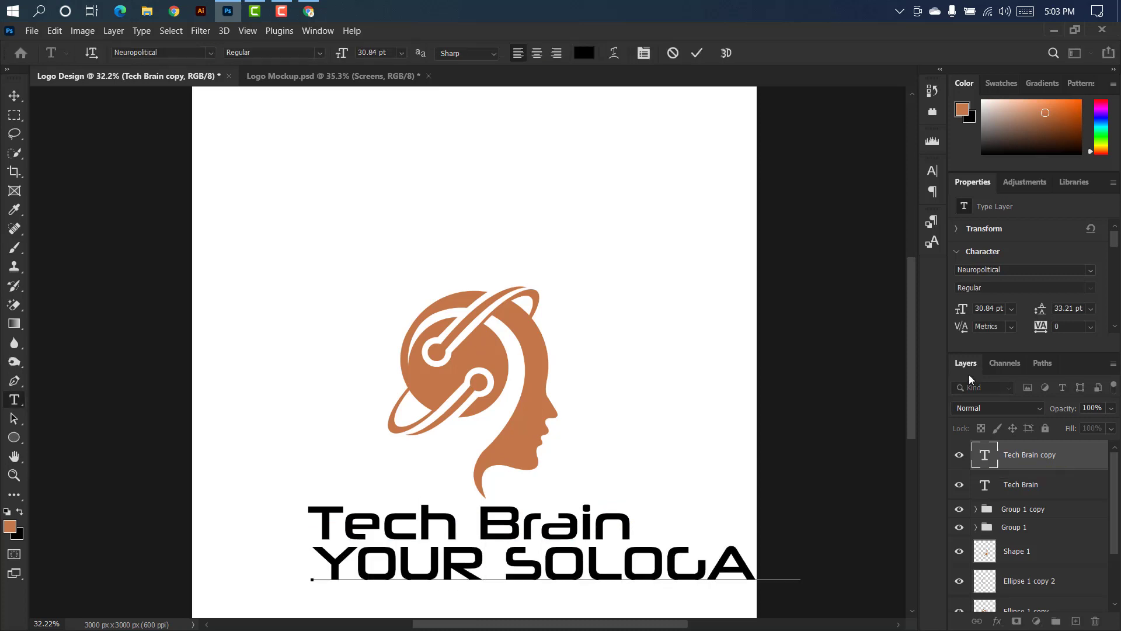
click(696, 52)
Scale the YOUR SOLOGAN text to about 38.5% and place it beneath the Tech Brain caption.
key(ctrl+t)
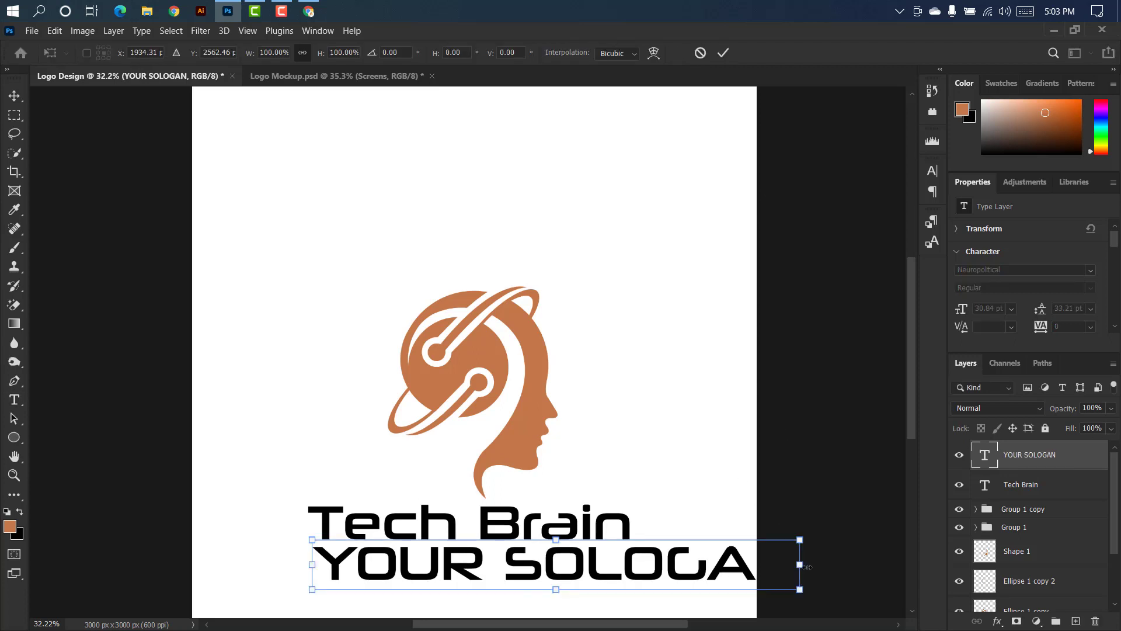
drag(782, 567, 517, 553)
drag(444, 568, 458, 564)
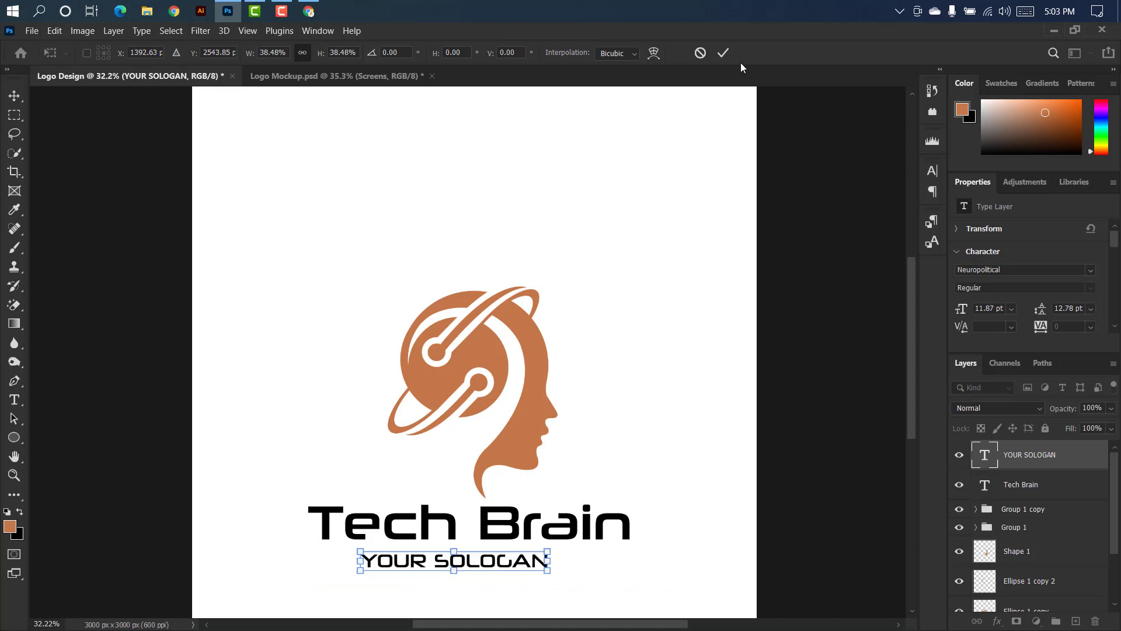
click(724, 53)
key(t)
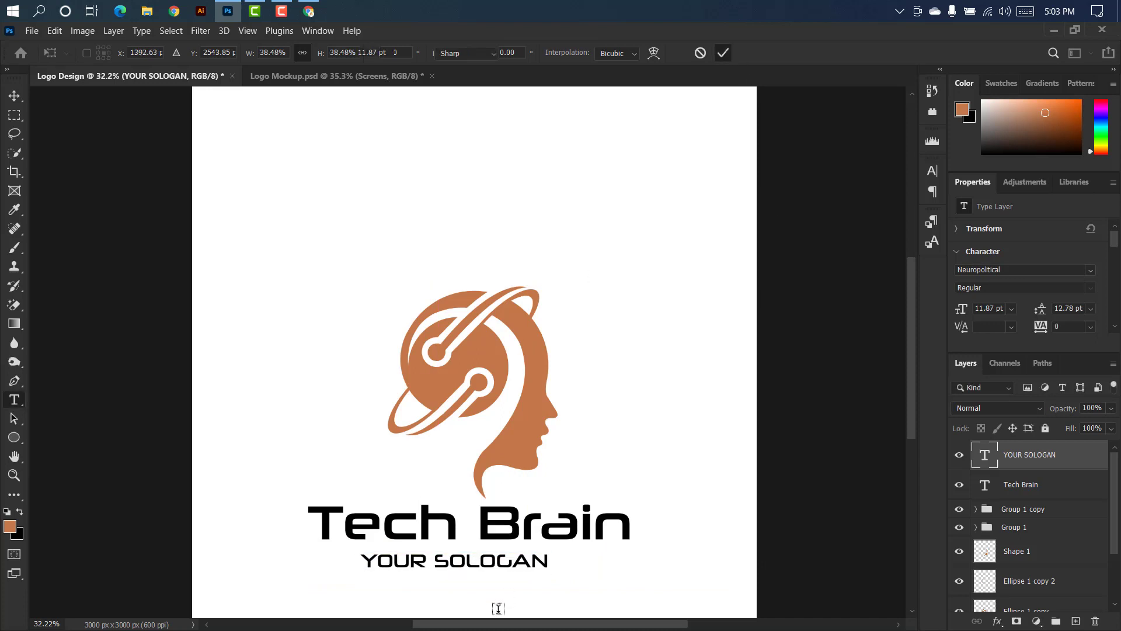
Move the YOUR SOLOGAN line slightly toward the caption's centre and nudge it down to leave a small gap.
click(7, 96)
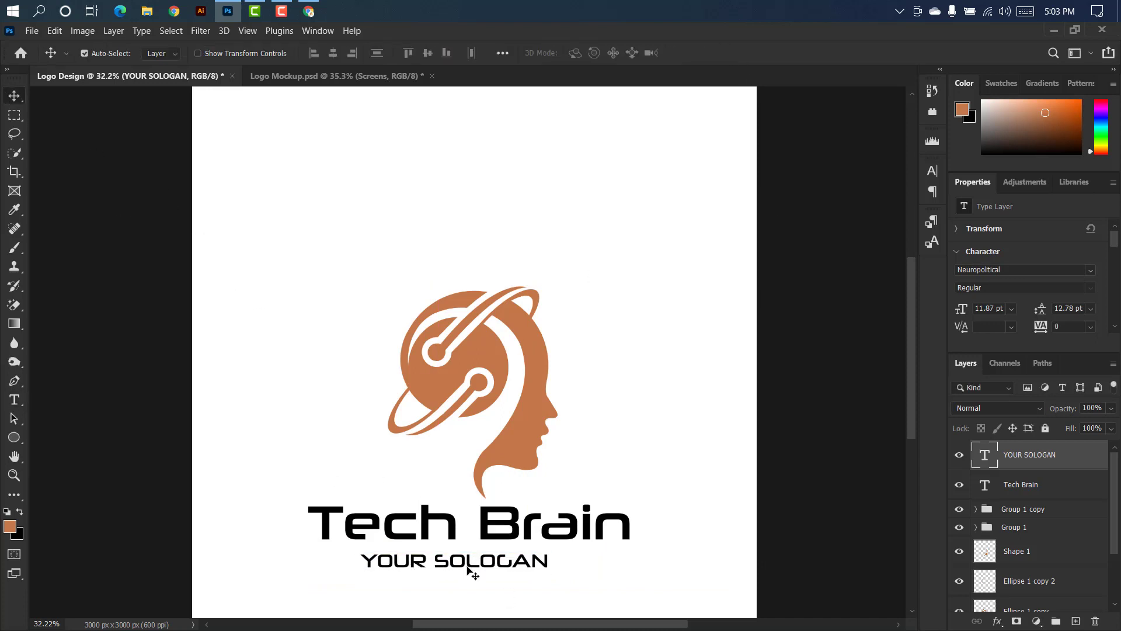
drag(468, 569, 477, 560)
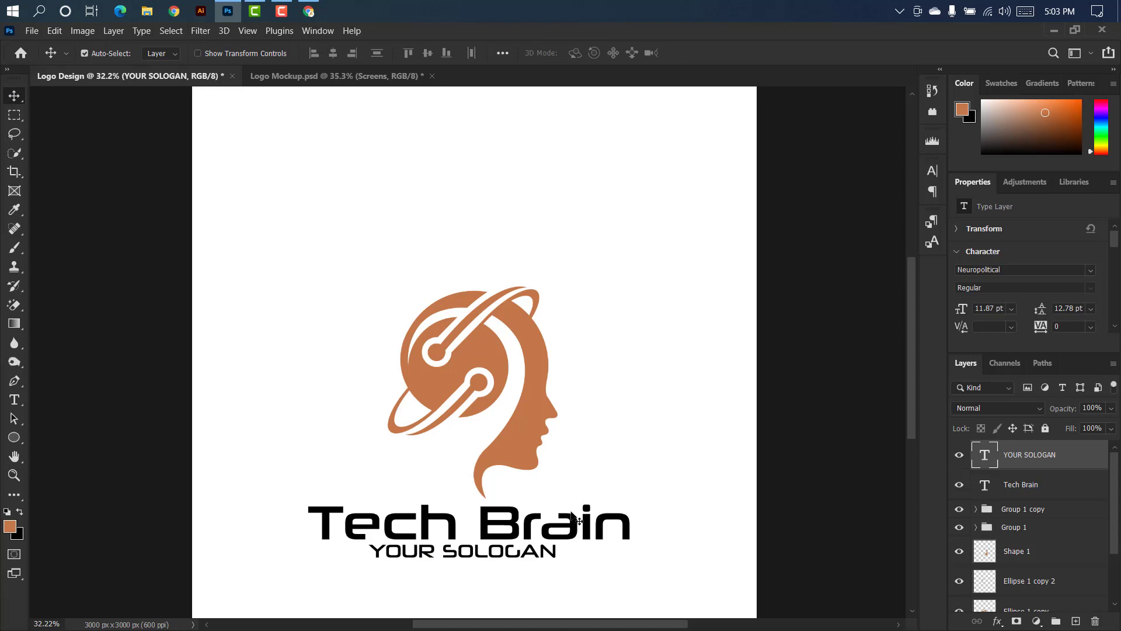
key(Down)
key(Down)
key(Down)
key(Down)
key(Down)
key(Down)
key(Down)
key(Down)
Select all text, group, shape and ellipse layers except Background and move the whole logo up toward the canvas centre.
ctrl+click(1051, 491)
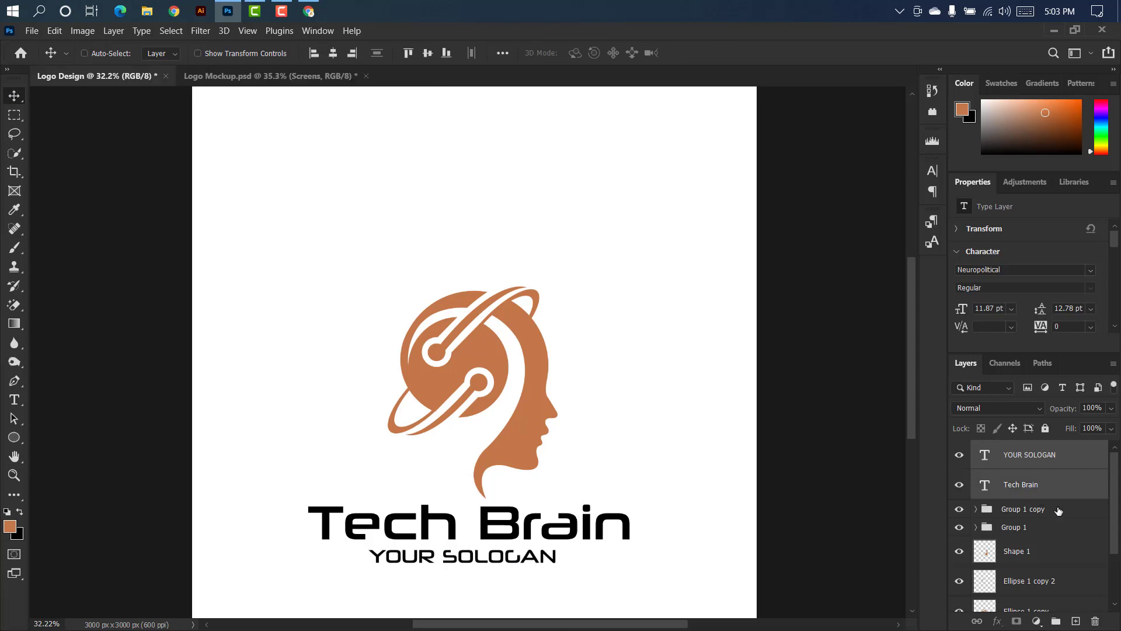
ctrl+click(1058, 510)
ctrl+click(1047, 527)
ctrl+click(1045, 551)
ctrl+click(1042, 581)
scroll(1033, 578, down, 2)
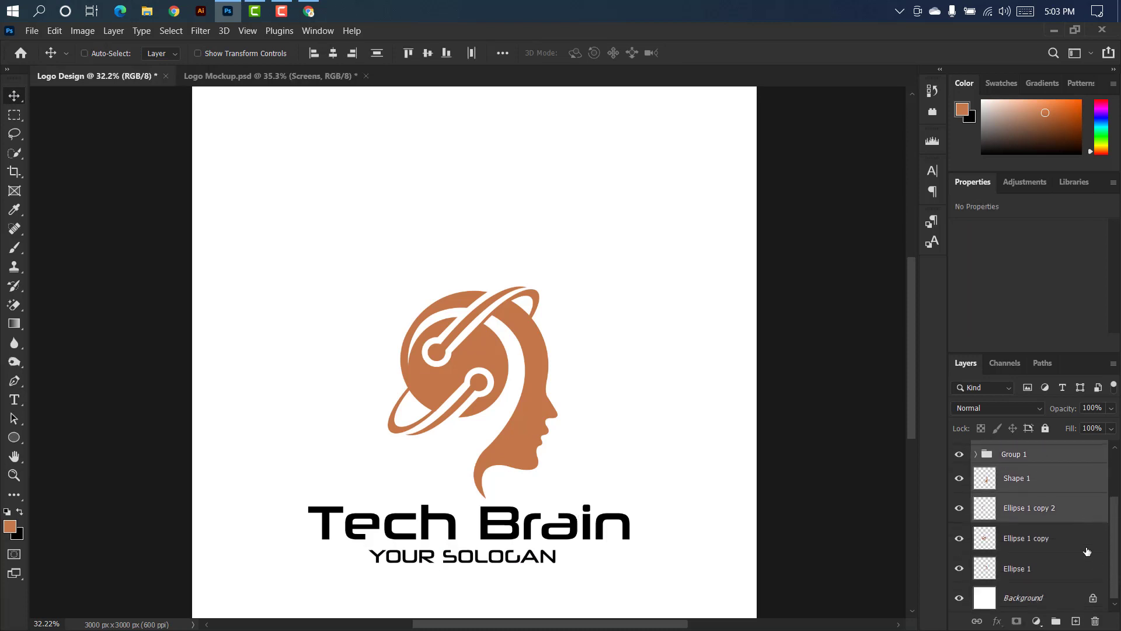
ctrl+click(1018, 538)
ctrl+click(1013, 568)
key(ctrl+t)
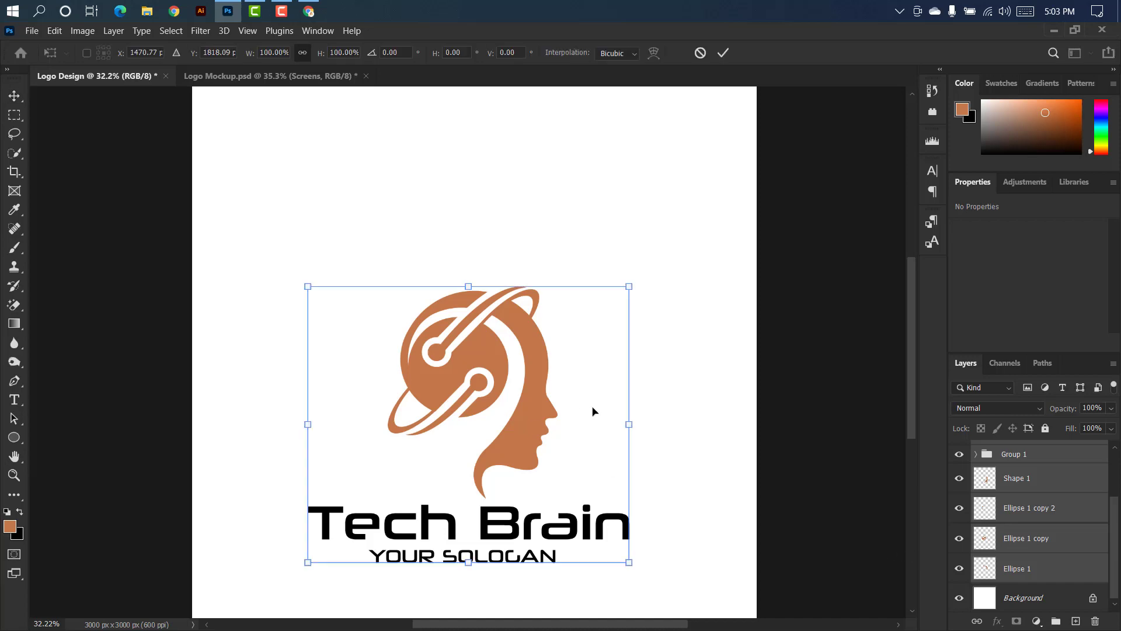
drag(593, 412, 586, 348)
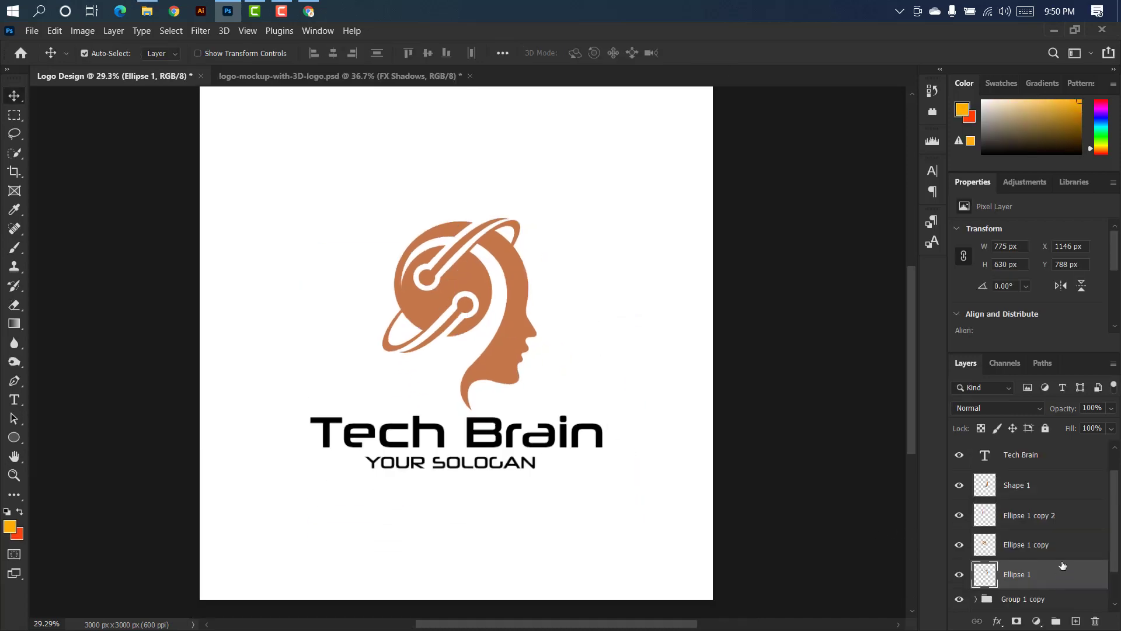
Merge the Ellipse 1, Ellipse 1 copy 2 and Shape 1 layers into one layer.
ctrl+click(1079, 519)
ctrl+click(1078, 493)
right_click(1078, 494)
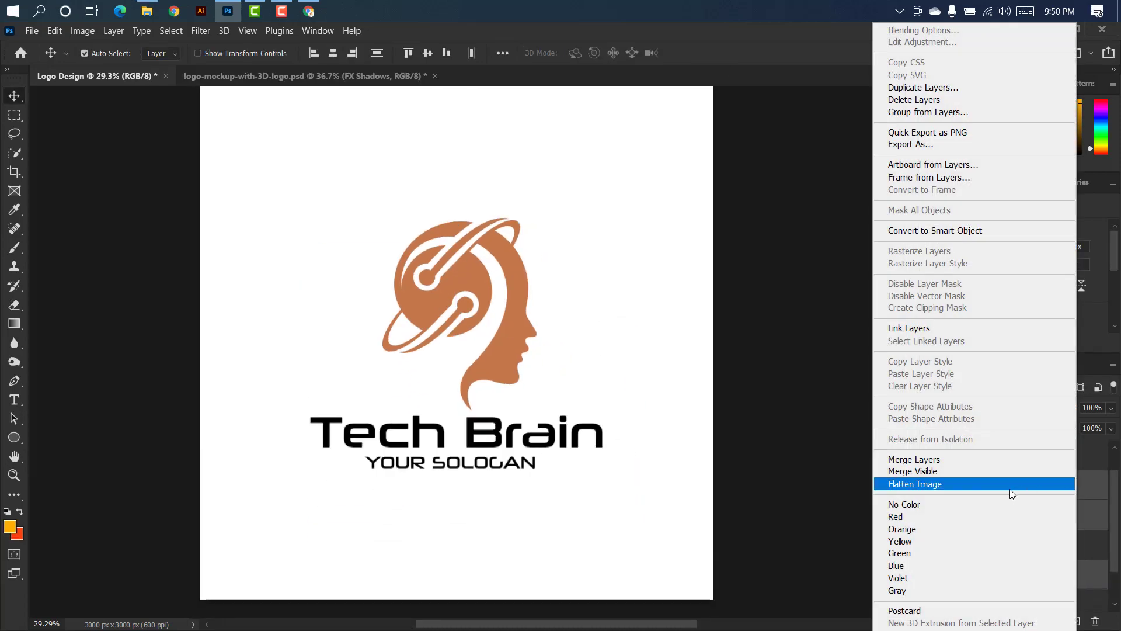
click(964, 458)
Apply a linear cyan-to-blue Gradient Overlay at 54% scale to the inner circle layer, Ellipse 1 copy.
scroll(485, 289, down, 1)
click(485, 289)
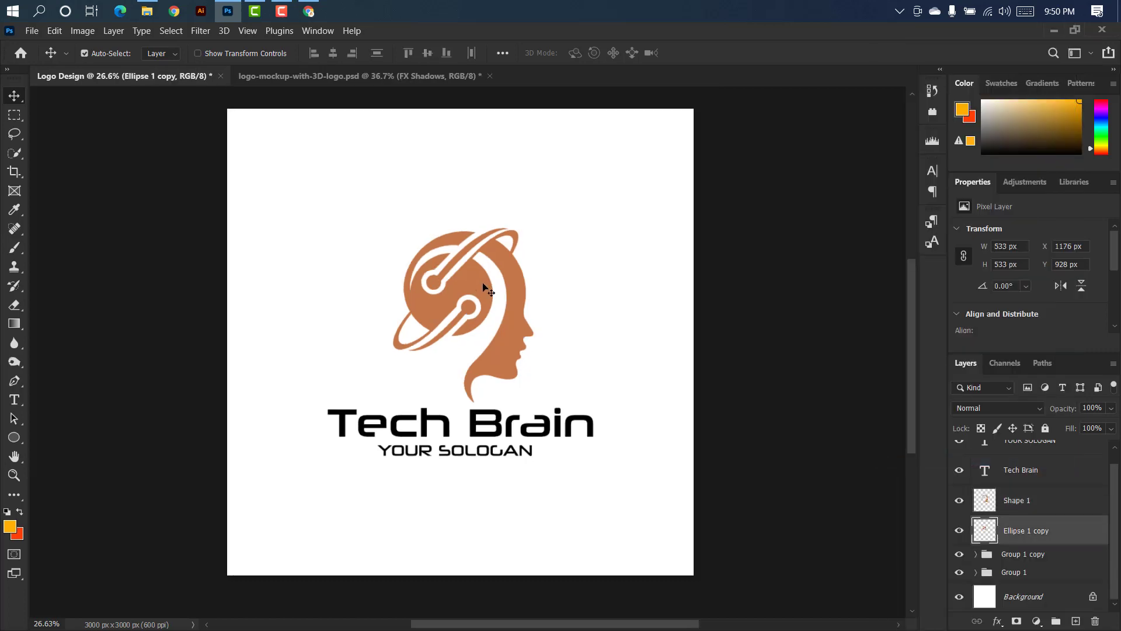
double_click(1085, 536)
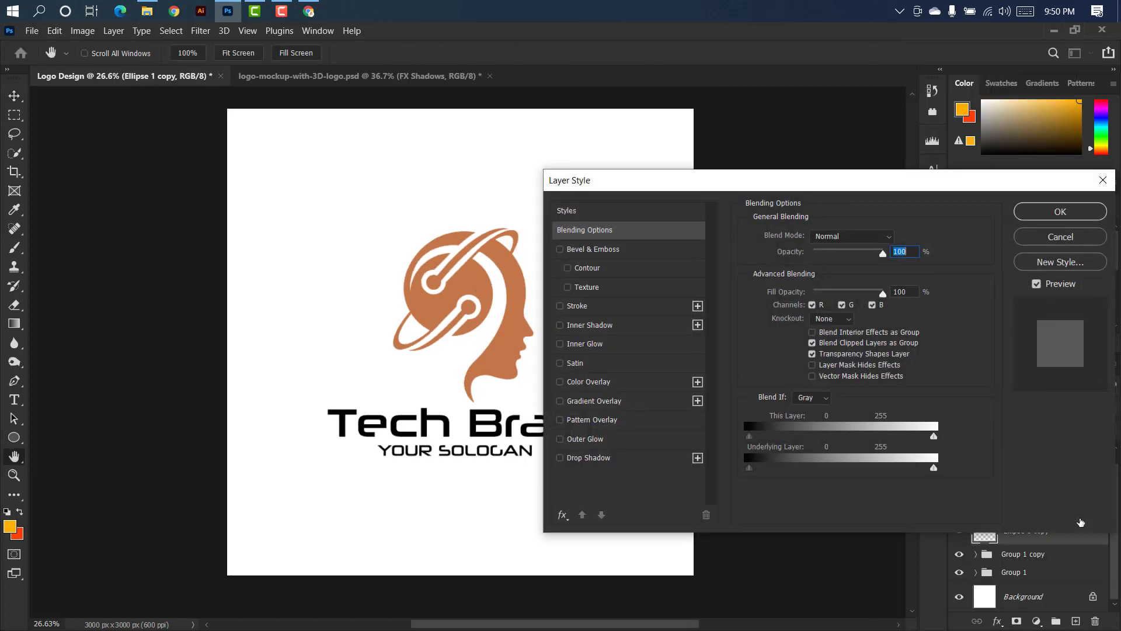
click(648, 402)
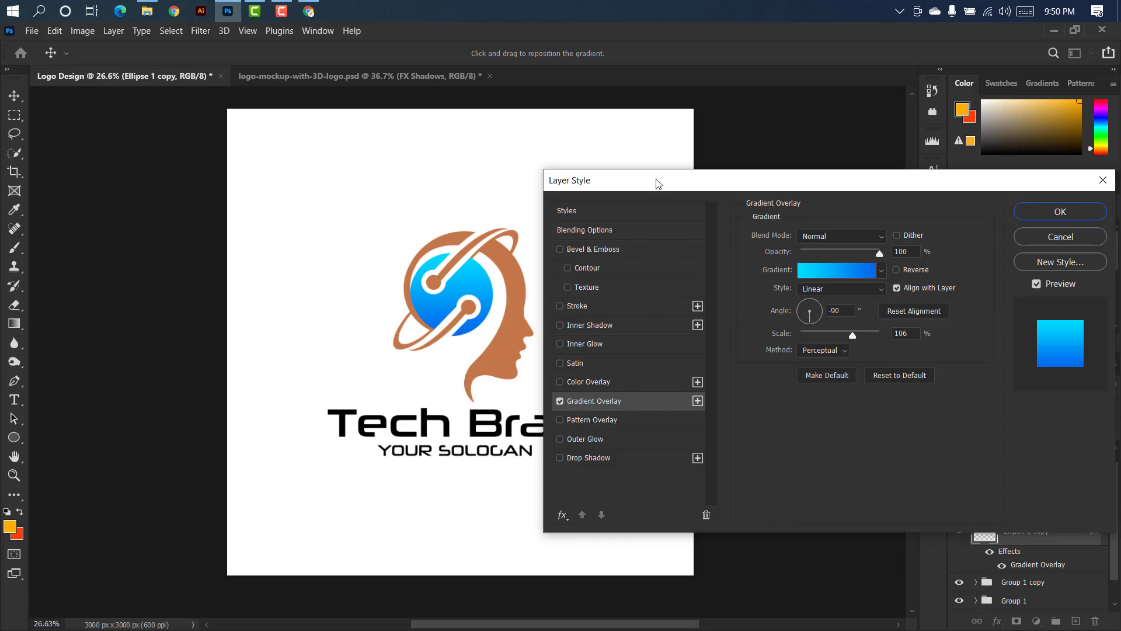
drag(658, 183, 702, 175)
click(895, 326)
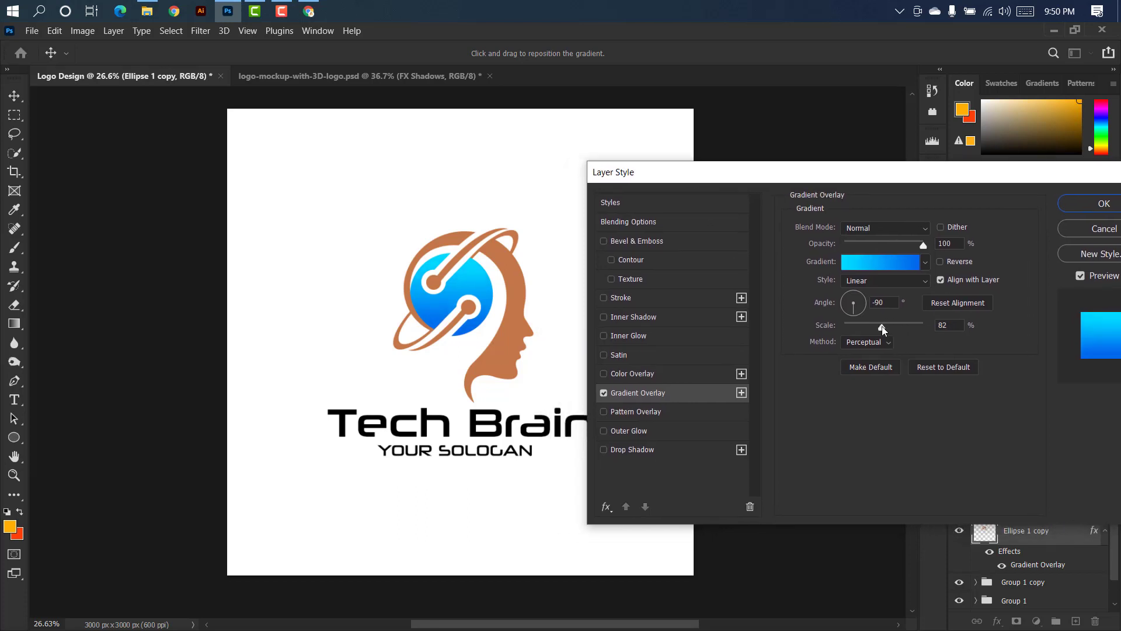
drag(861, 324, 865, 325)
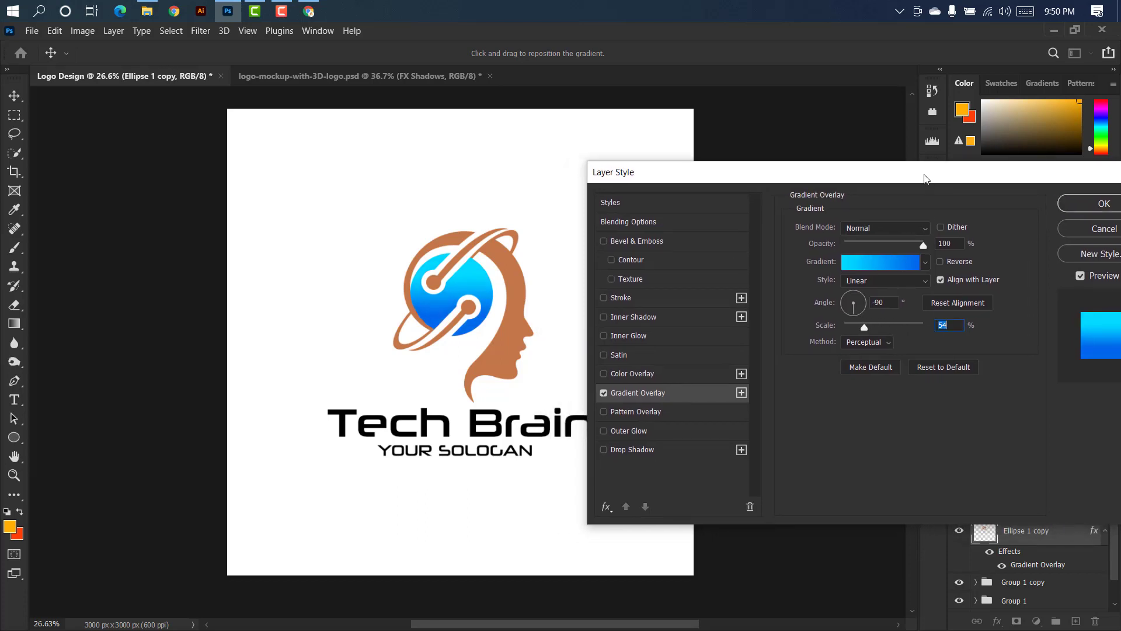
drag(925, 177, 828, 176)
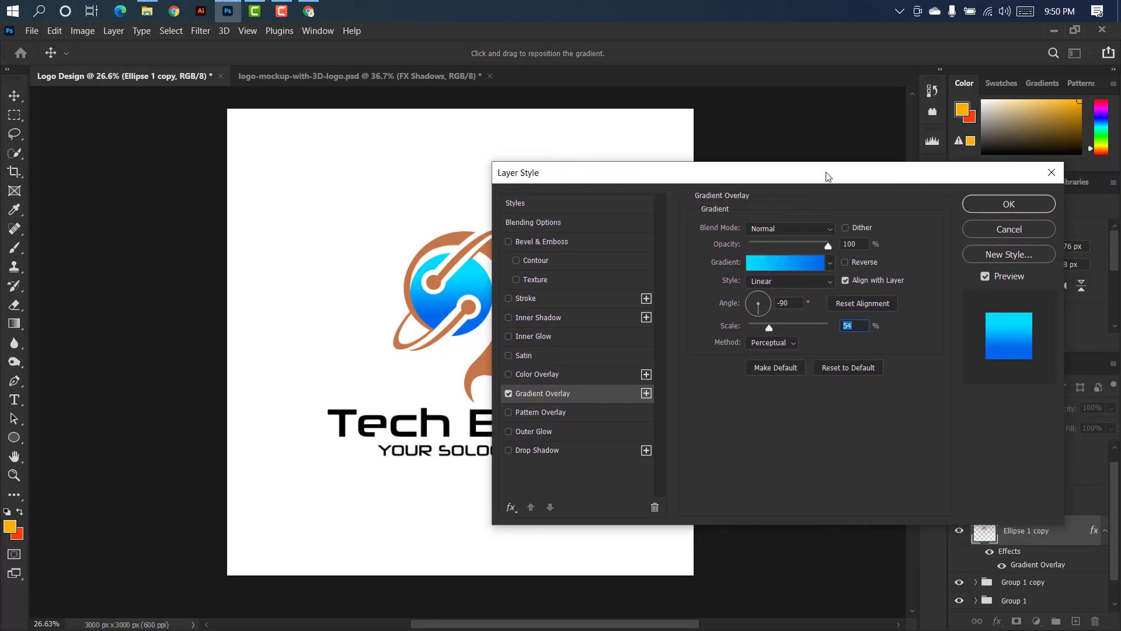
click(1006, 204)
Turn off Color Overlay and enable Gradient Overlay on Ellipse 3, the upper ring end in Group 1 copy.
scroll(538, 222, up, 2)
click(538, 221)
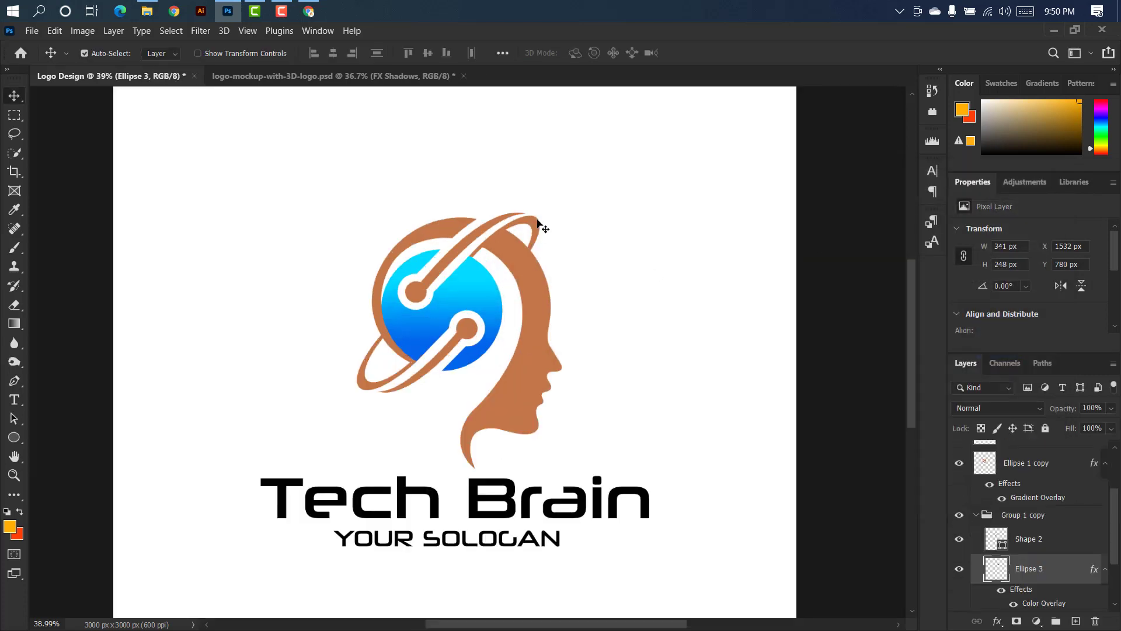
double_click(1075, 567)
drag(632, 181, 793, 163)
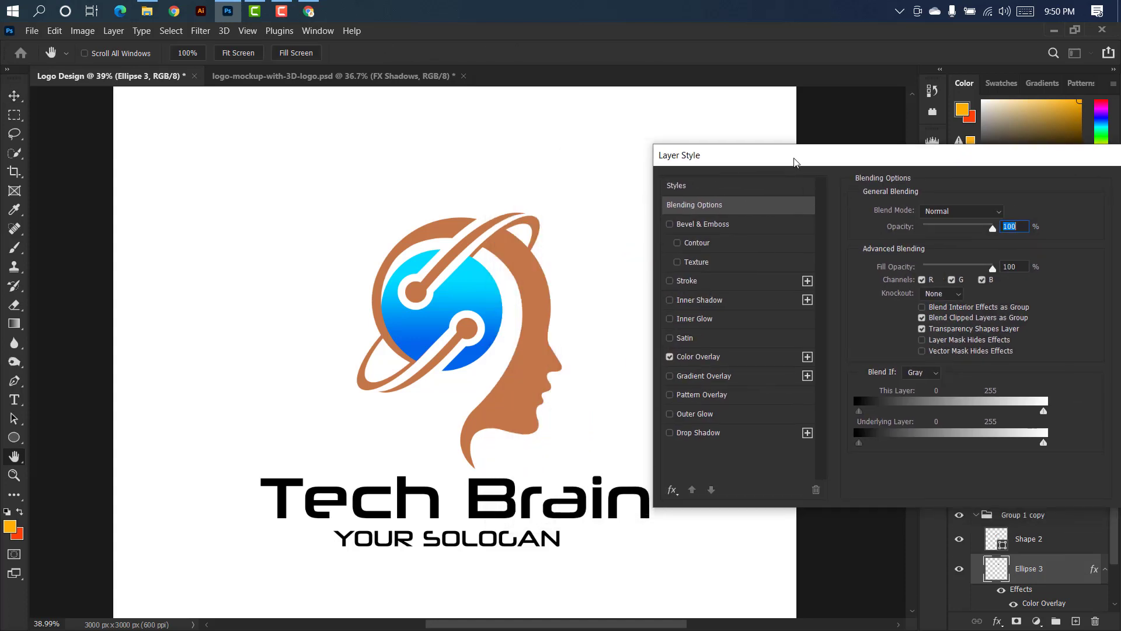
click(670, 357)
click(759, 378)
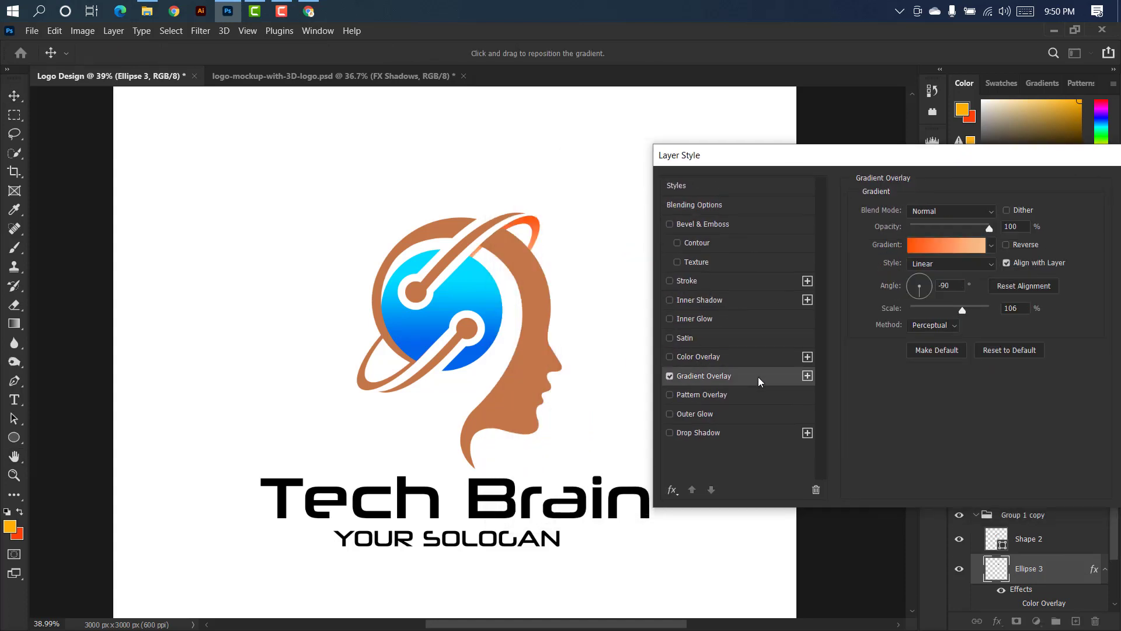
Set the Ellipse 3 gradient stops to blue 0066eb and cyan 01dbff, sampled from the inner circle.
click(939, 246)
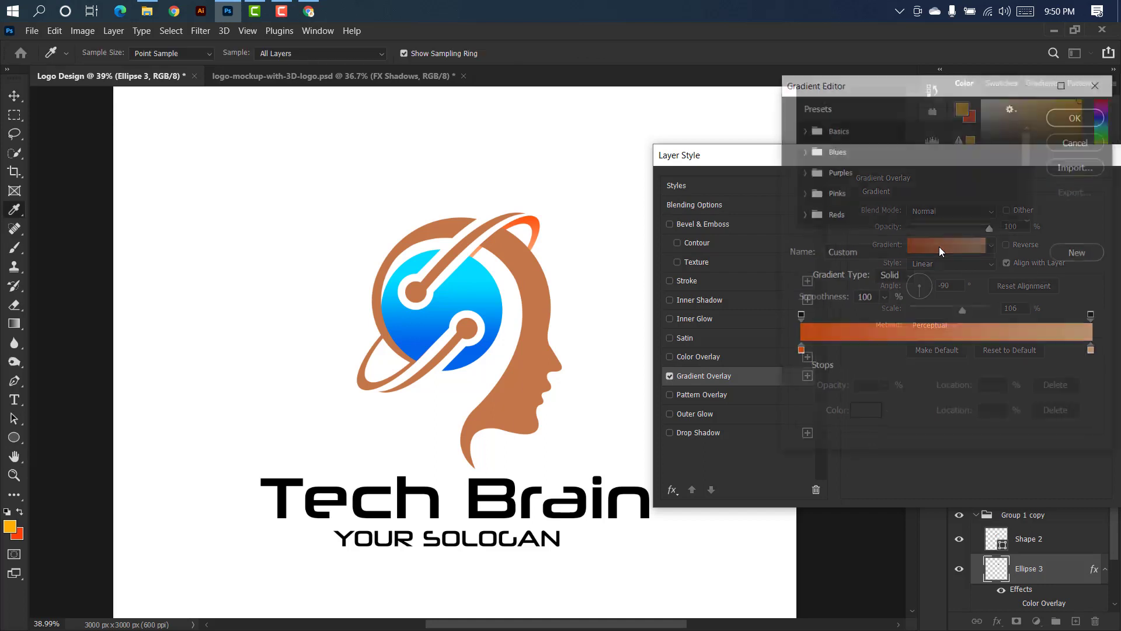
double_click(800, 351)
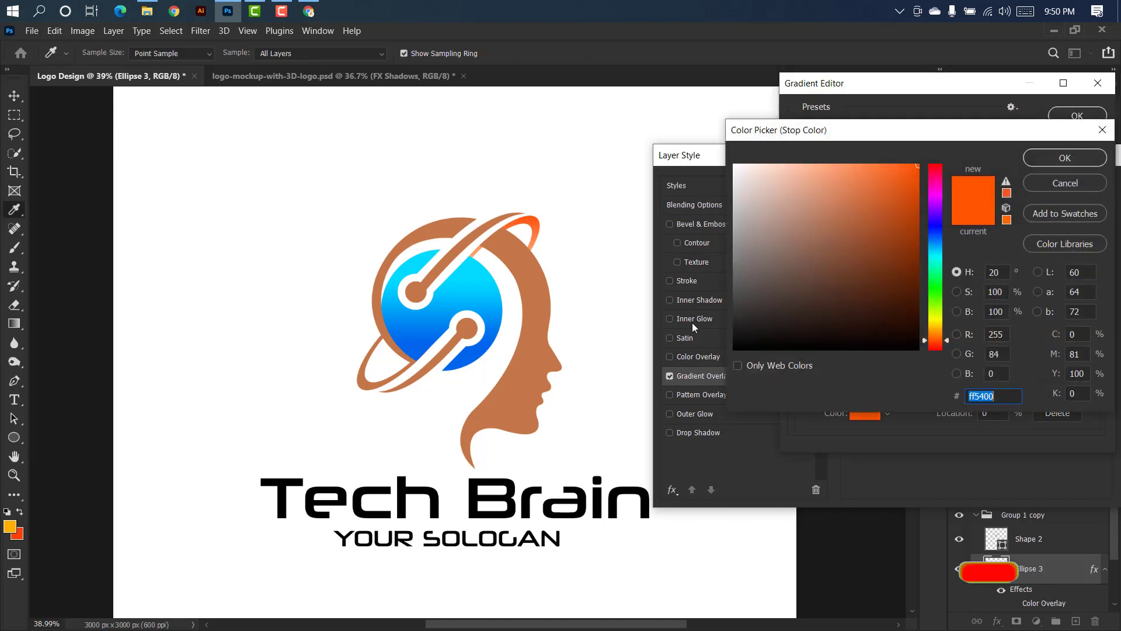
click(418, 349)
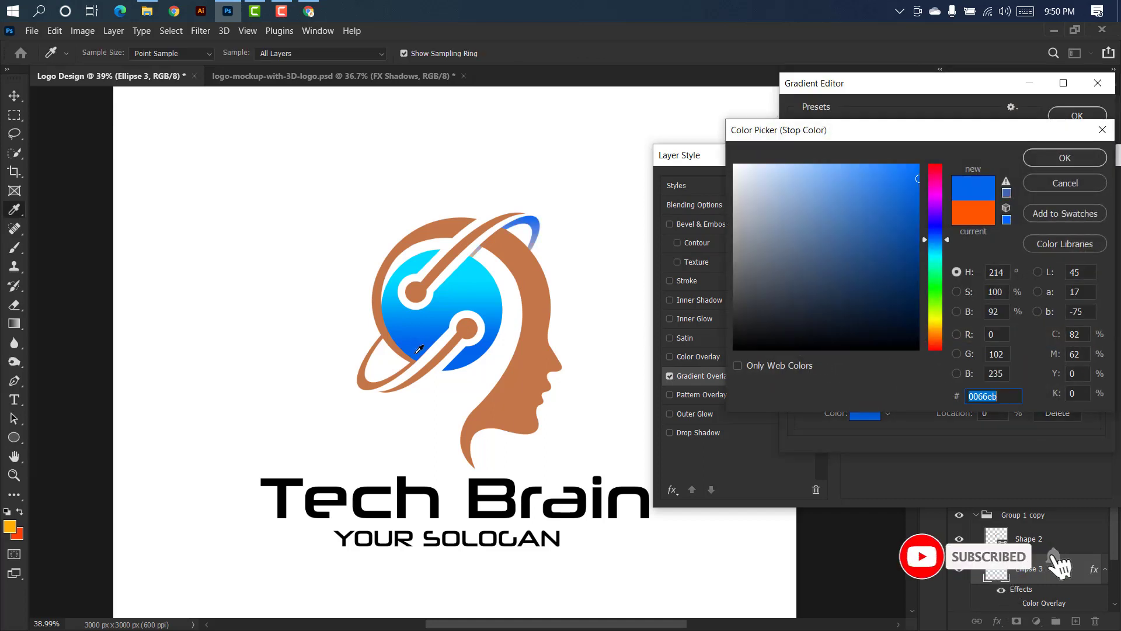
click(1062, 159)
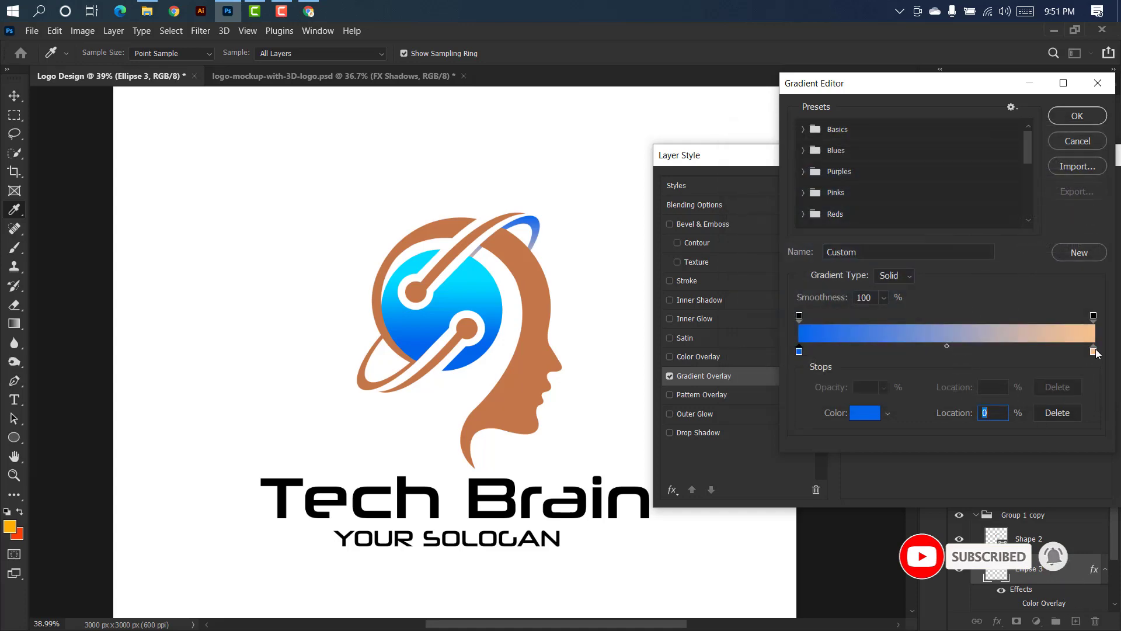
double_click(1094, 351)
click(474, 257)
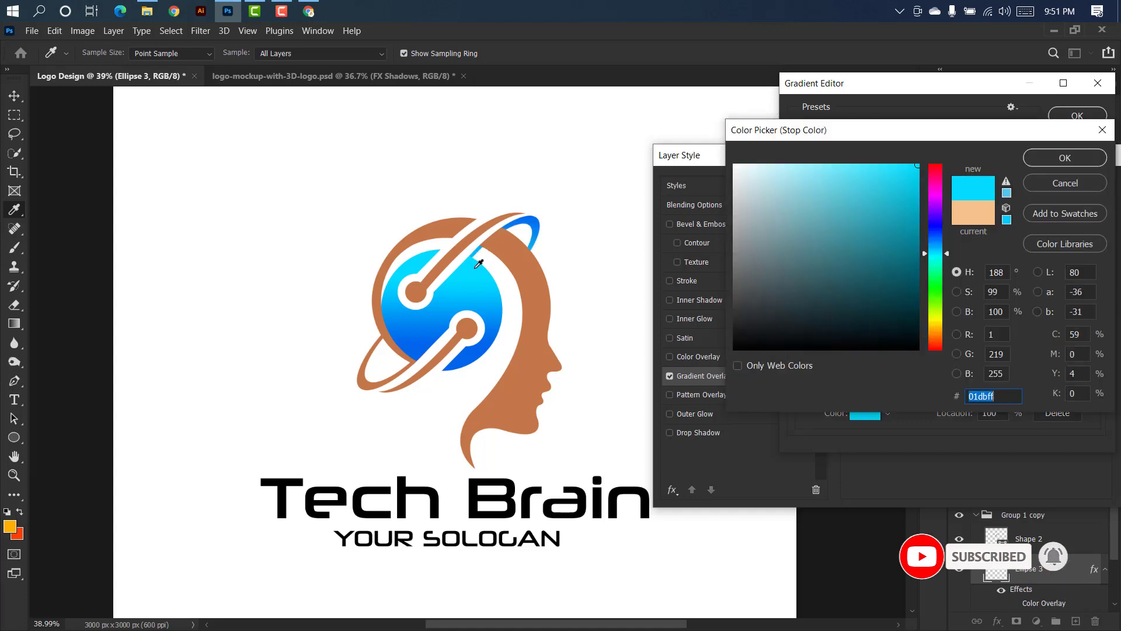
click(1065, 159)
click(1061, 121)
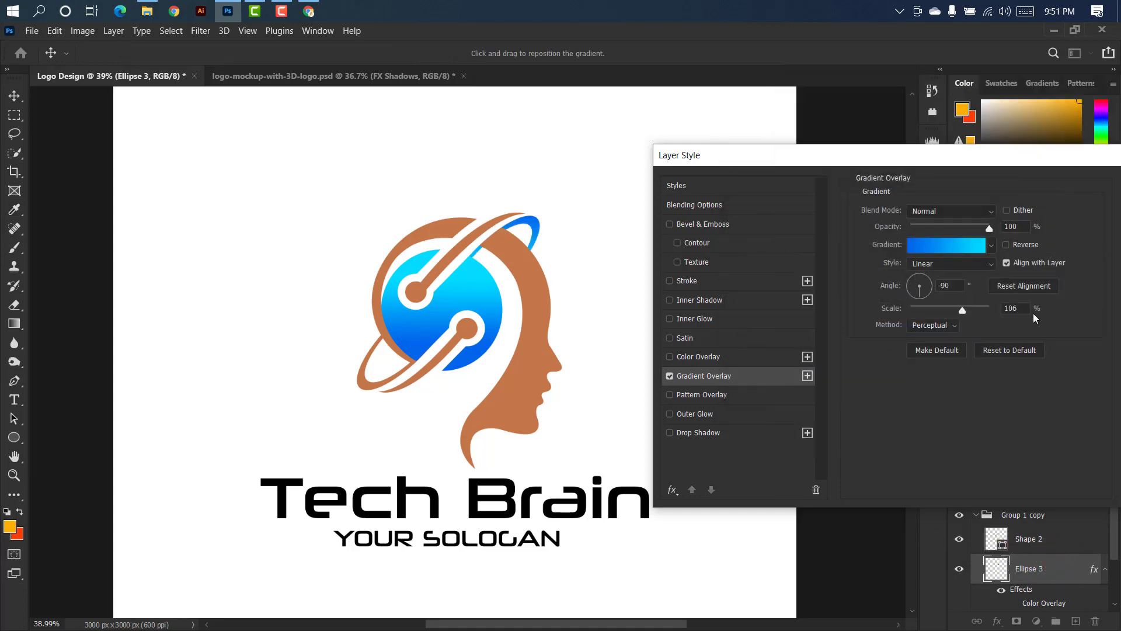
Set the Ellipse 3 gradient overlay in Group 1 copy to a -140° angle and 101% scale.
drag(986, 156, 912, 156)
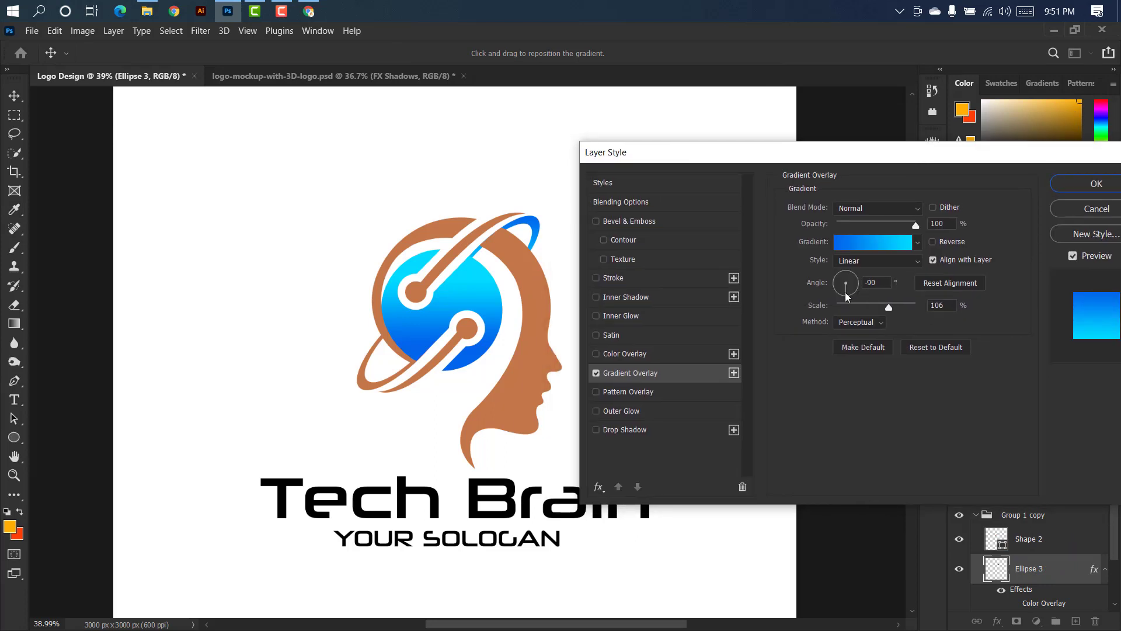
drag(843, 293, 887, 306)
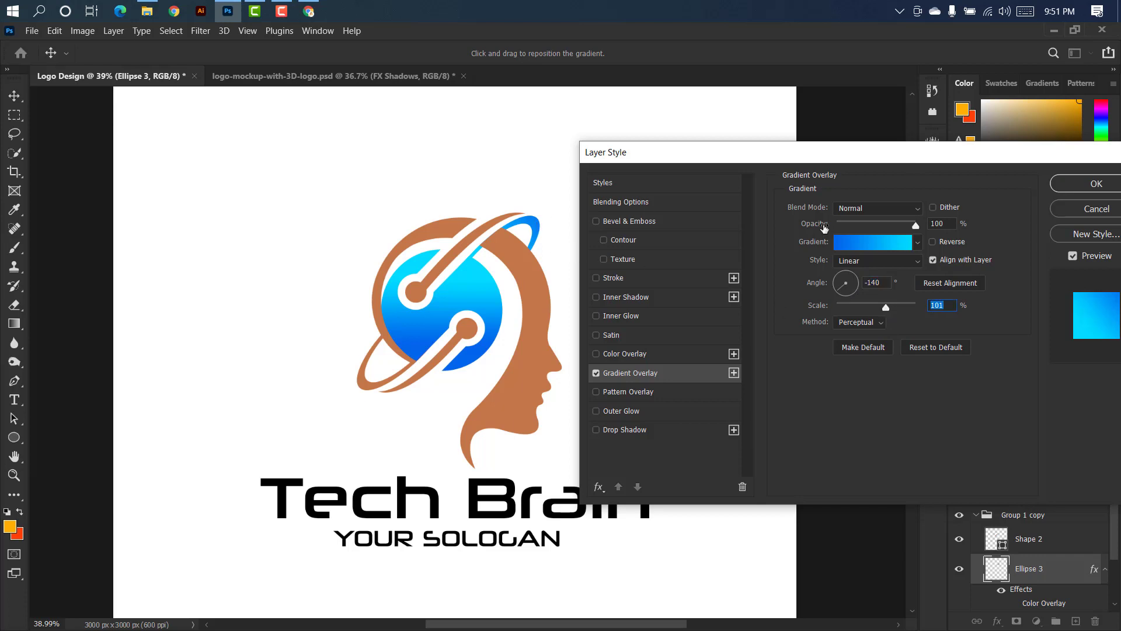
click(1077, 188)
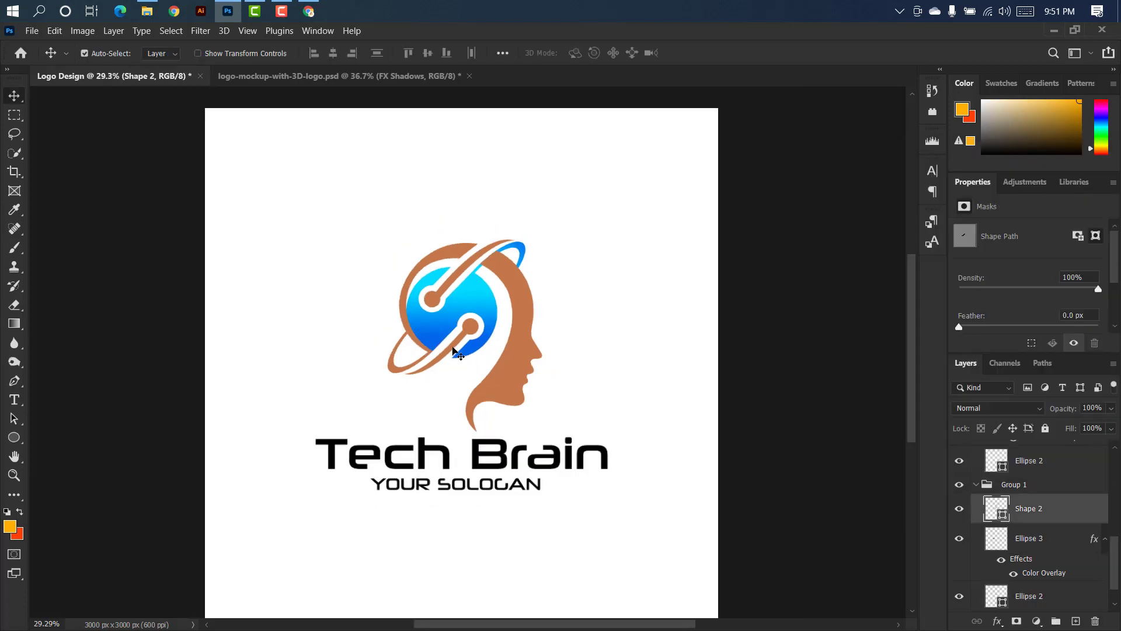
Merge the Shape 2 and Ellipse 2 shape layers in Group 1 into one shape.
ctrl+click(1076, 595)
right_click(1076, 595)
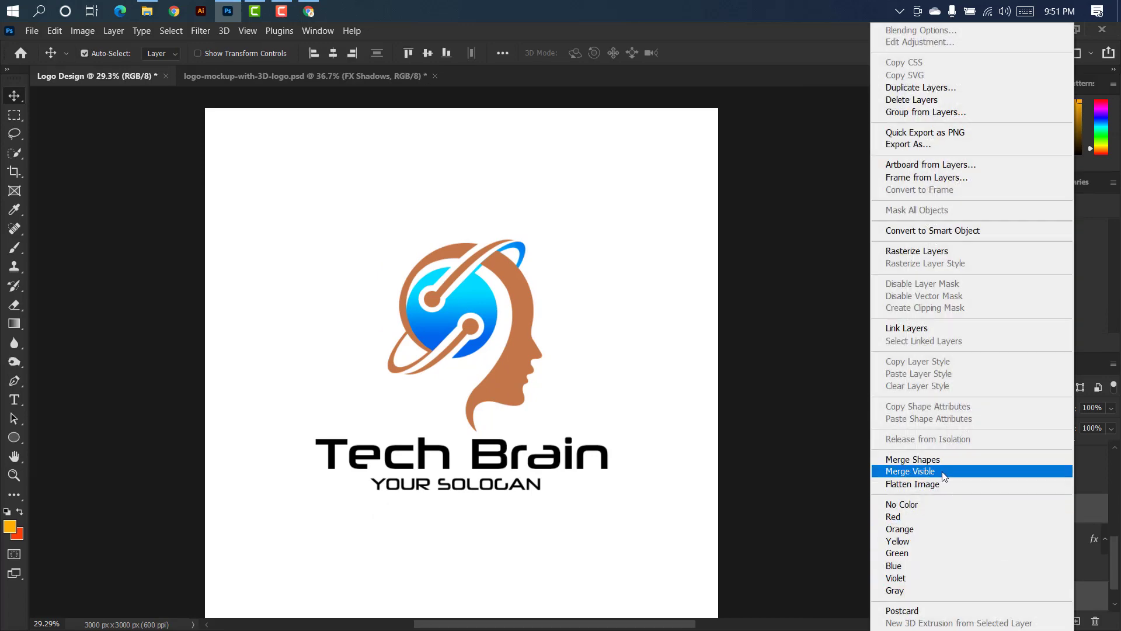
click(939, 460)
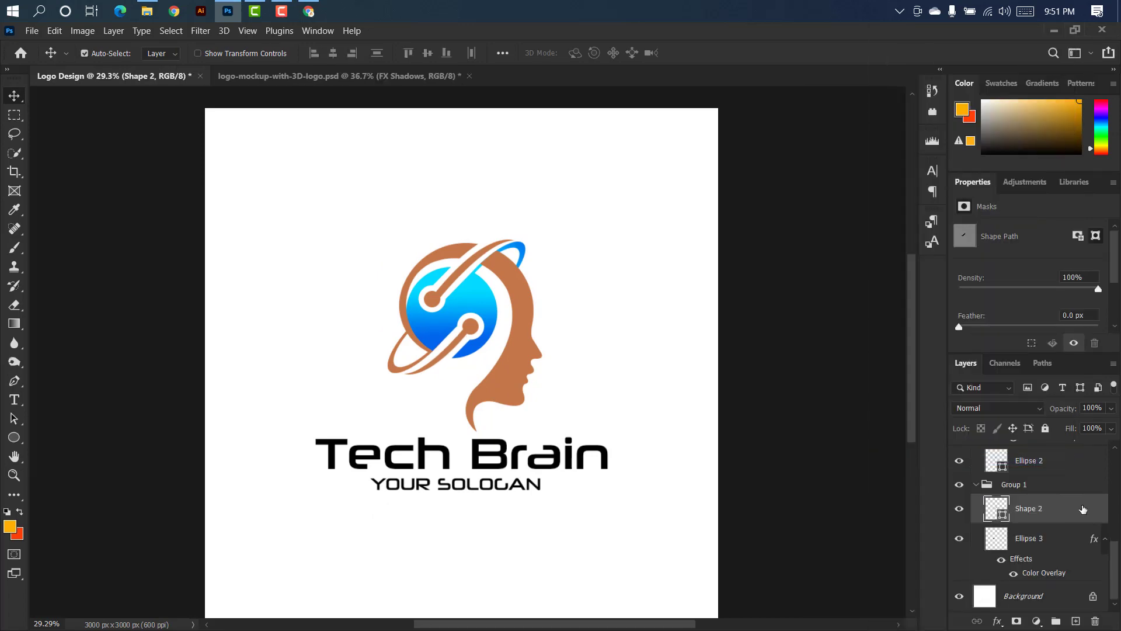
Apply a linear blue-to-cyan Gradient Overlay at -140° and 87% scale to Shape 2 in Group 1.
double_click(1083, 509)
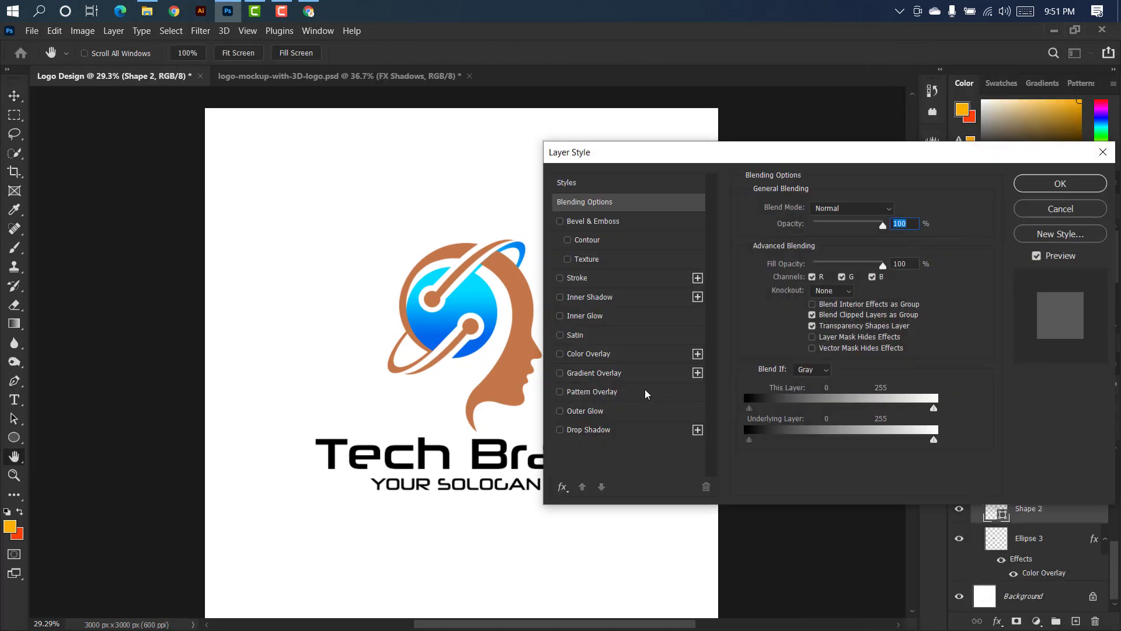
click(643, 372)
drag(849, 307, 841, 307)
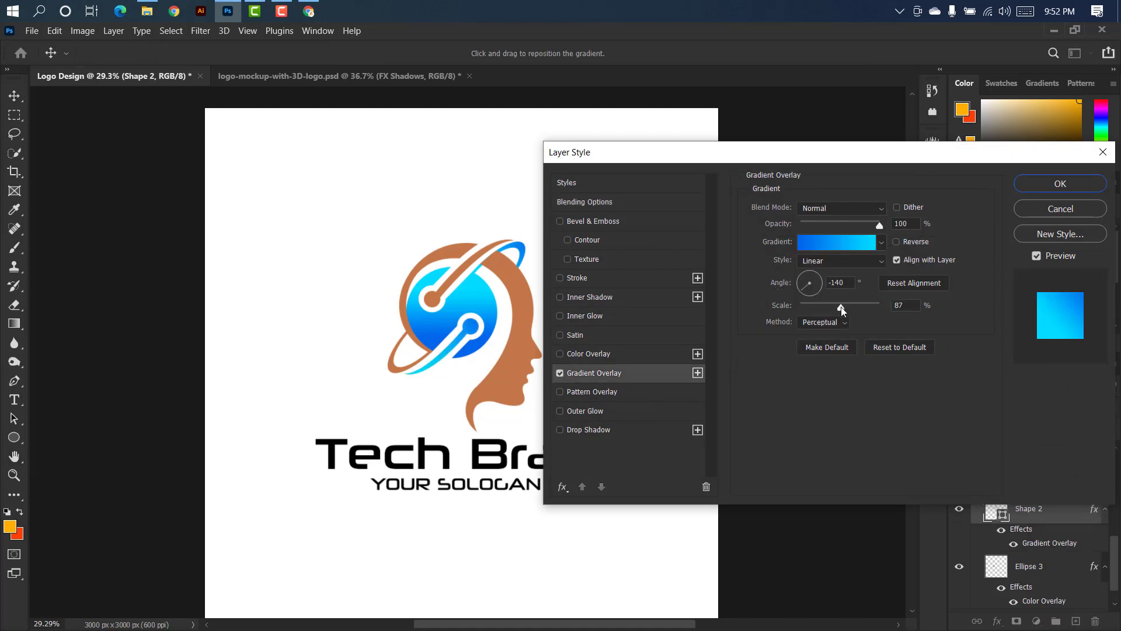
click(1043, 186)
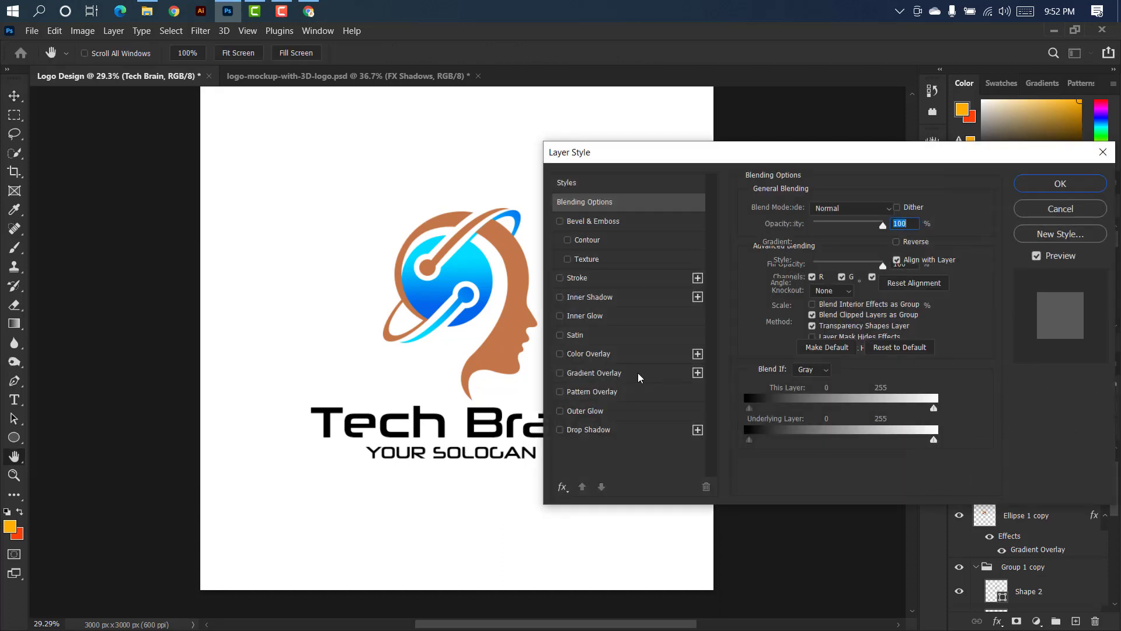
Apply the blue-to-cyan Gradient Overlay to the Tech Brain text with the angle set to 90°.
click(641, 376)
drag(708, 159, 731, 125)
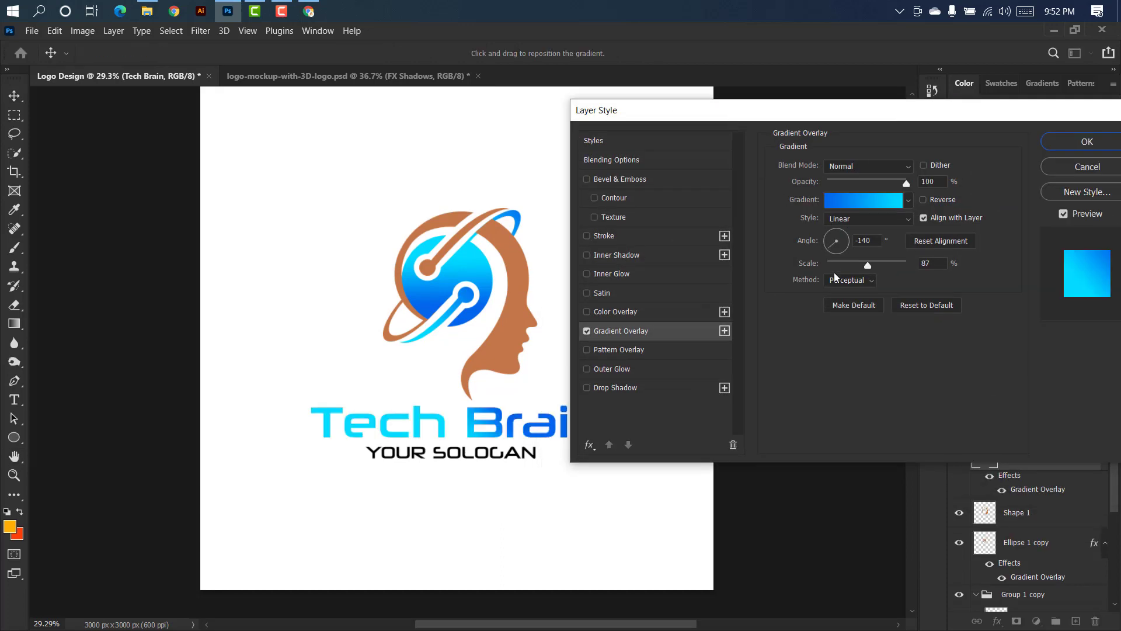
drag(875, 240, 848, 242)
text(90)
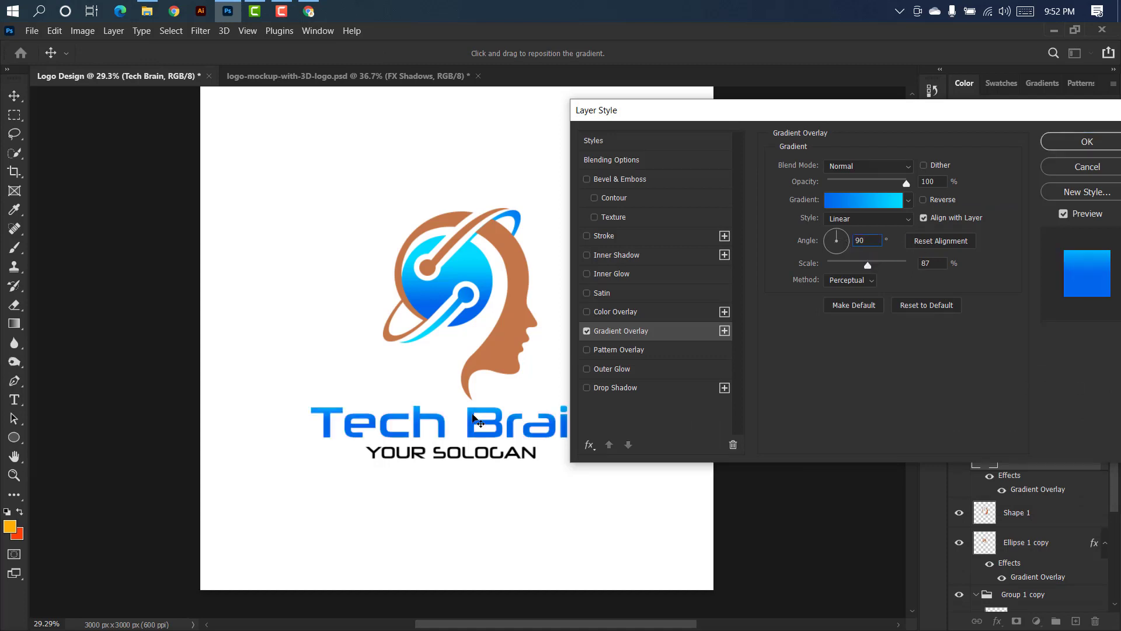
click(1070, 143)
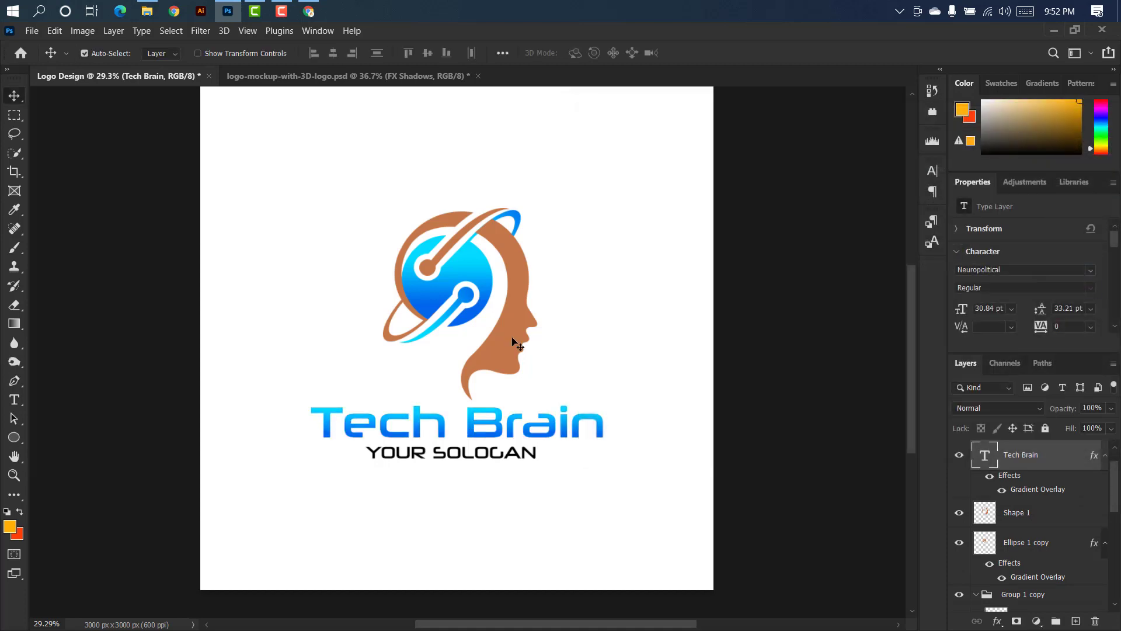
Enable a linear Gradient Overlay at 90° on the head silhouette layer, Shape 1.
click(543, 353)
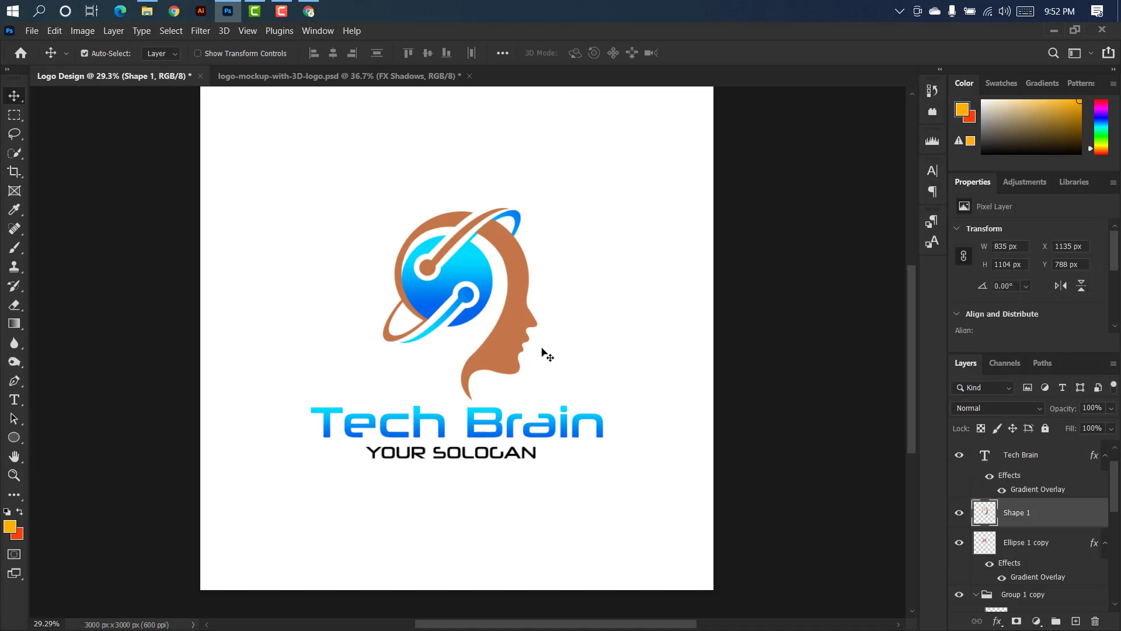
double_click(1081, 513)
drag(703, 113, 809, 108)
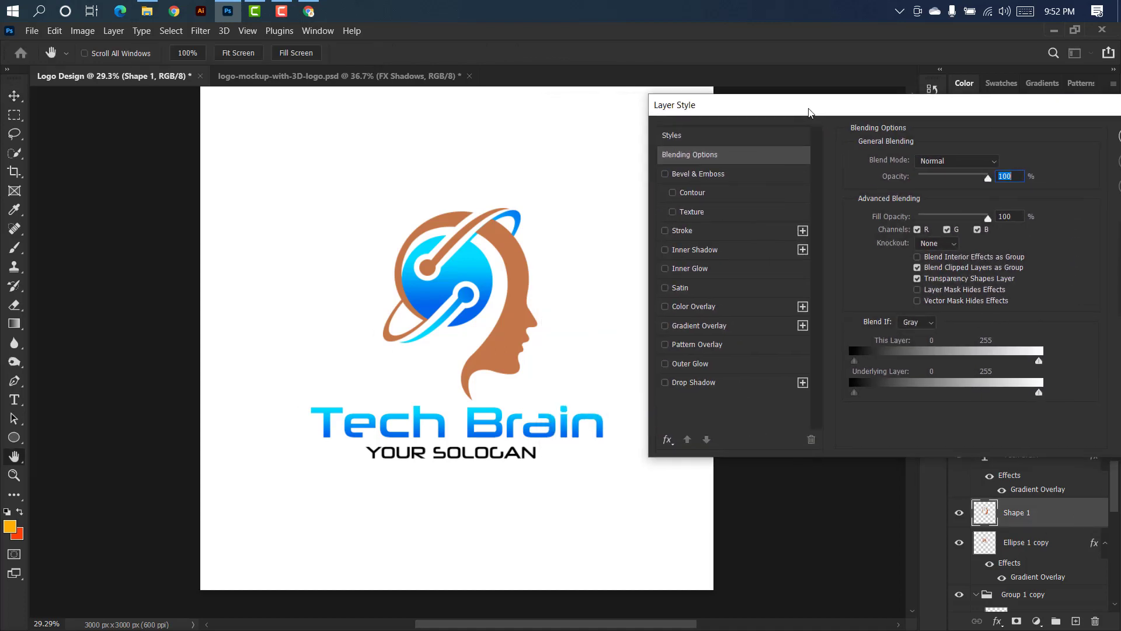
click(759, 332)
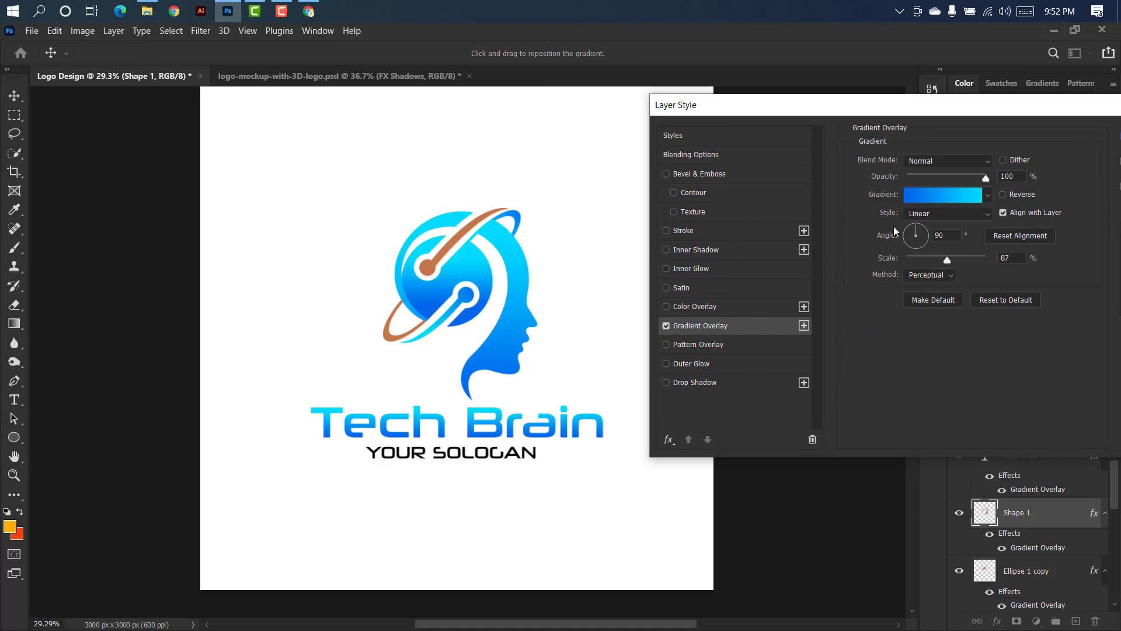
Set the starting stop of the Shape 1 gradient to the orange-red background color.
click(935, 198)
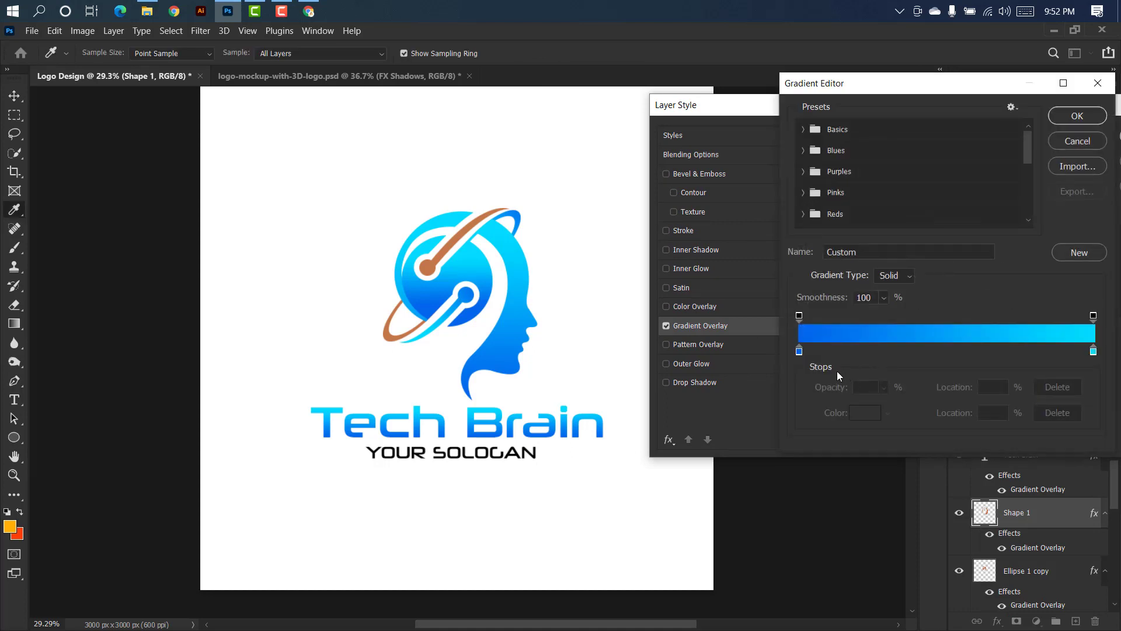
double_click(798, 358)
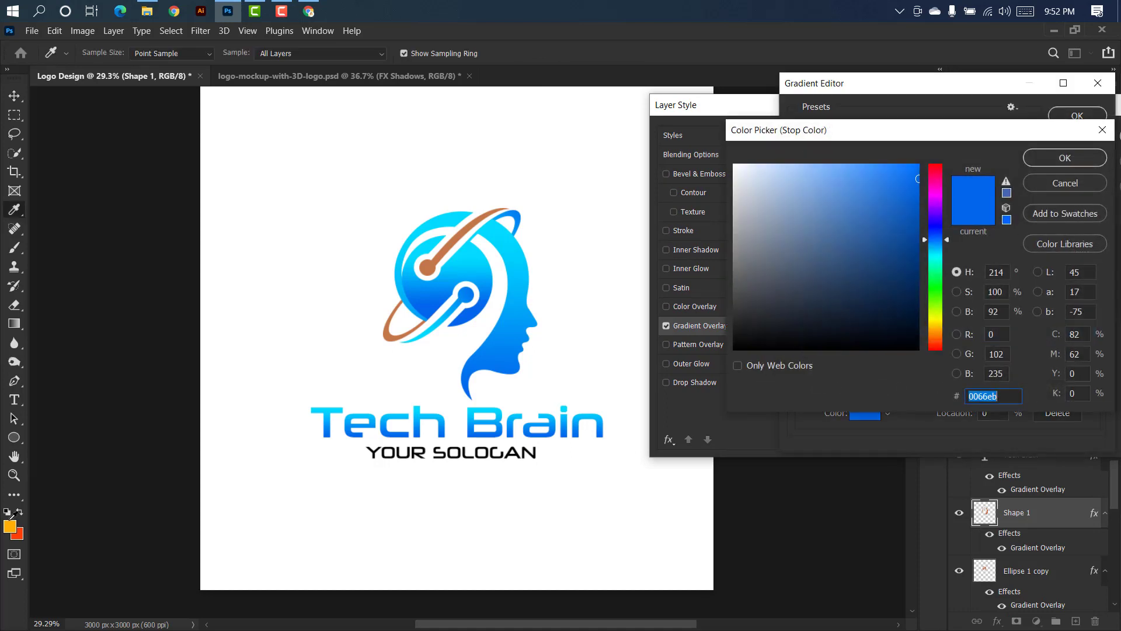
click(10, 522)
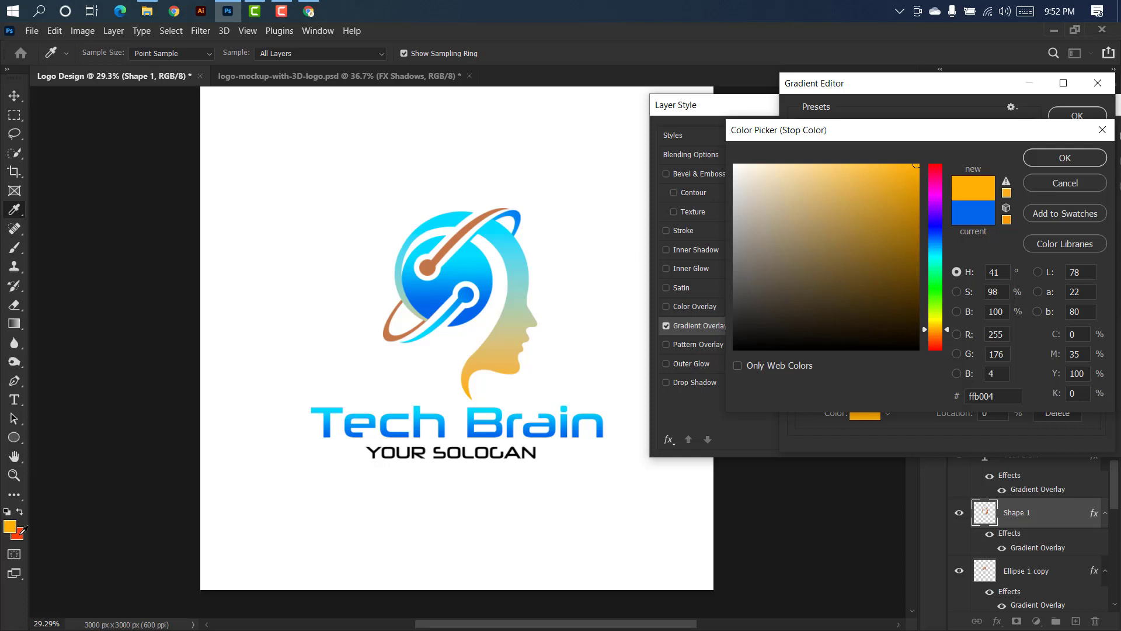
click(18, 533)
click(1065, 158)
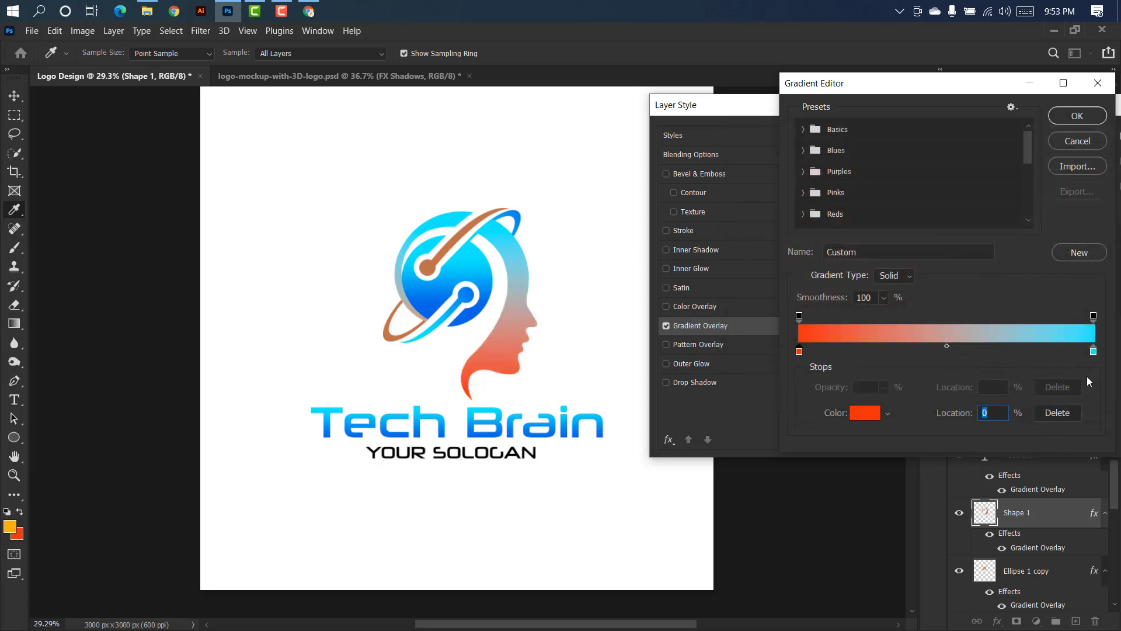
Set the end stop of the Shape 1 gradient to the foreground color ffb004 and apply the overlay.
double_click(1093, 351)
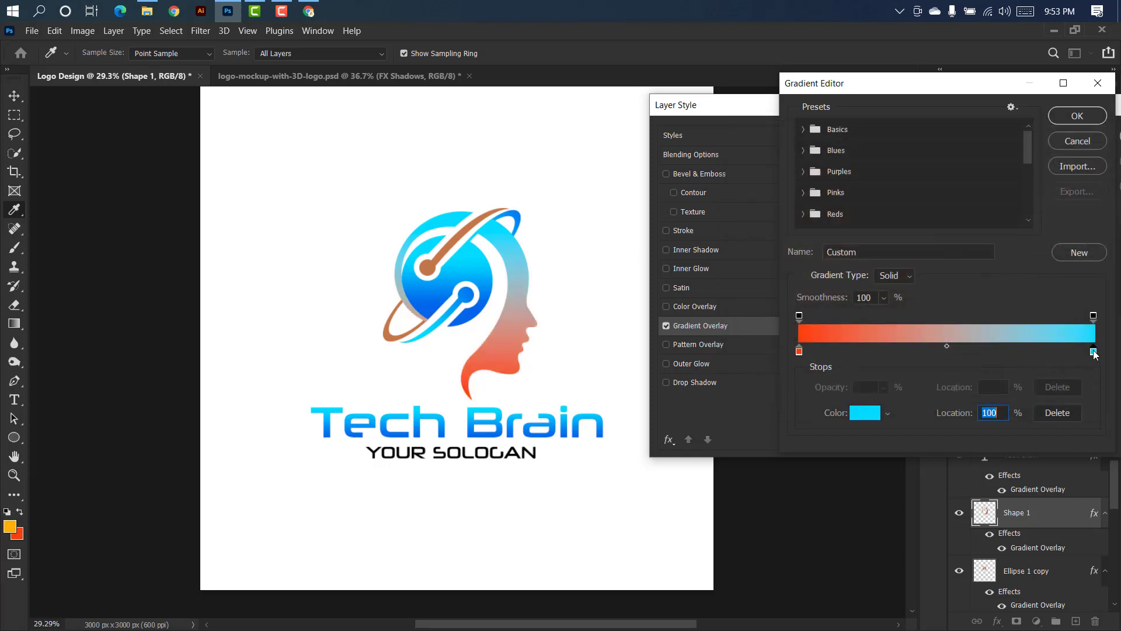
click(10, 523)
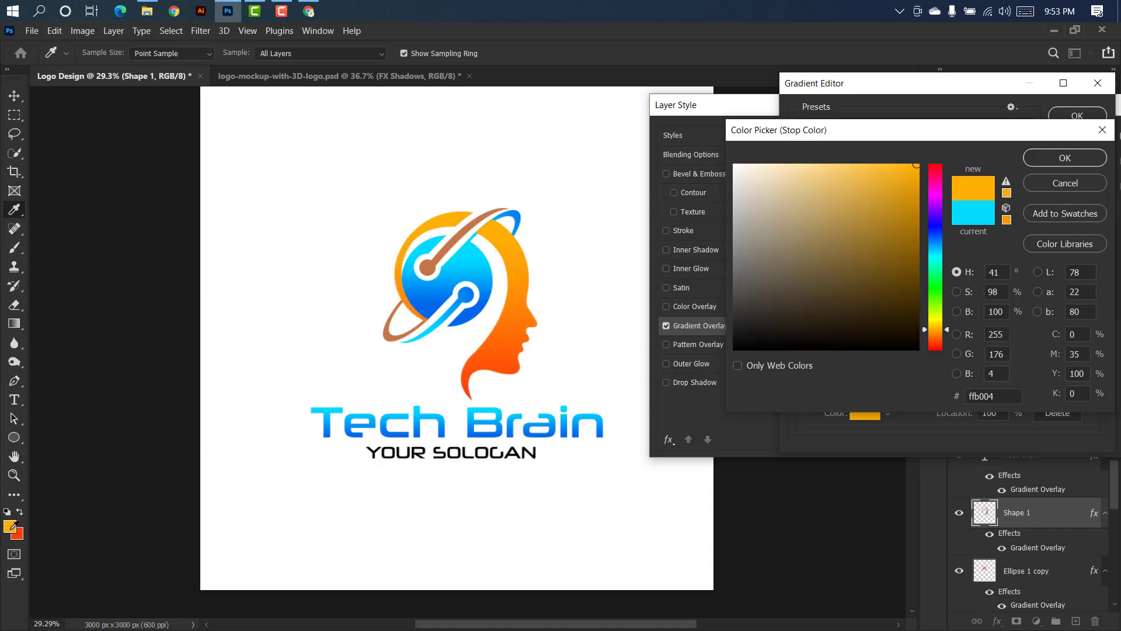
click(1045, 153)
click(1065, 121)
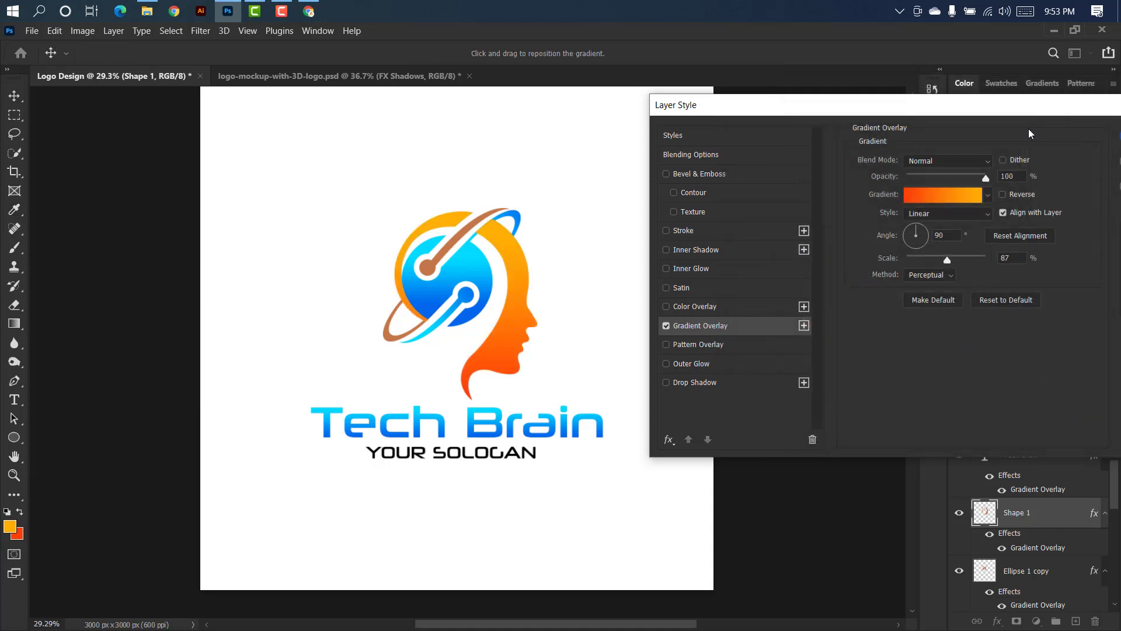
drag(997, 103, 911, 112)
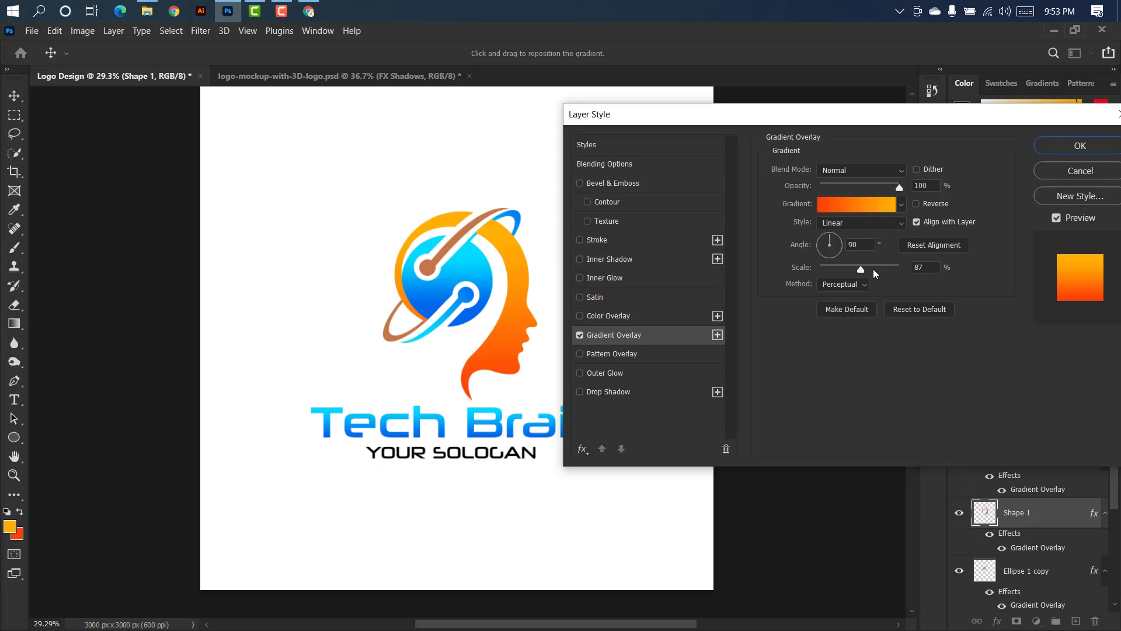
click(1075, 146)
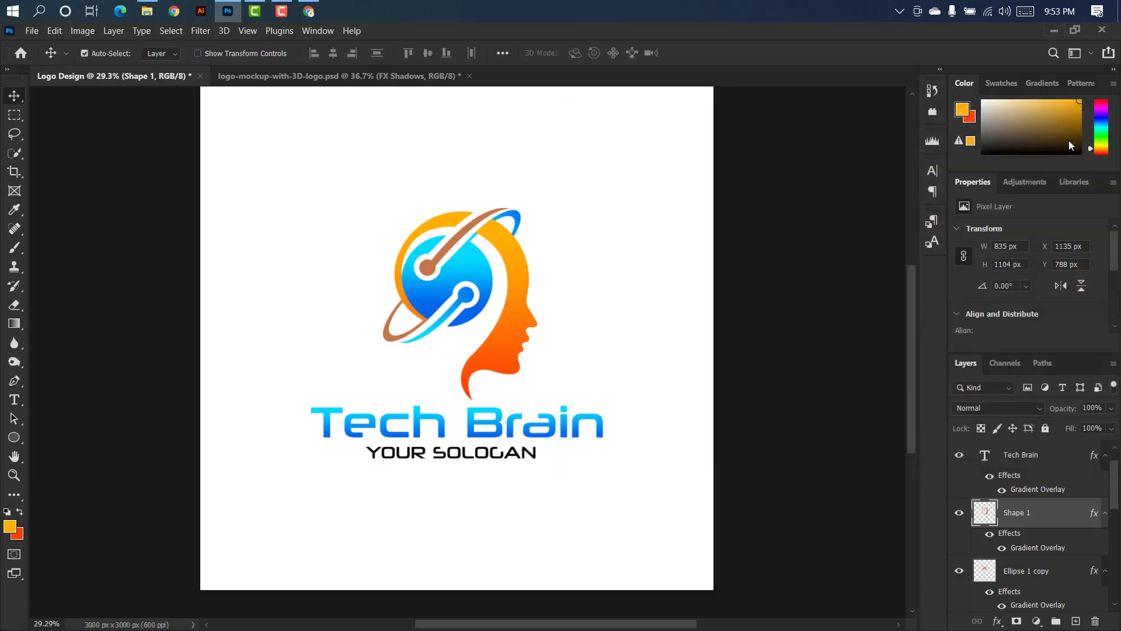
Merge the Shape 2 and Ellipse 2 shape layers in Group 1 copy into one shape.
click(428, 264)
scroll(1089, 583, down, 1)
ctrl+click(1060, 470)
right_click(1059, 471)
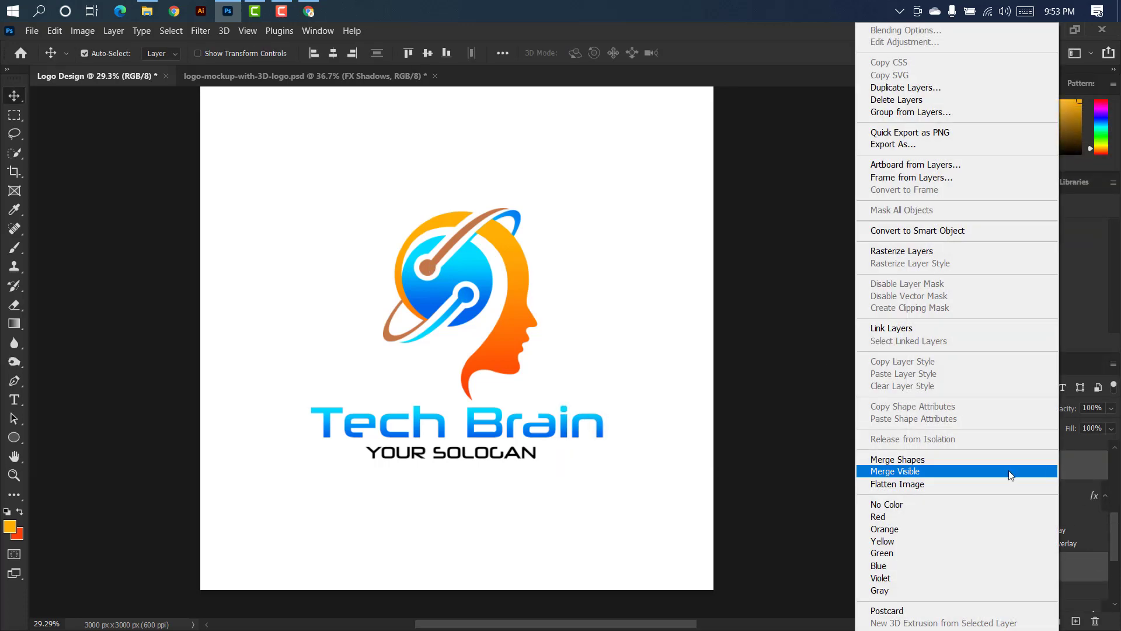
click(979, 460)
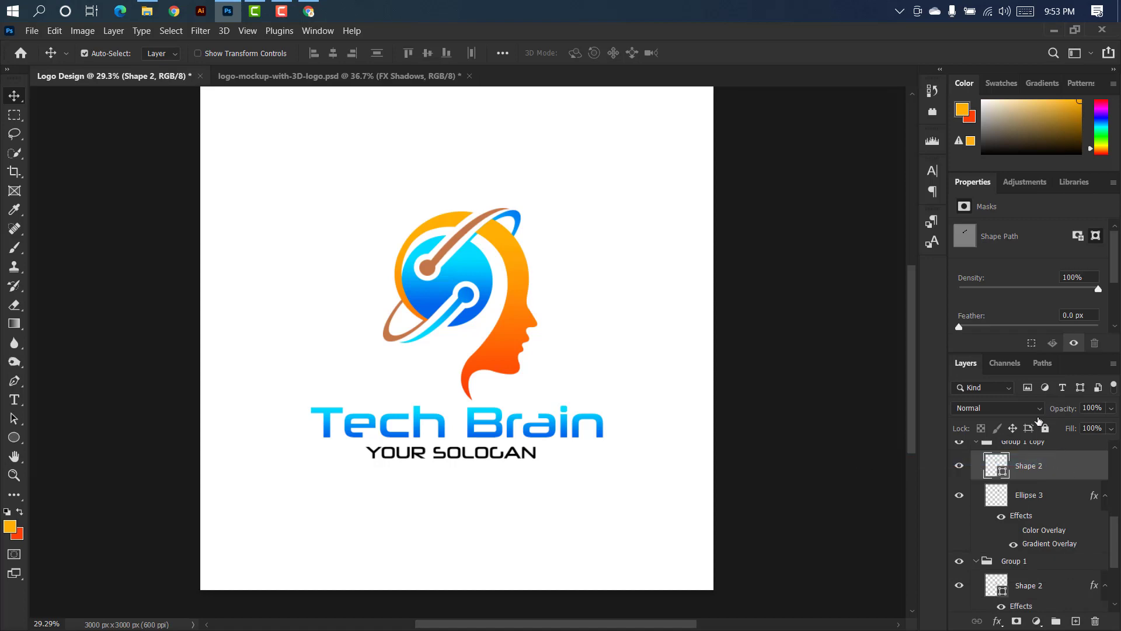
Apply the orange-red to amber Gradient Overlay at 90° and 87% scale to Shape 2 in Group 1 copy.
double_click(1063, 465)
click(652, 344)
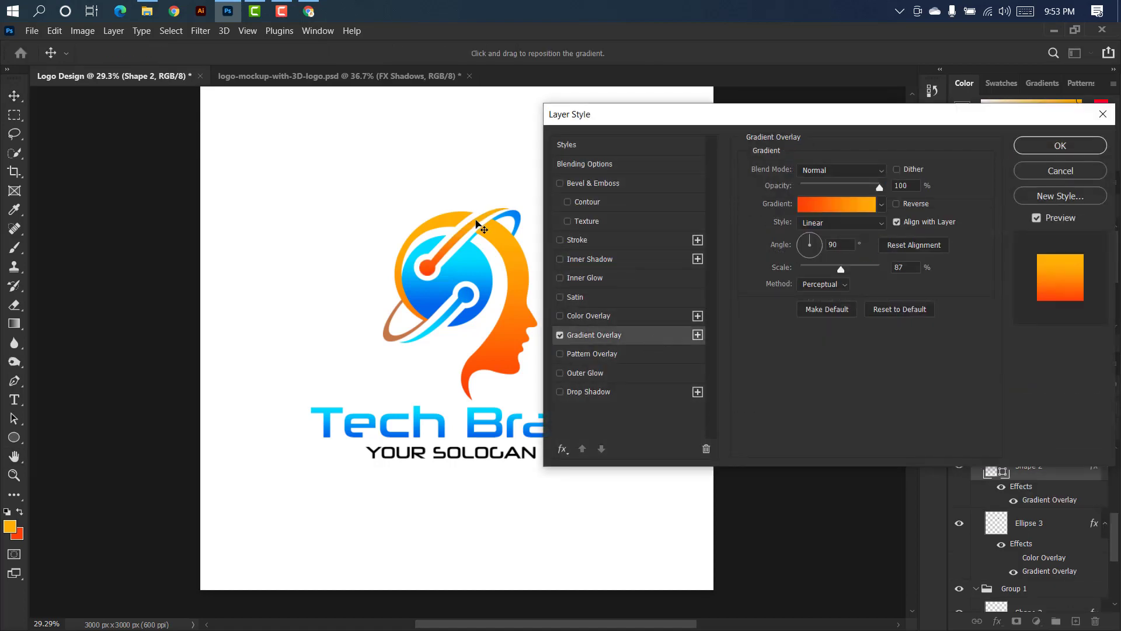
click(1060, 145)
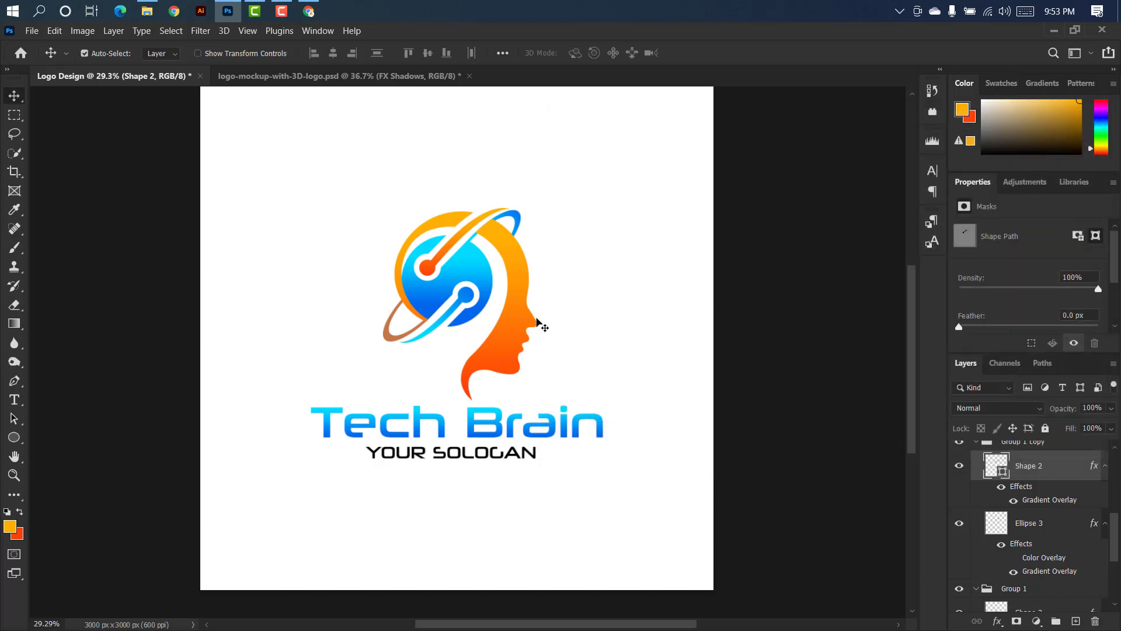
Turn off Color Overlay and enable Gradient Overlay on Ellipse 3, the lower ring end in Group 1.
scroll(392, 342, up, 1)
scroll(393, 341, up, 1)
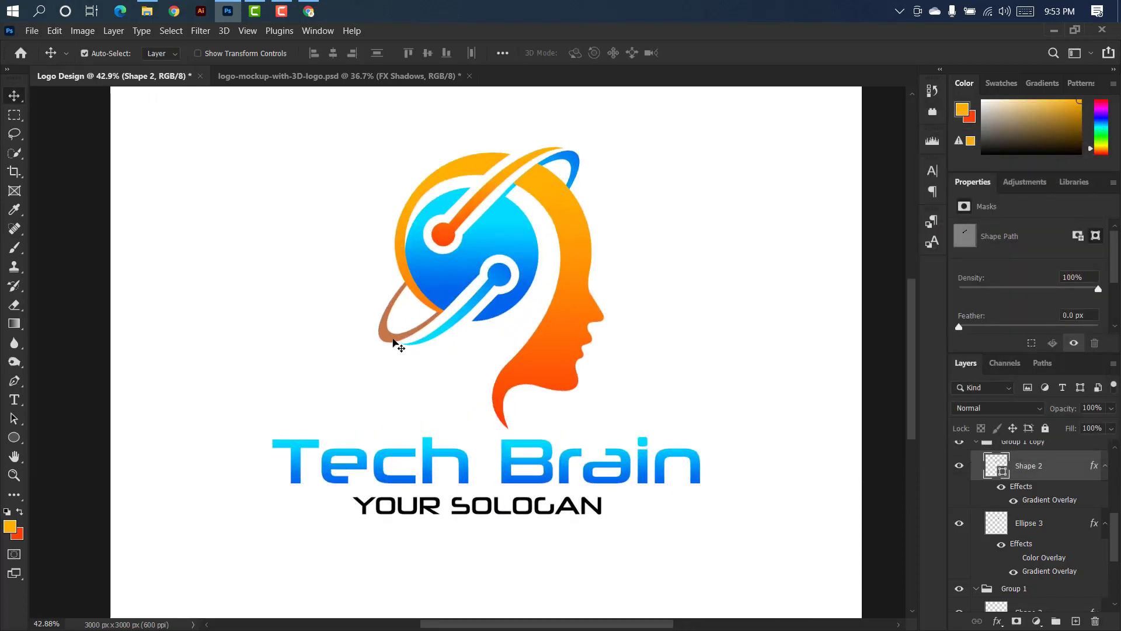
click(394, 342)
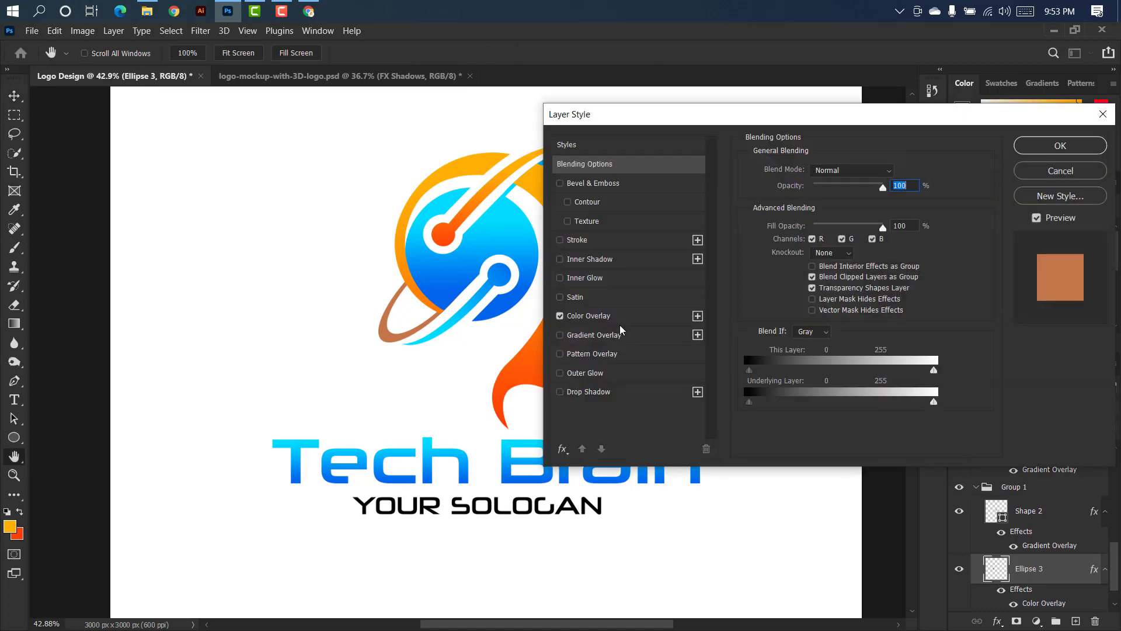
click(560, 316)
click(608, 338)
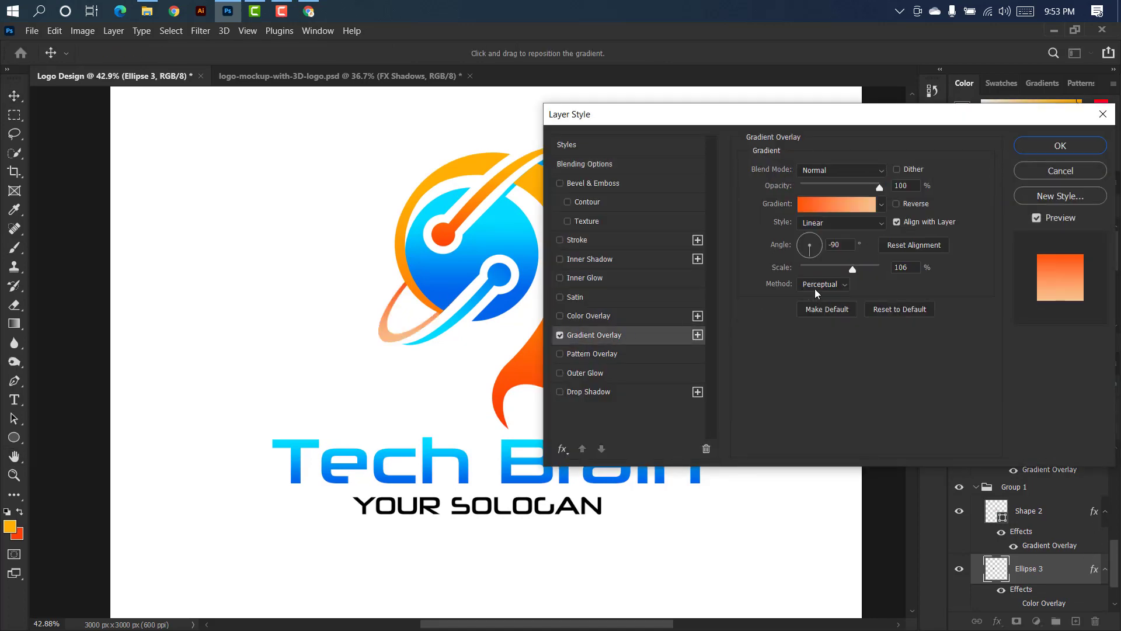
Recolor Ellipse 3's gradient overlay from ff8206 to fd4306, sampling both stops from the logo's orange parts, and apply the layer style.
click(843, 204)
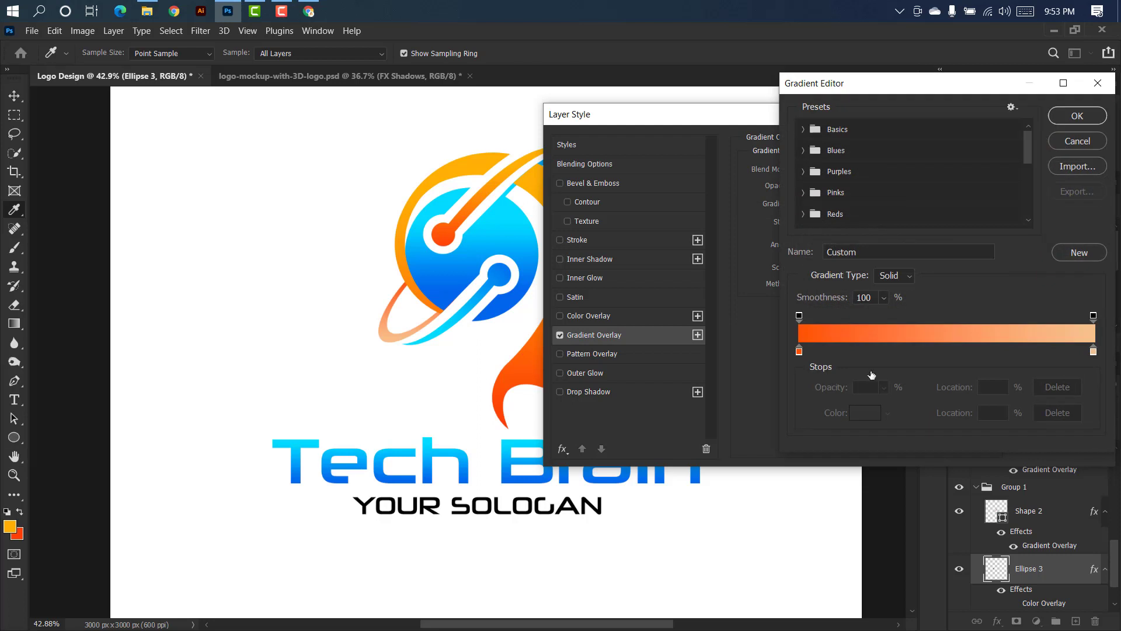
double_click(799, 352)
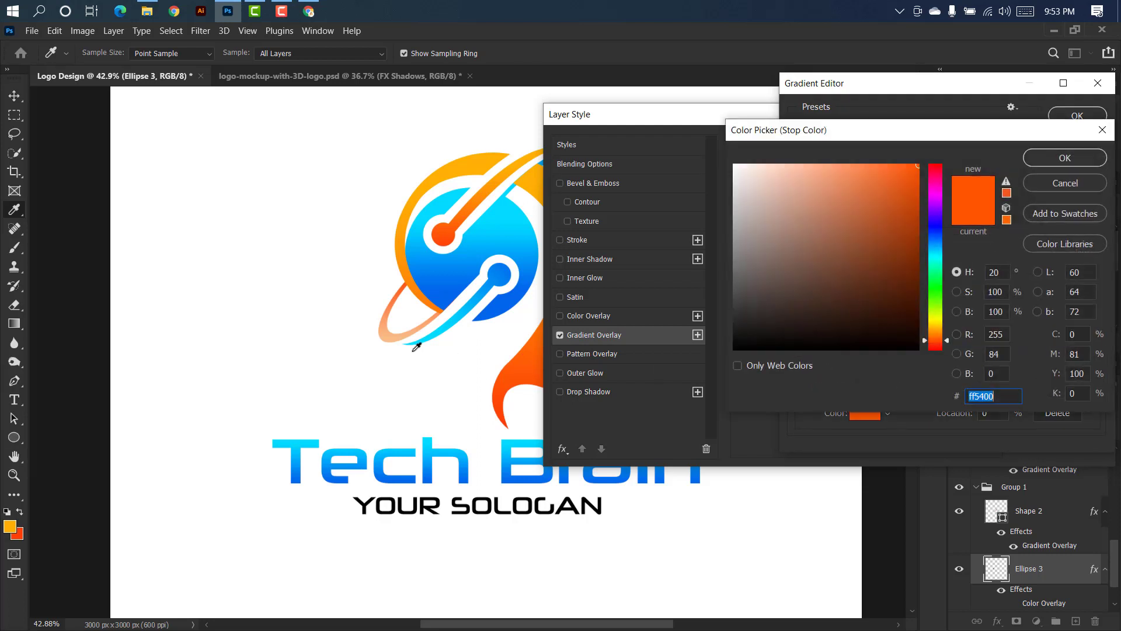
click(422, 290)
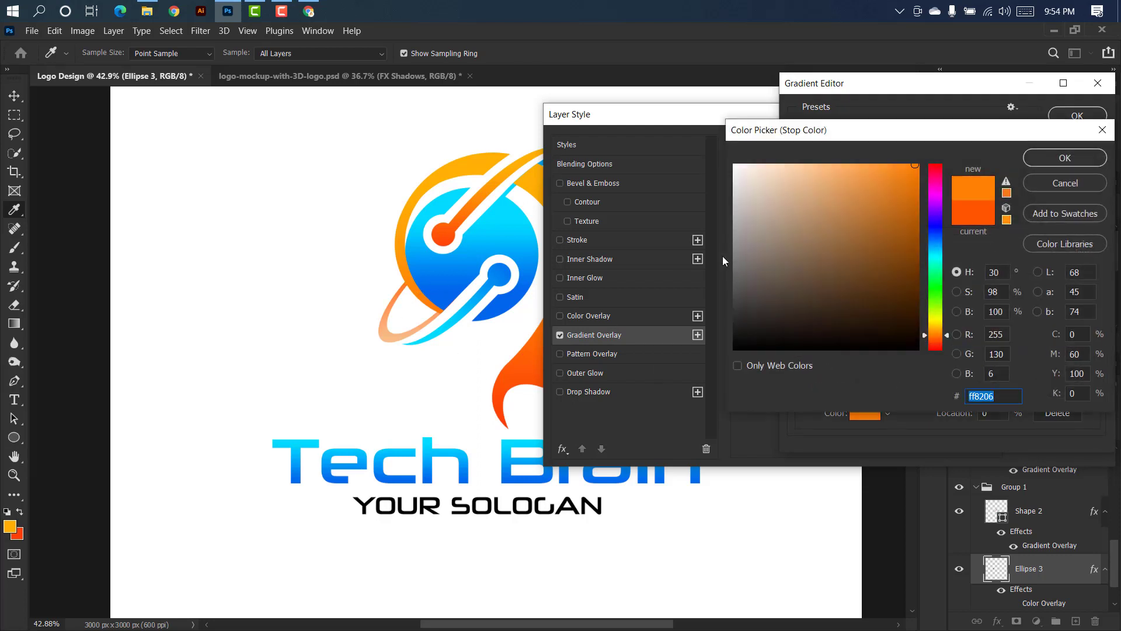
click(1060, 160)
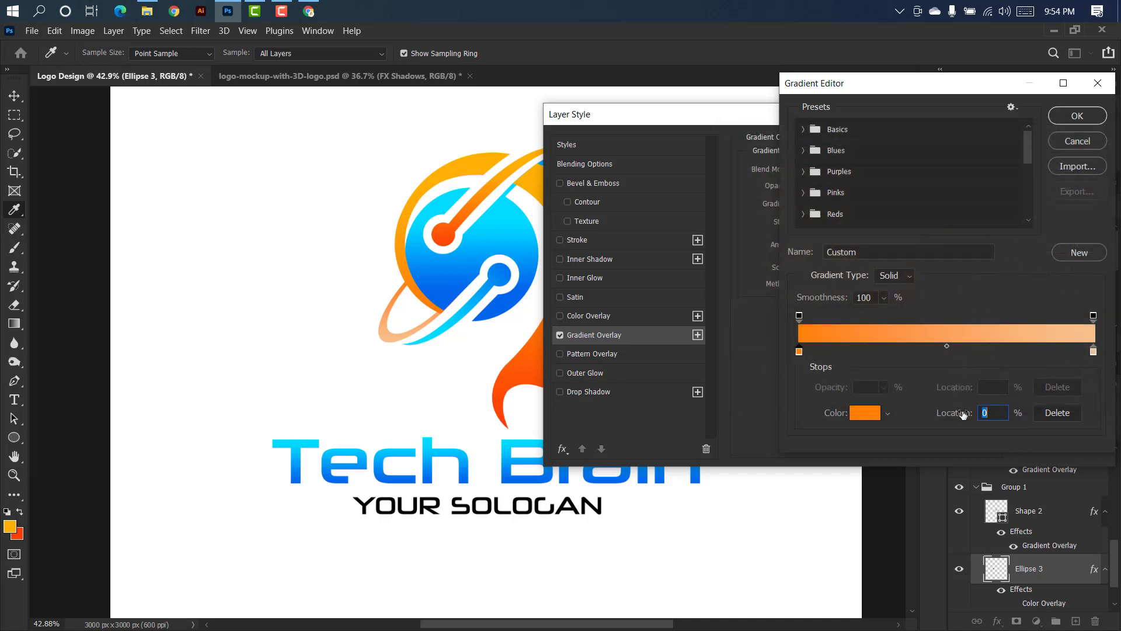
double_click(1092, 351)
click(500, 409)
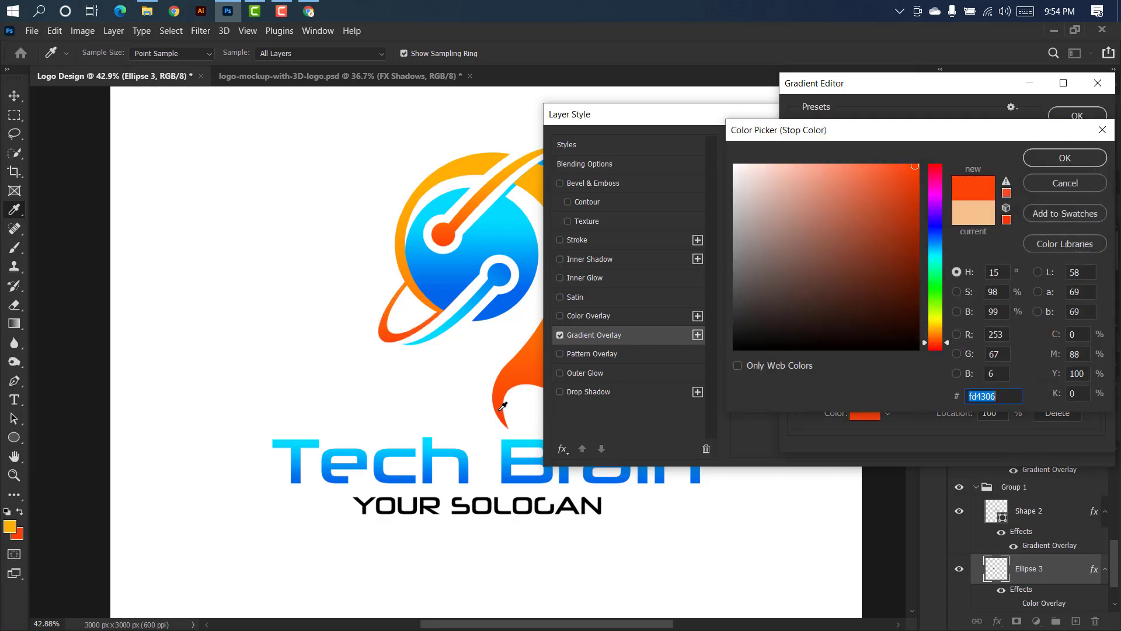
click(1042, 160)
click(1068, 121)
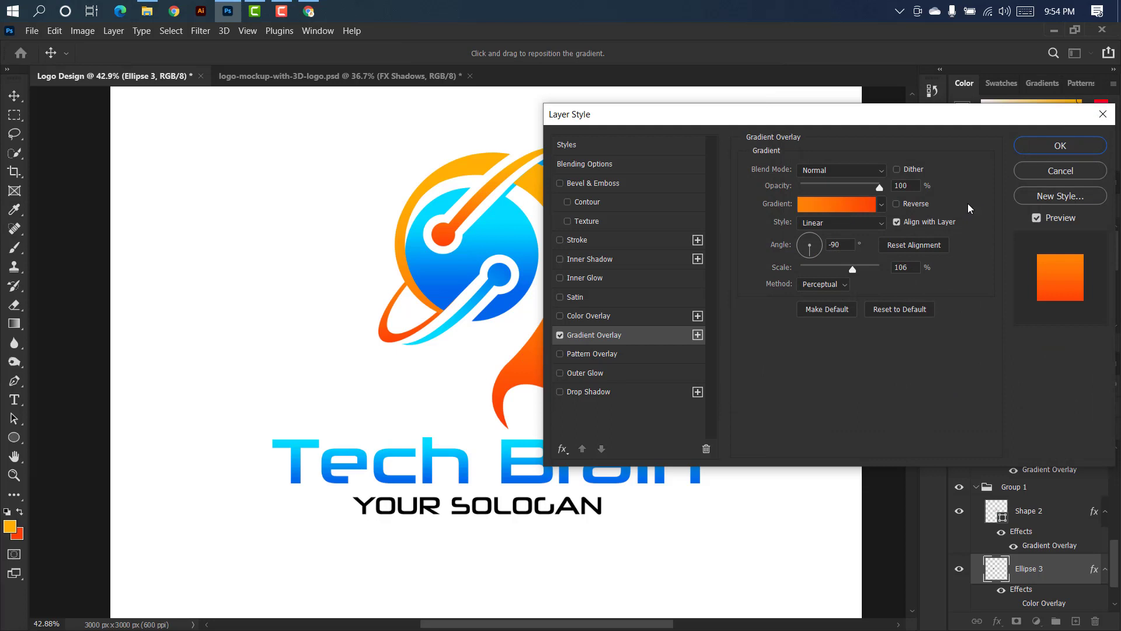
click(1039, 146)
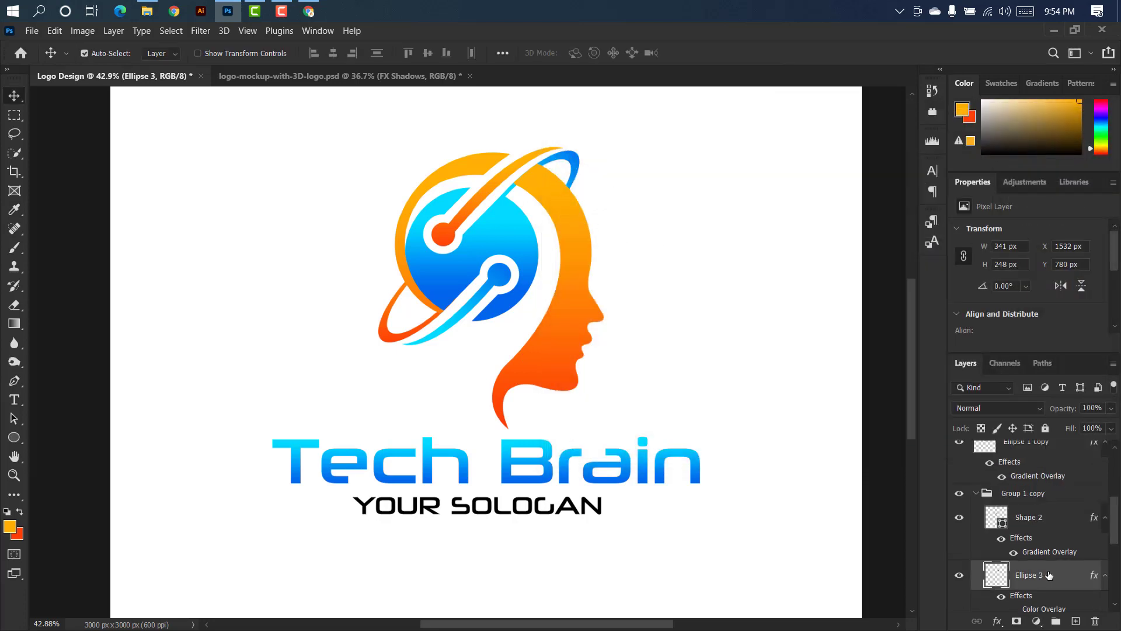
Move Group 1 copy's Ellipse 3 to the top of the layer stack and load the Shape 1 head outline as a selection.
drag(1051, 573, 1047, 441)
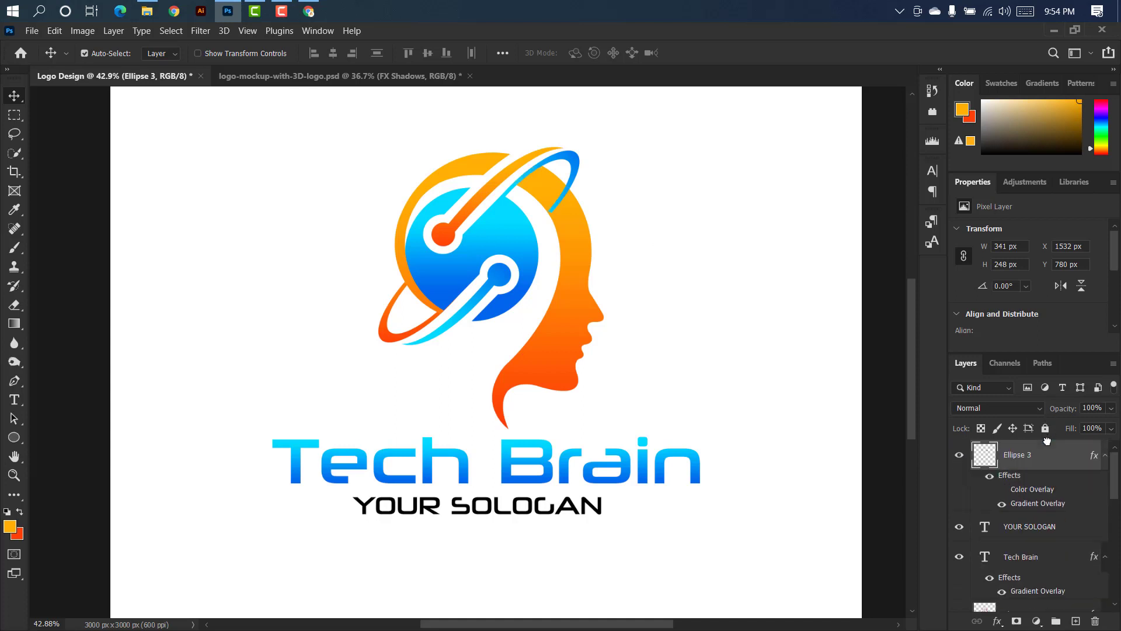
scroll(557, 197, up, 3)
click(589, 259)
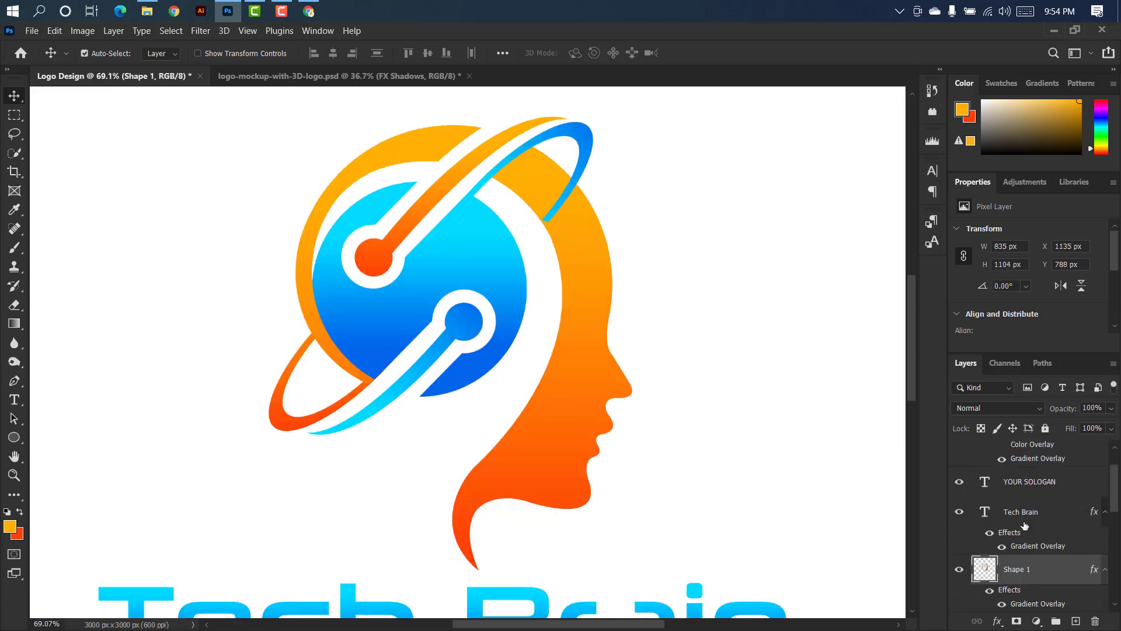
ctrl+click(985, 569)
scroll(563, 151, up, 3)
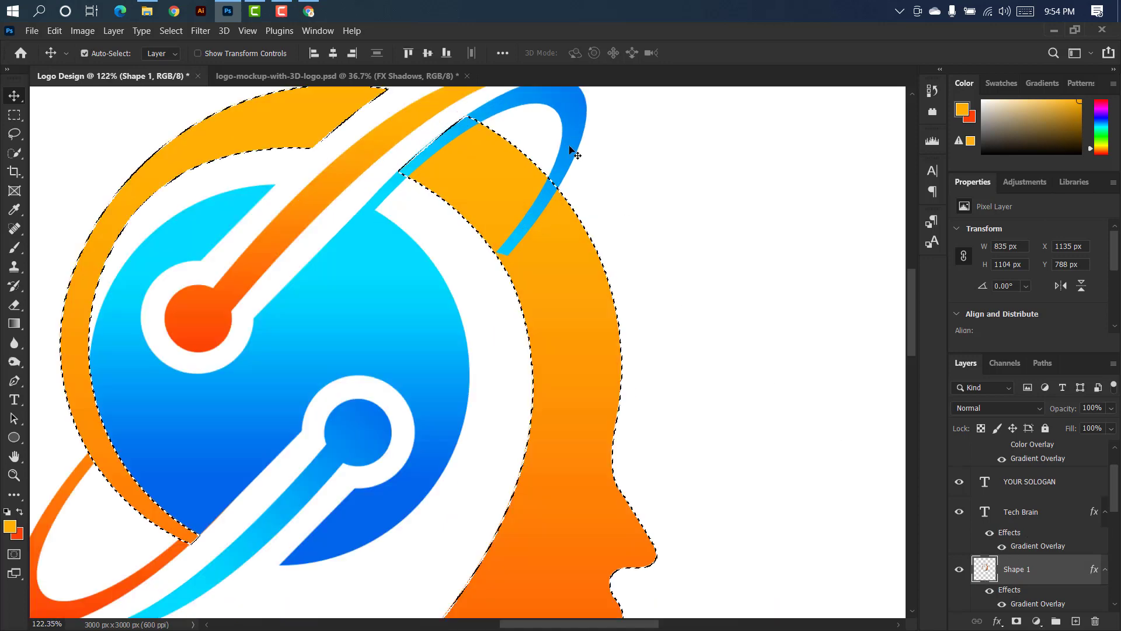
Erase the lower end of the blue upper-ring Ellipse 3 where it crosses the head, using the Eraser Tool within the selection.
ctrl+click(563, 153)
click(14, 304)
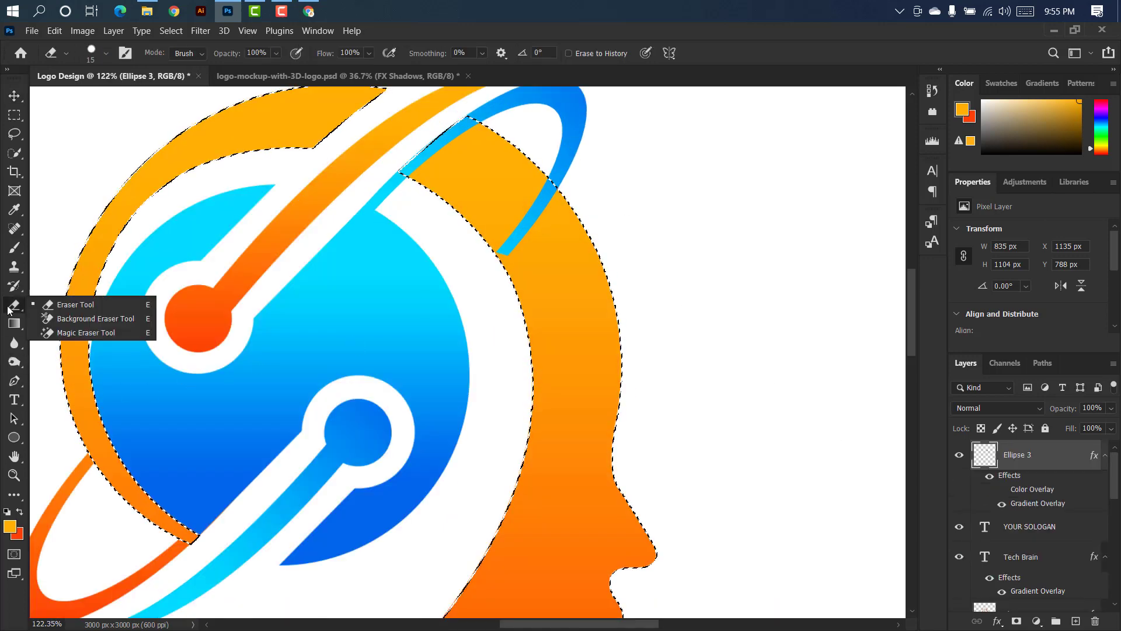
click(84, 301)
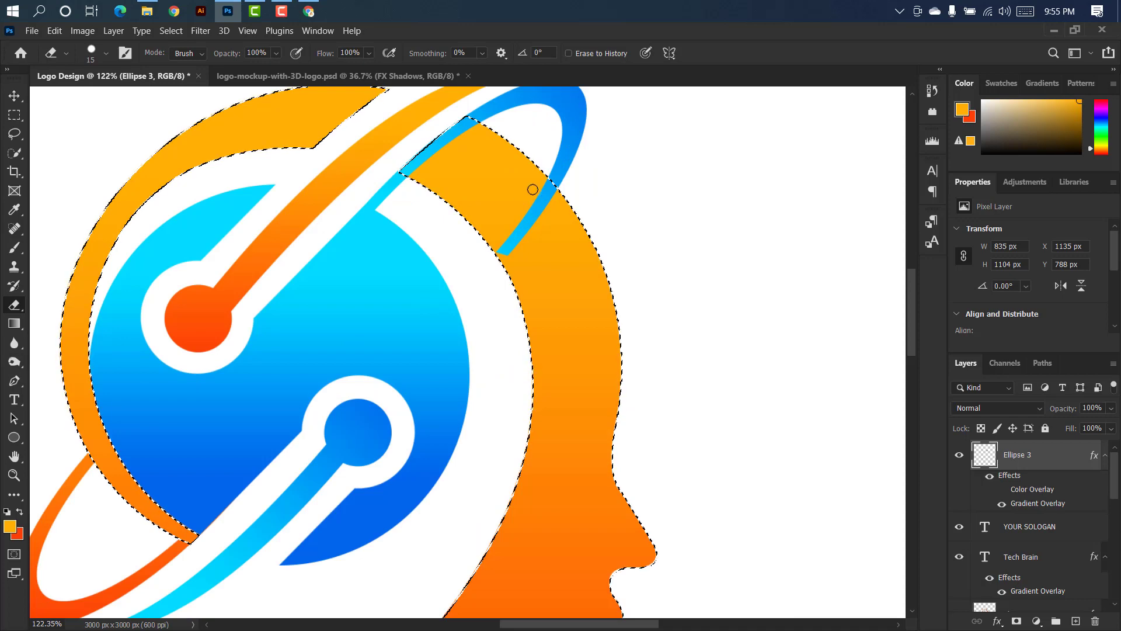
mouse_move(543, 183)
mouse_down()
mouse_move(531, 203)
mouse_move(550, 192)
mouse_move(534, 200)
mouse_move(558, 204)
mouse_move(524, 212)
mouse_move(543, 221)
mouse_move(502, 249)
mouse_up()
scroll(465, 177, down, 3)
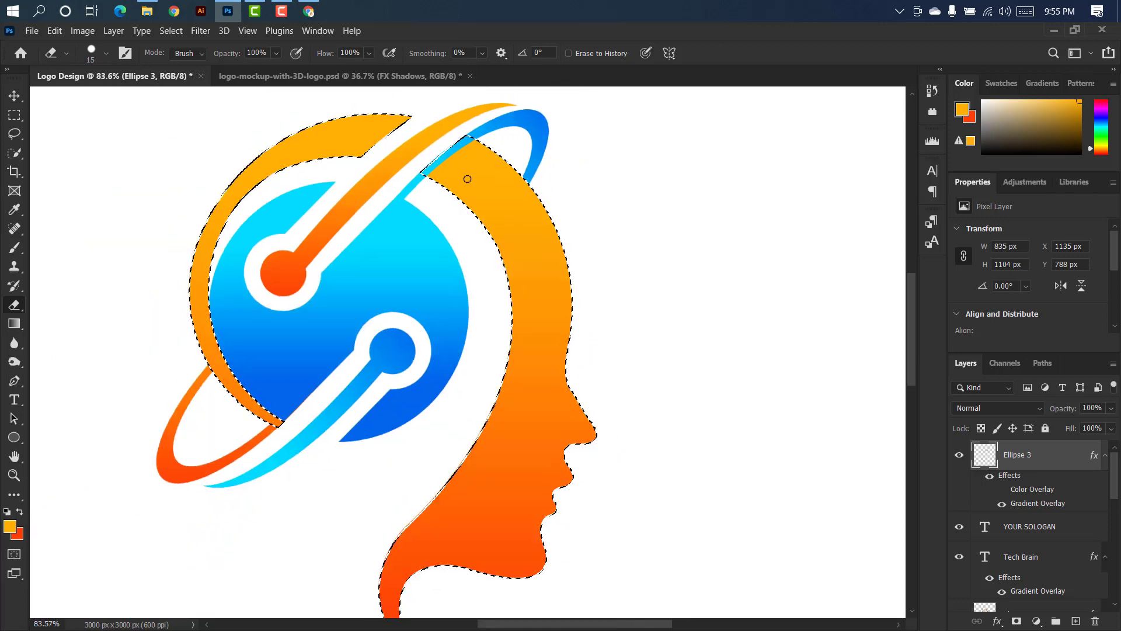
key(v)
Apply a -90° linear Gradient Overlay at 106% scale to YOUR SOLOGAN, with its start stop sampled from the amber top of the head.
scroll(294, 215, down, 3)
click(1029, 526)
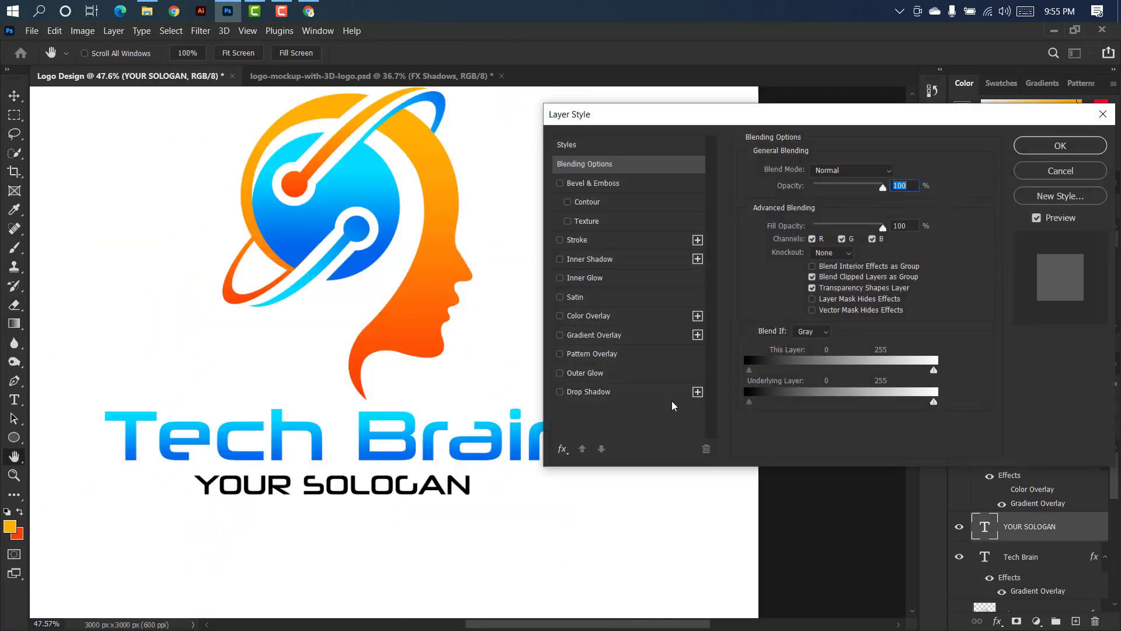
click(644, 340)
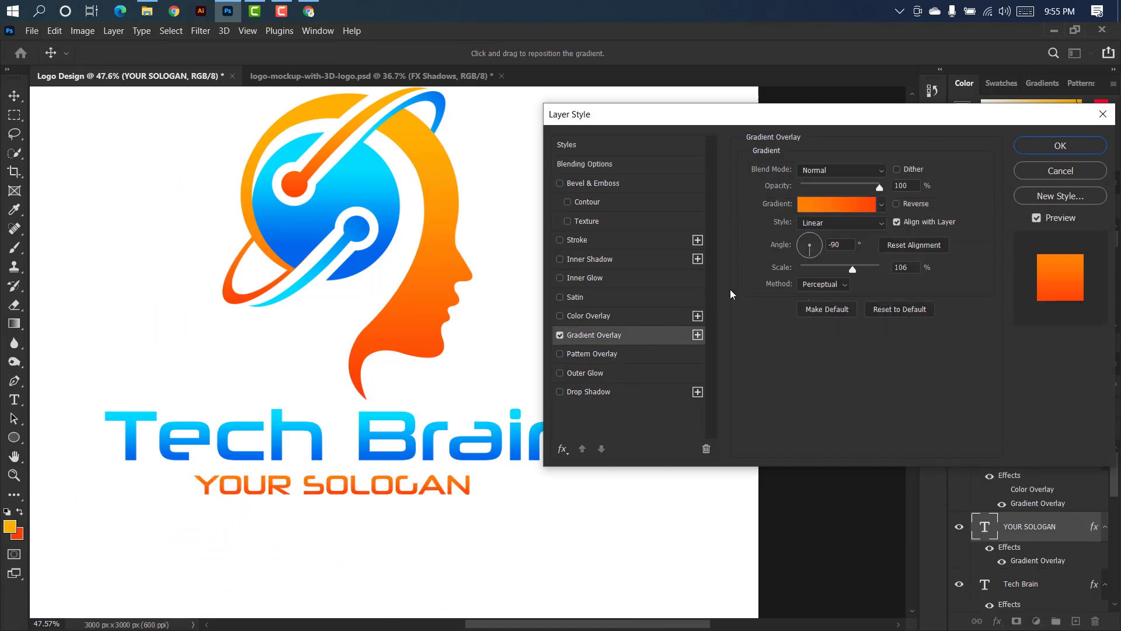
click(843, 207)
double_click(800, 352)
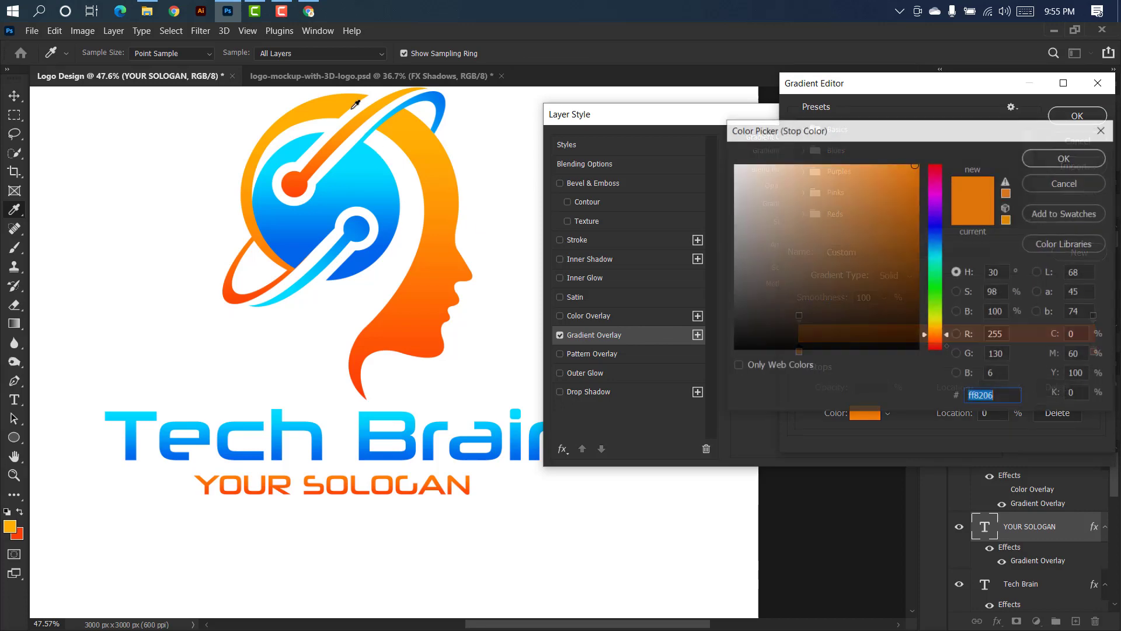
click(355, 101)
click(1056, 159)
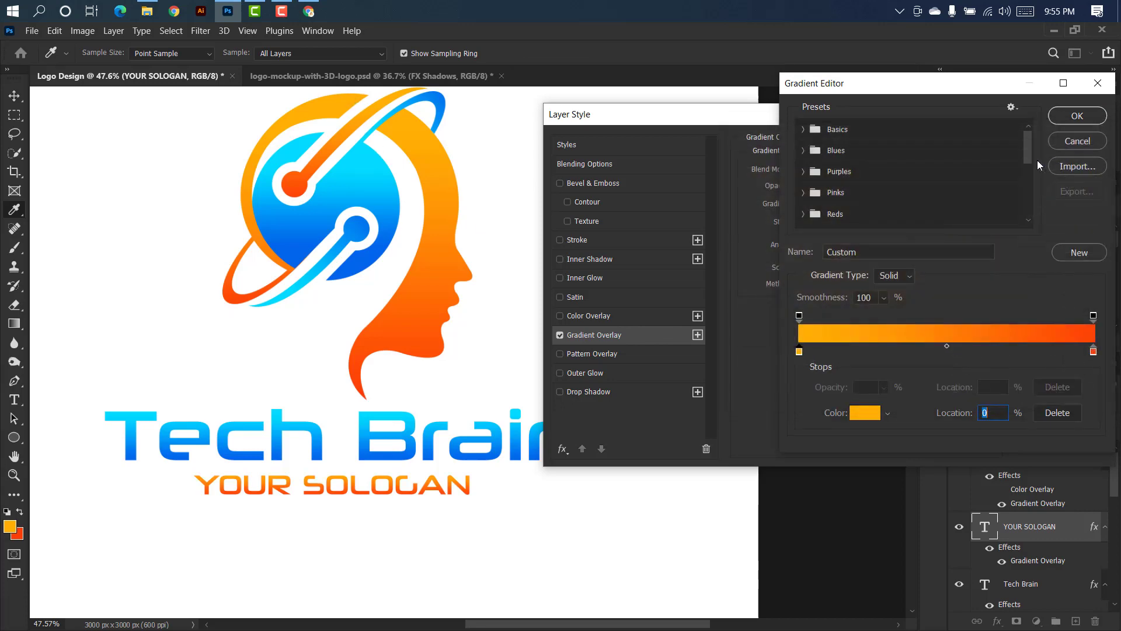
click(1071, 117)
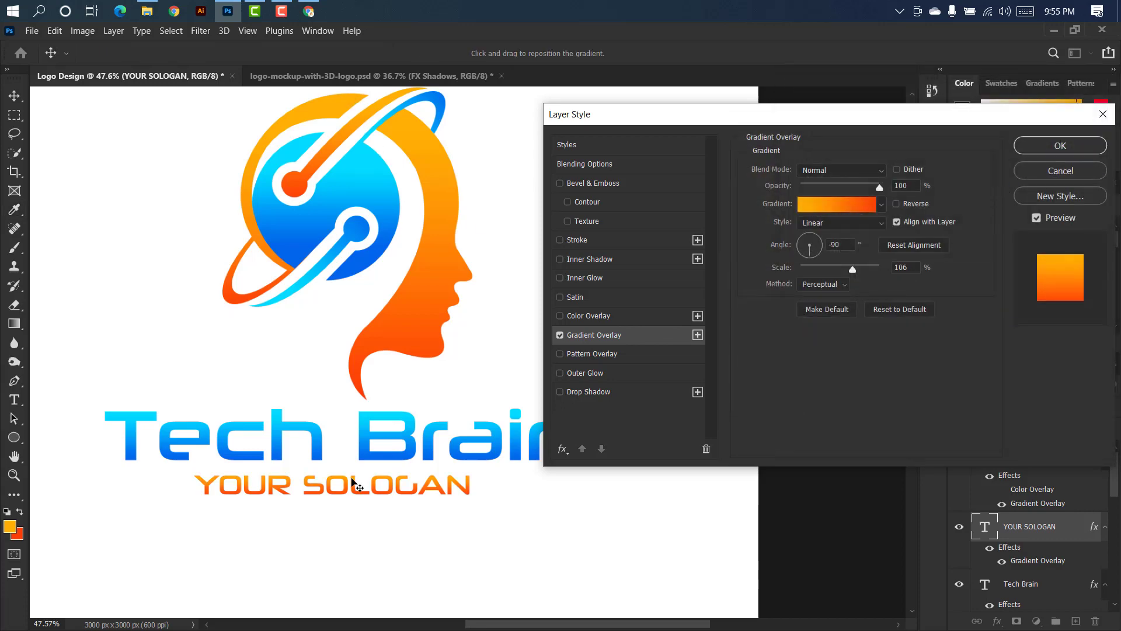
click(1060, 146)
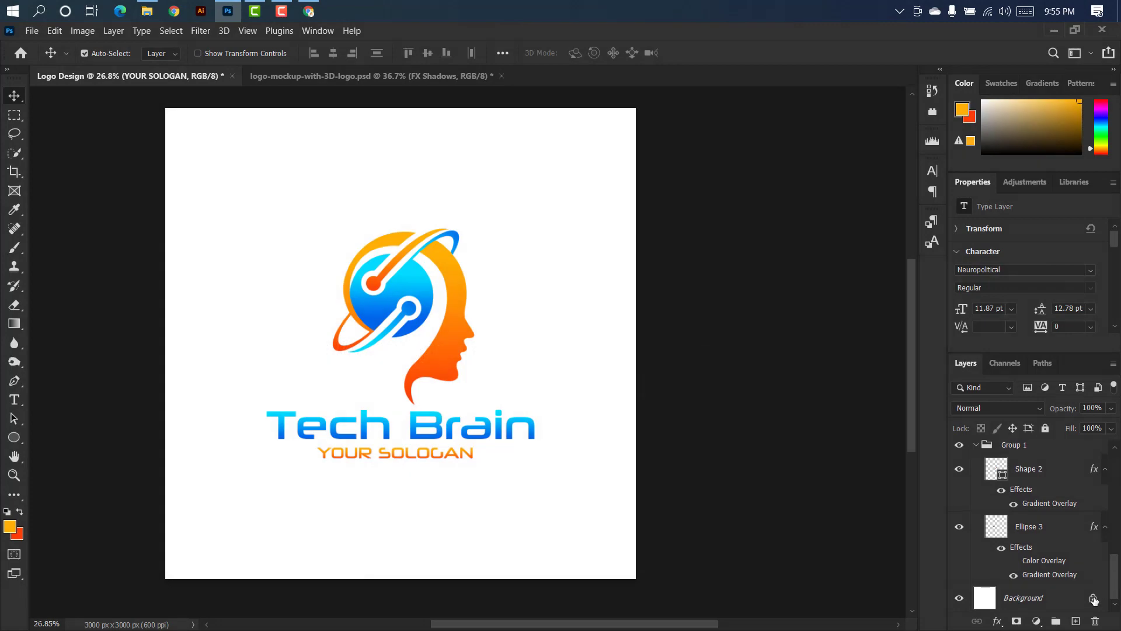
Unlock and delete the white Background layer of the Logo Design document.
click(1093, 599)
drag(1091, 600, 1095, 620)
scroll(1042, 559, up, 5)
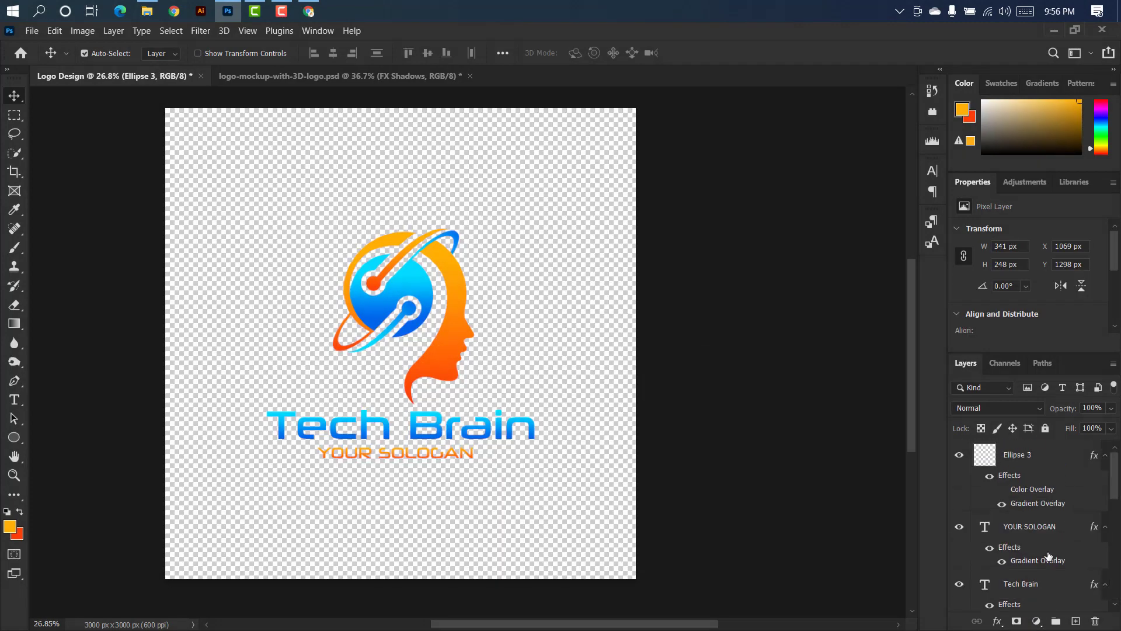
Open the logo smart object in logo-mockup-with-3D-logo.psd and place a merged stamp of all visible Logo Design layers into it.
click(1054, 461)
click(403, 76)
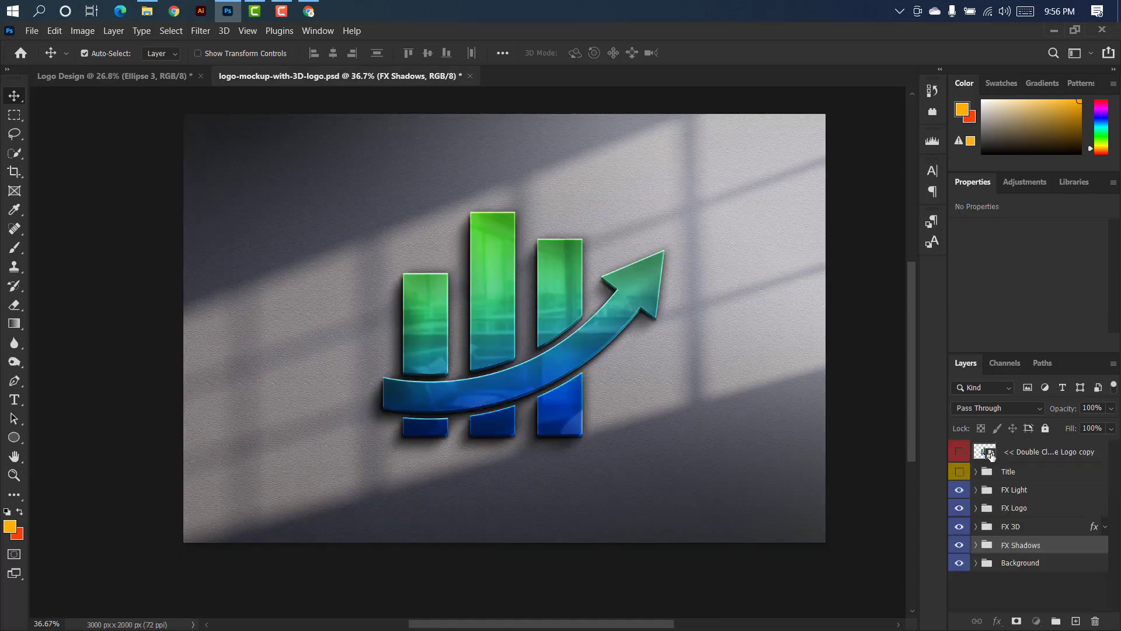
double_click(987, 452)
click(188, 82)
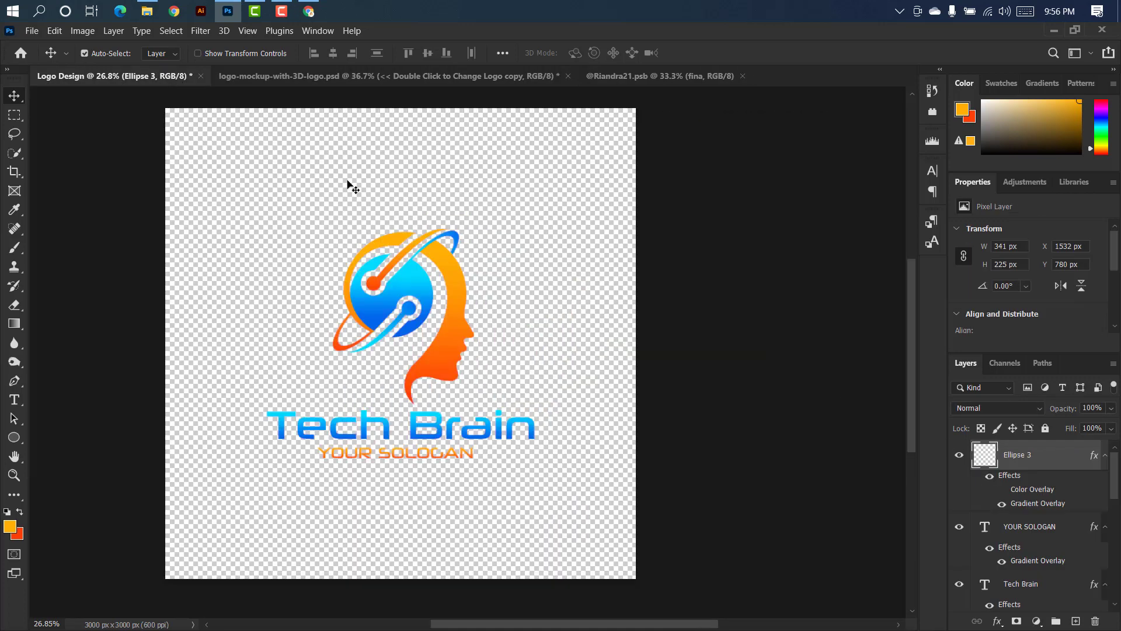
key(ctrl+alt+shift+e)
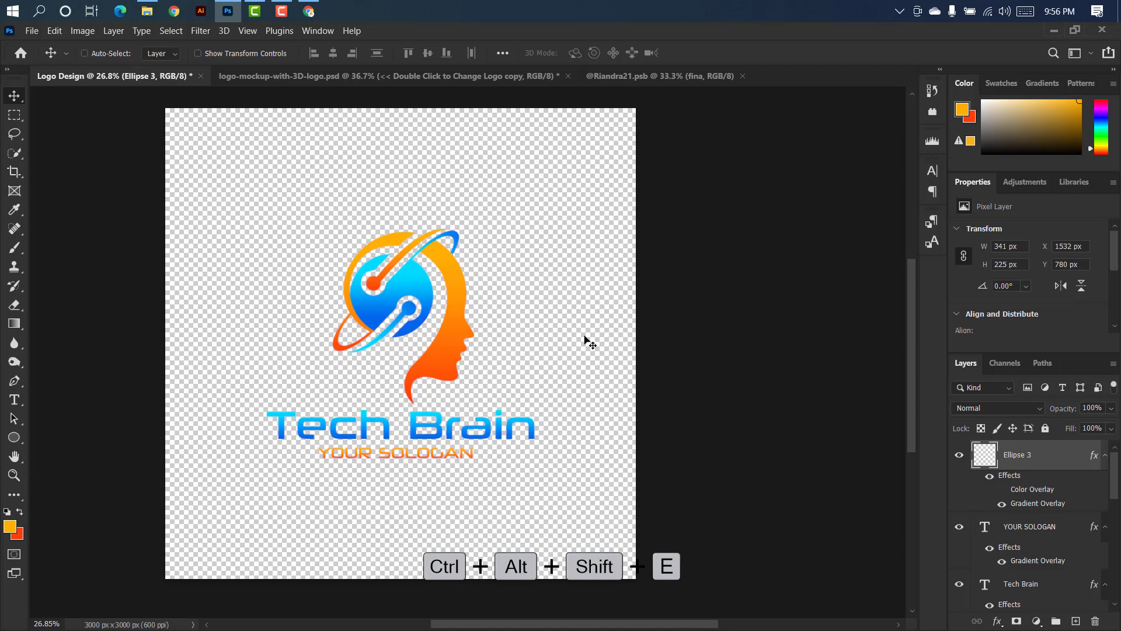
drag(467, 303, 491, 340)
Scale the placed Tech Brain logo to 76.18% and center it on the canvas at X 1500, Y 1000.
key(ctrl+t)
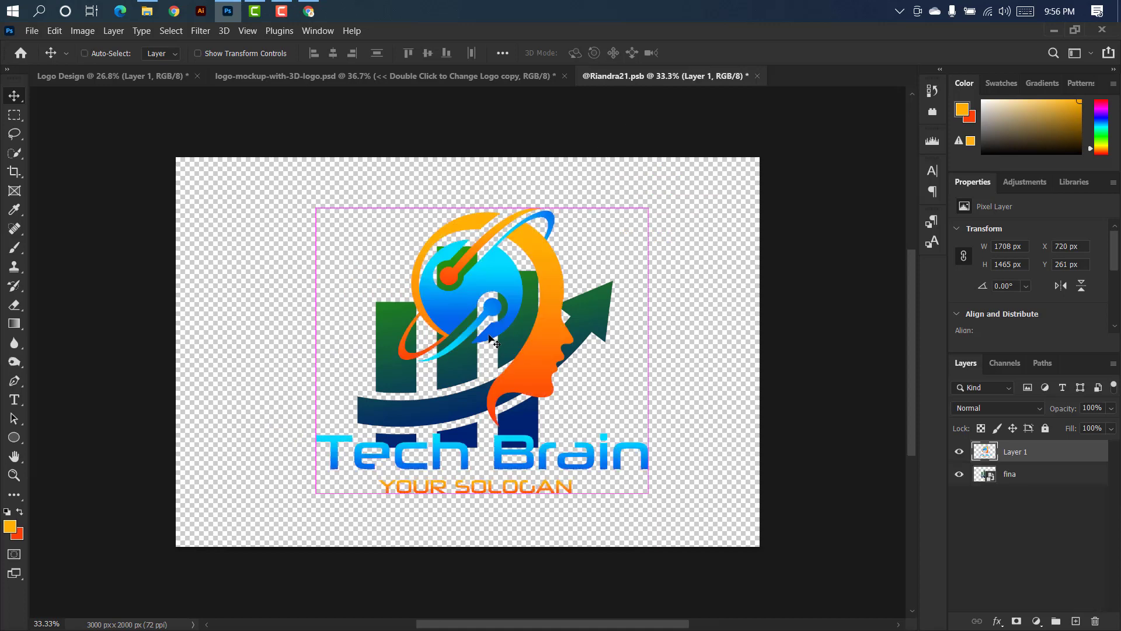
drag(481, 201, 481, 246)
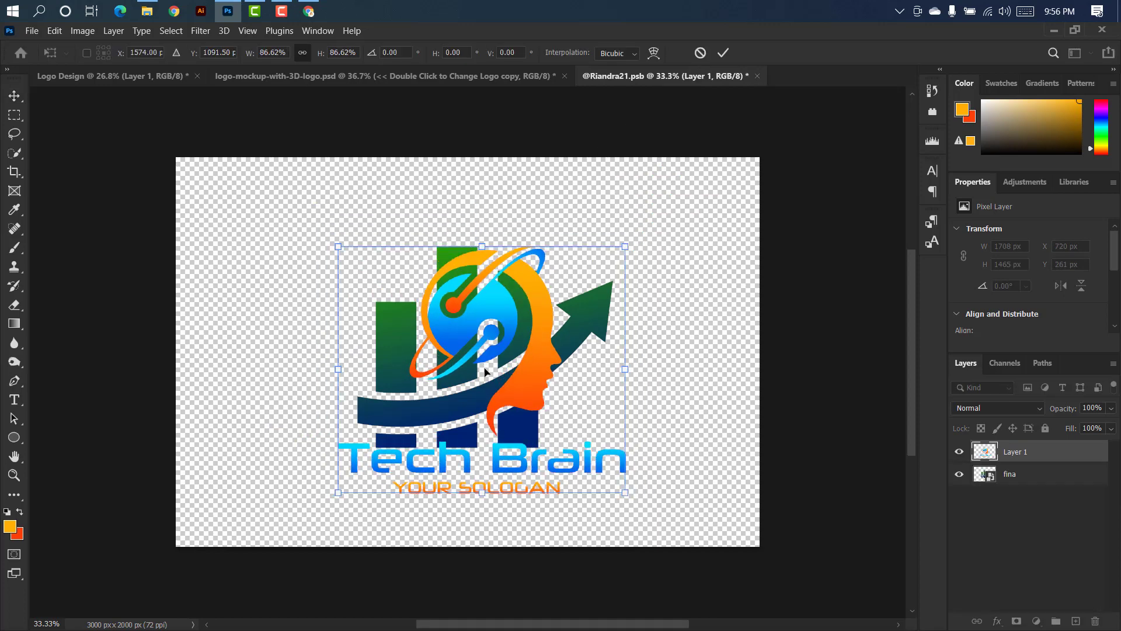
drag(480, 497, 481, 464)
drag(516, 281, 502, 278)
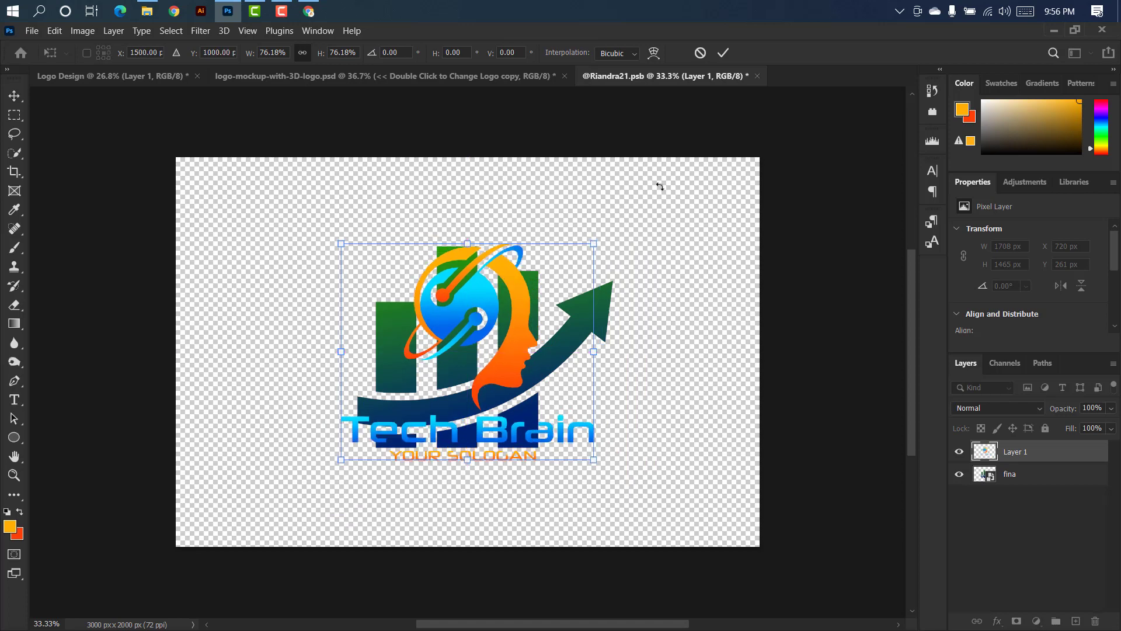
key(Return)
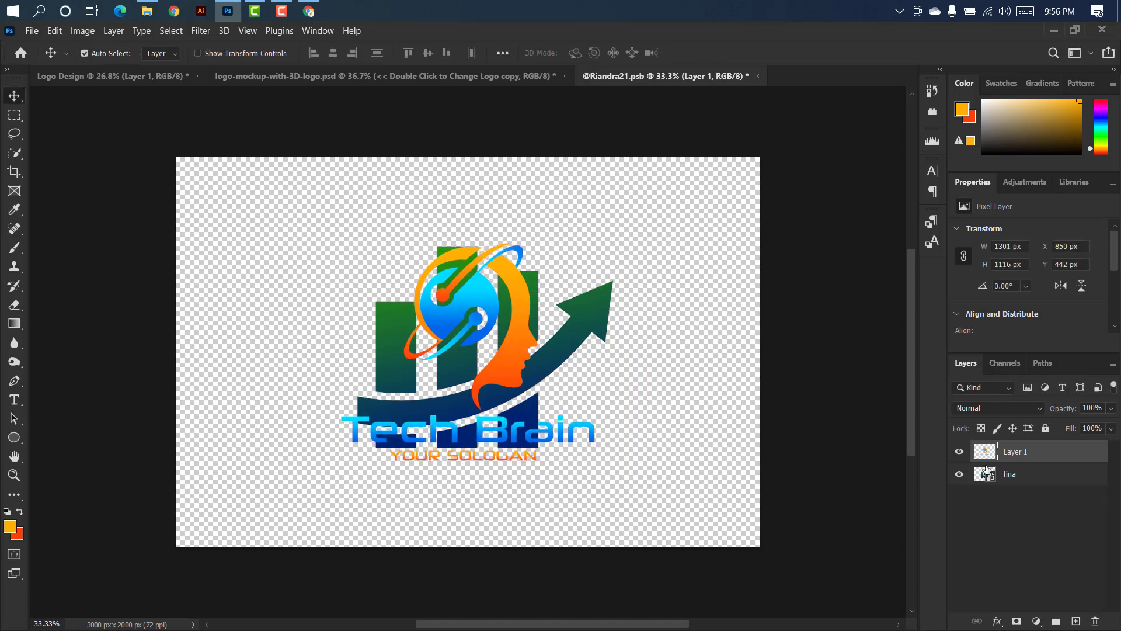
Hide the old bar-chart logo layer fina, and close the smart object document with its changes saved.
click(958, 475)
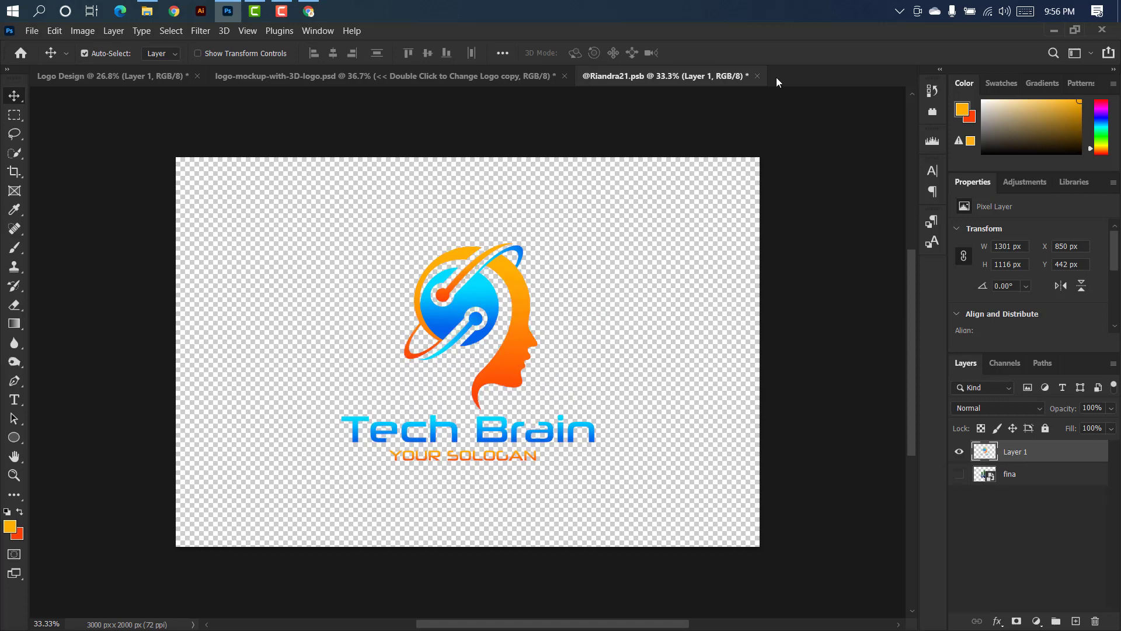
click(758, 76)
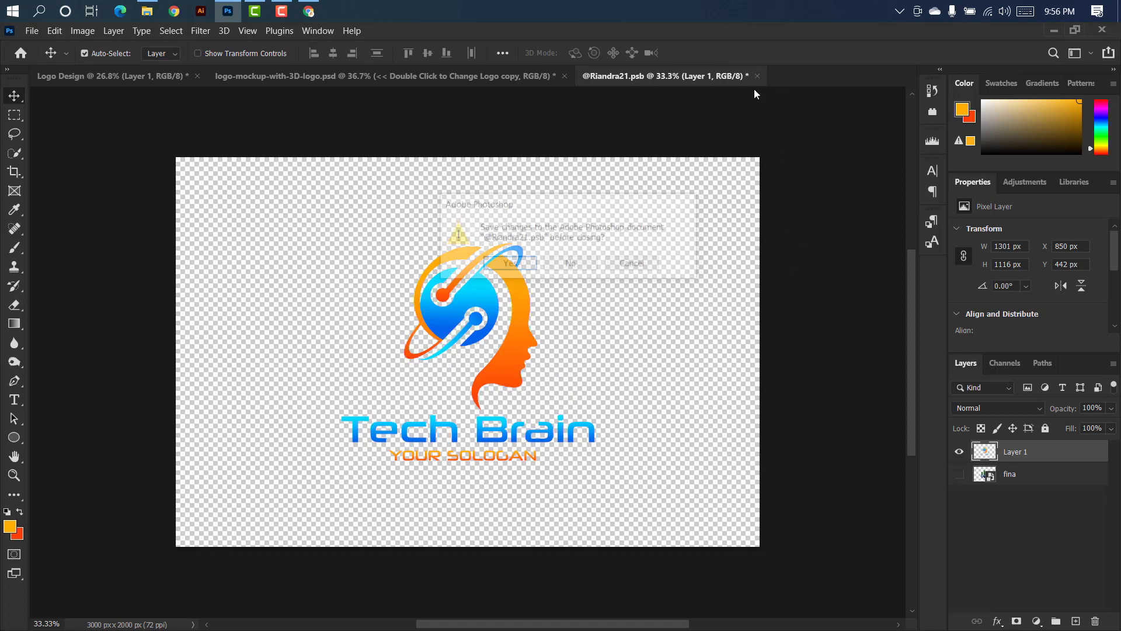
click(509, 264)
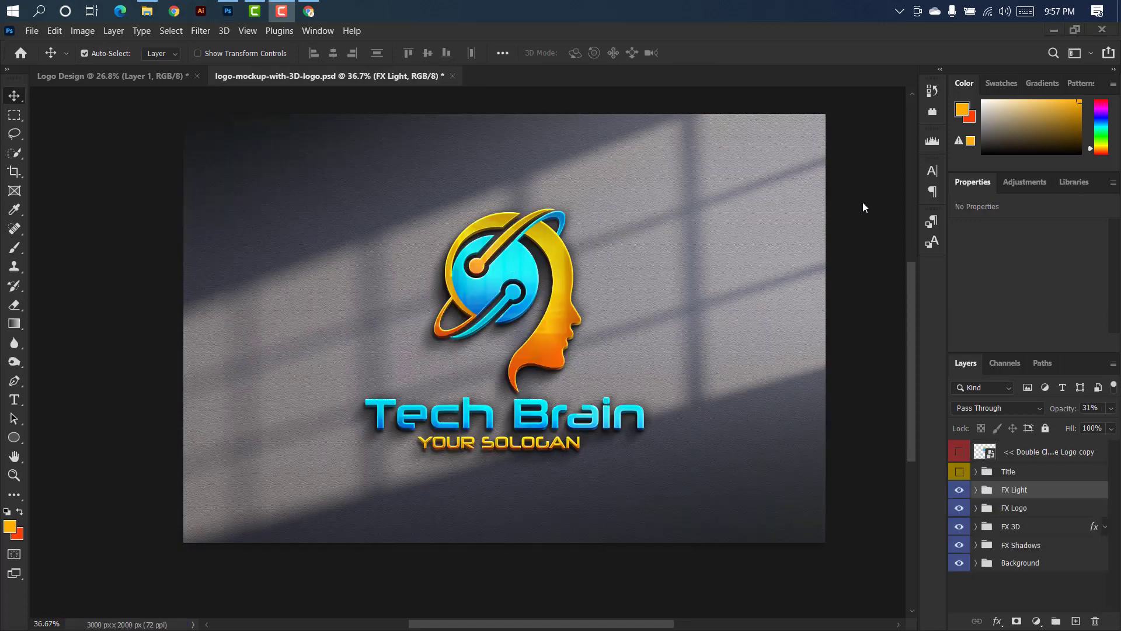